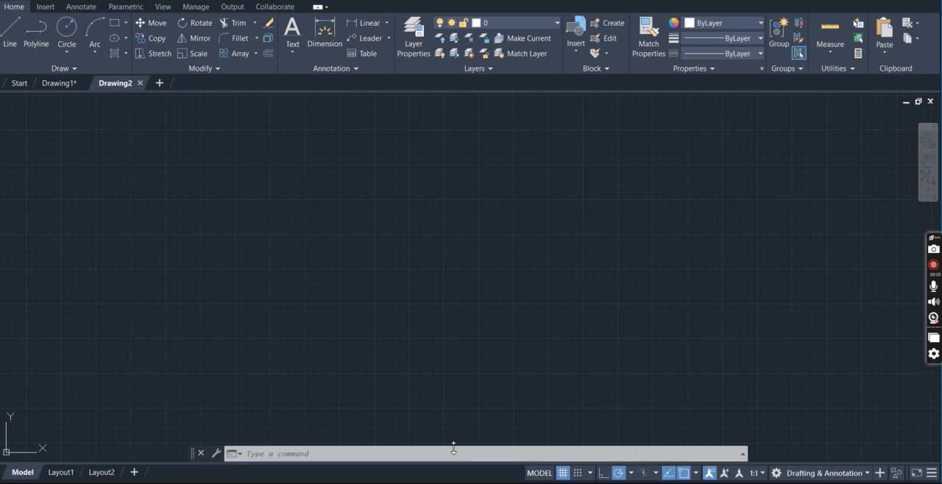
Configure the drawing units with decimal length type and 0.0 precision
{"action": "type", "text": "units"}
{"action": "key", "text": "Return"}
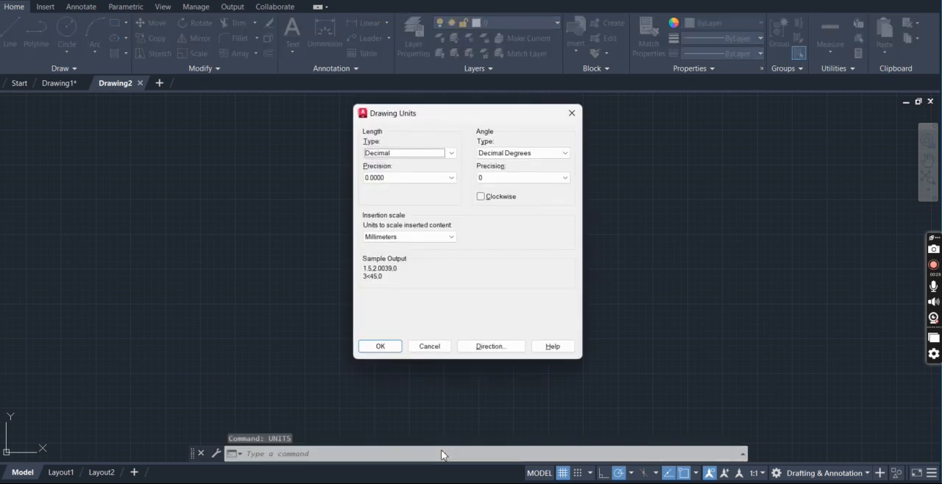
{"action": "left_click", "coordinate": [417, 155]}
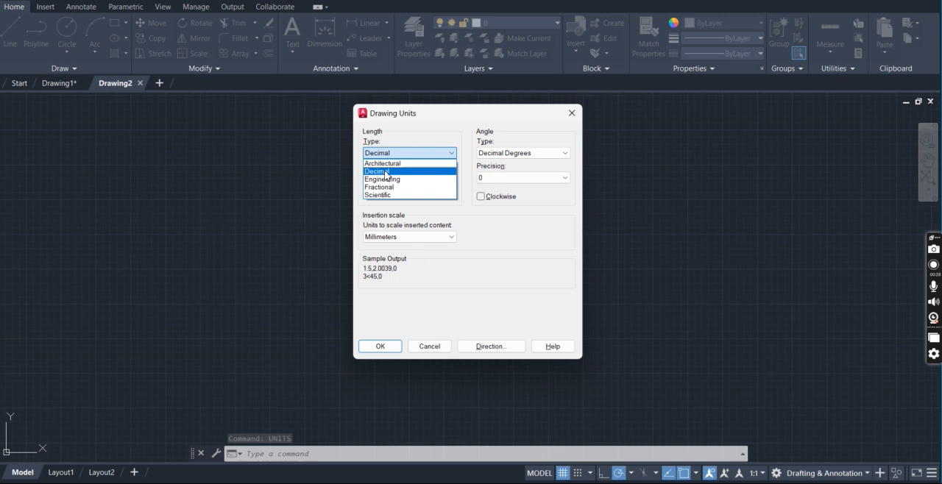
{"action": "left_click", "coordinate": [384, 172]}
{"action": "left_click", "coordinate": [386, 177]}
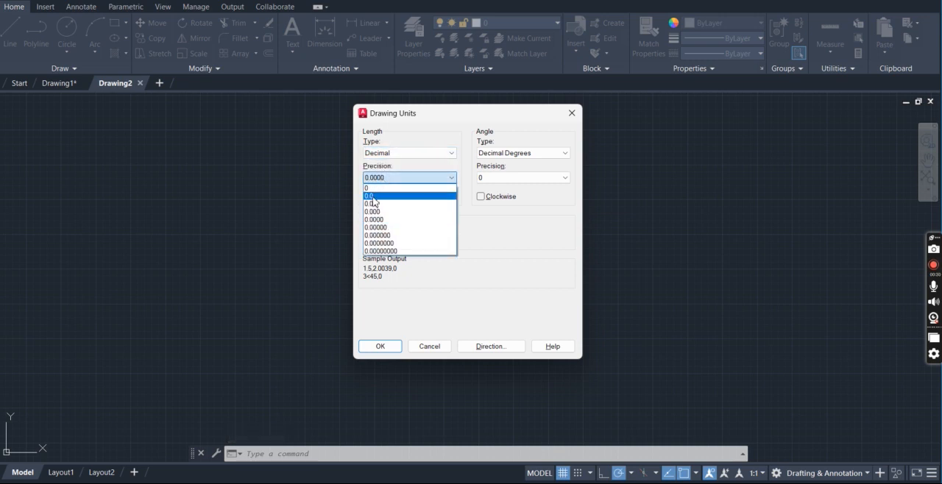
{"action": "left_click", "coordinate": [374, 196]}
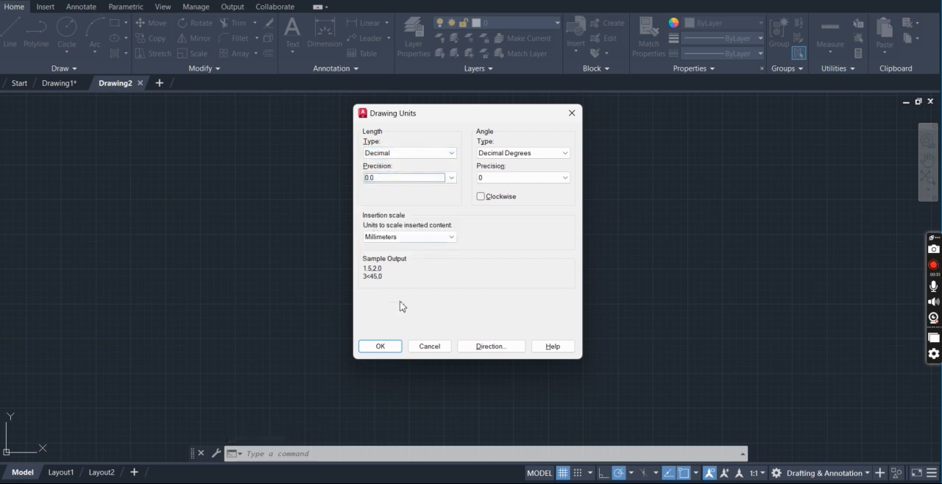
{"action": "left_click", "coordinate": [376, 347]}
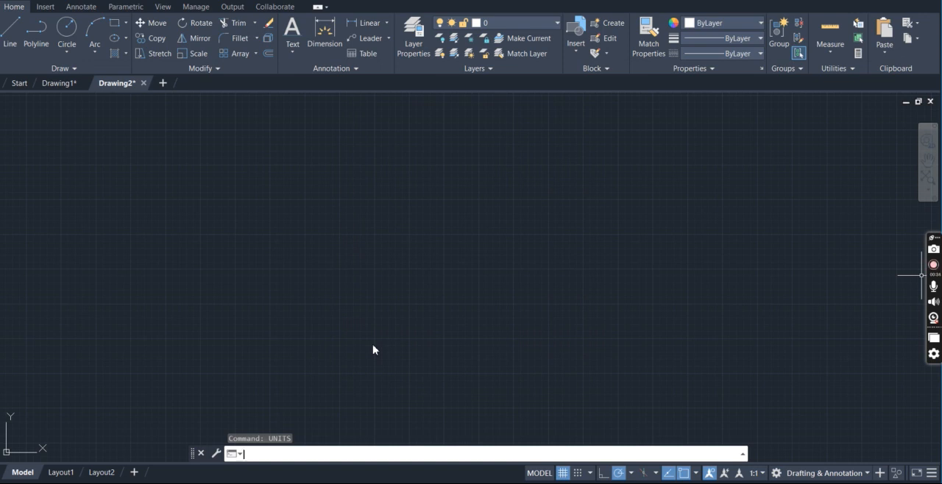
Reset the model space limits by accepting the default corners, and zoom to all of the drawing area
{"action": "type", "text": "LIMITS"}
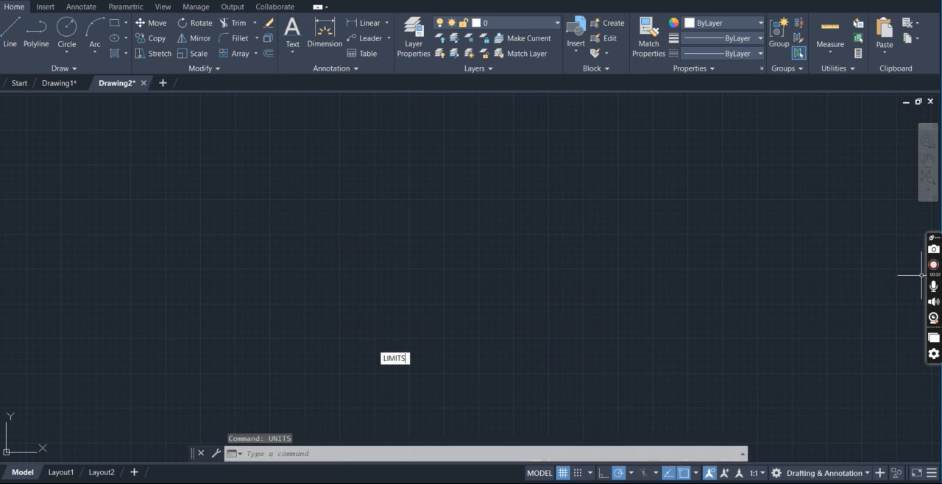
{"action": "key", "text": "Return"}
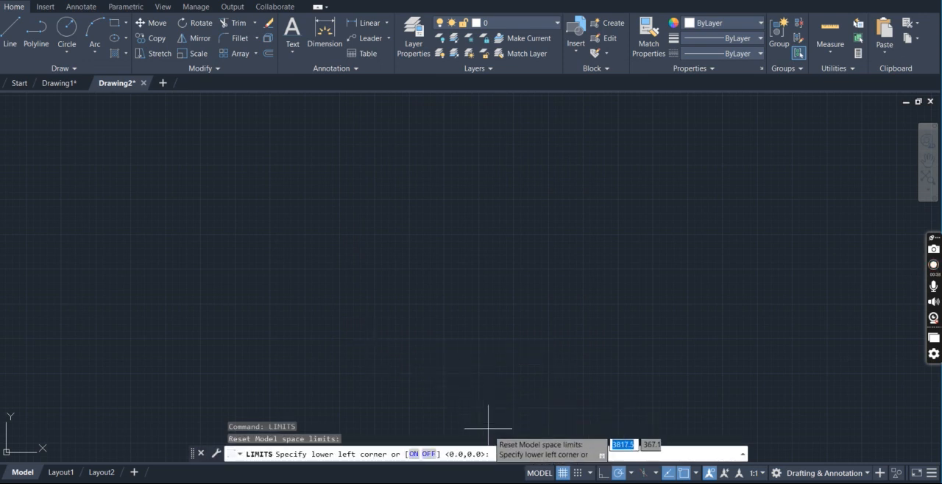
{"action": "key", "text": "Return"}
{"action": "key", "text": "Return"}
{"action": "type", "text": "z"}
{"action": "key", "text": "Return"}
{"action": "type", "text": "a"}
{"action": "key", "text": "Return"}
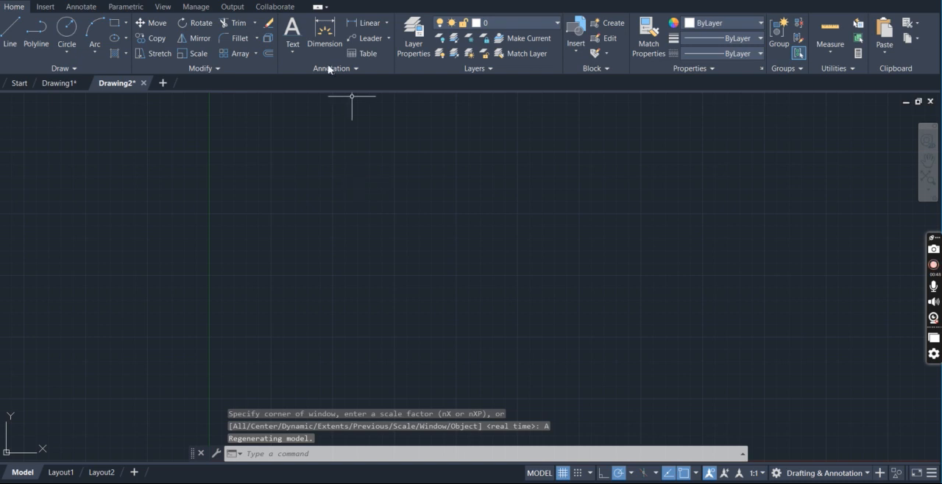
Paste the epi-cycloid problem statement as multiline text beside the Y axis and widen its frame until it fits on two lines
{"action": "left_click", "coordinate": [292, 53]}
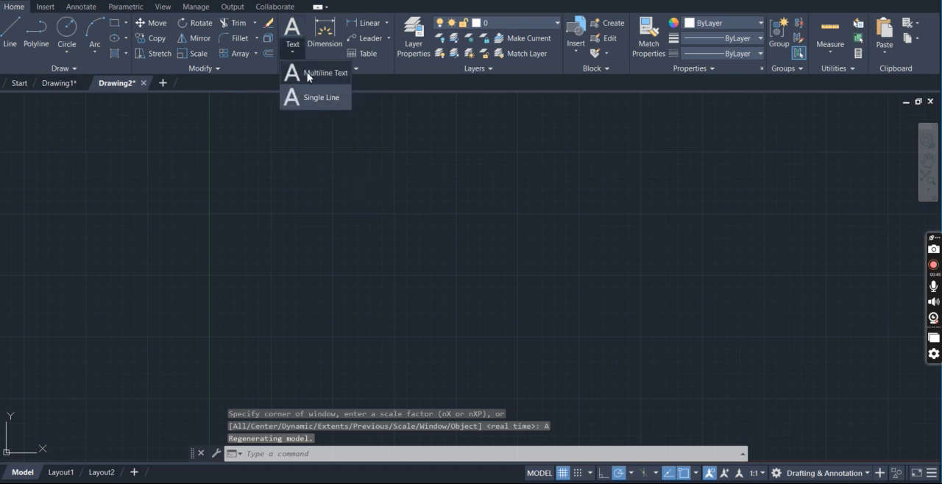
{"action": "left_click", "coordinate": [309, 73]}
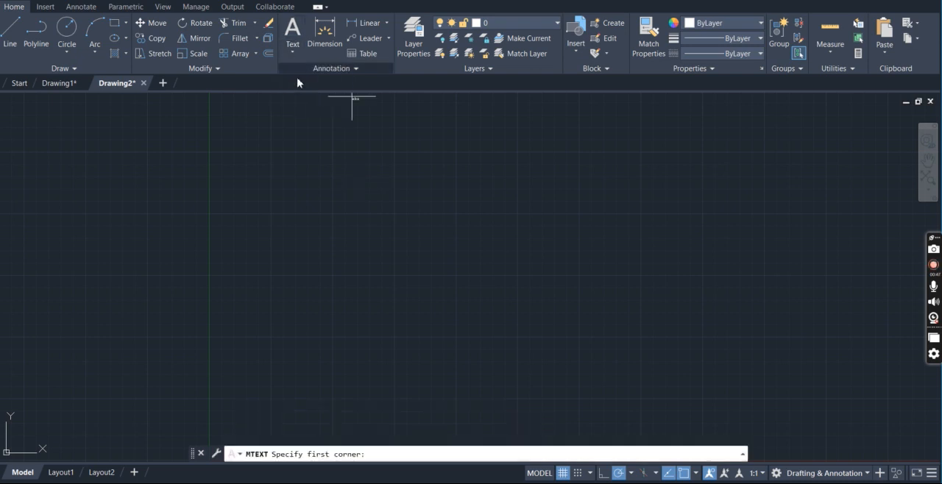
{"action": "left_click", "coordinate": [236, 104]}
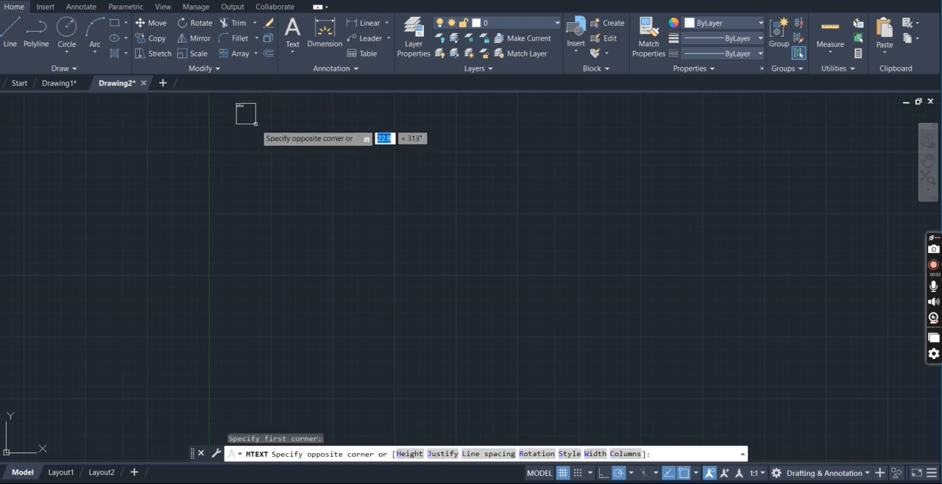
{"action": "left_click", "coordinate": [256, 122]}
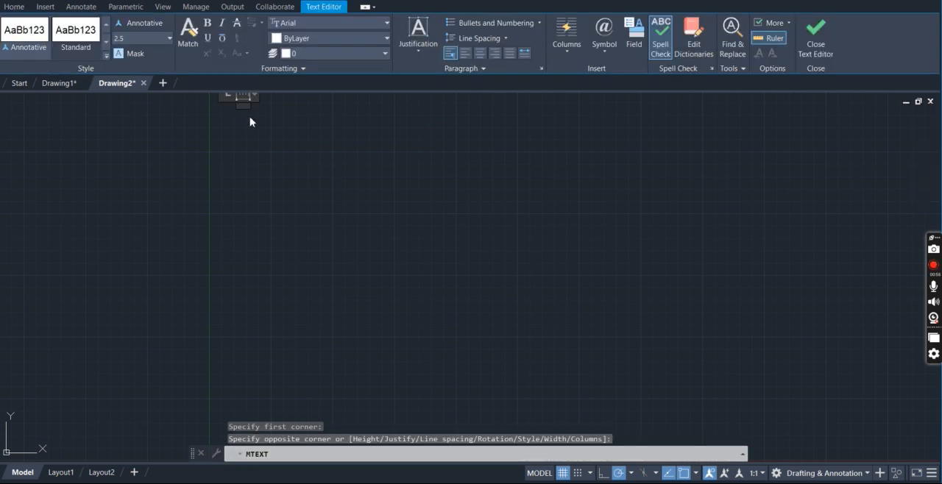
{"action": "type", "text": "Draw an epi-cycloid of a circle of diameter 50 mm, which rolls outside a circle diameter 180 mm for one revolution. Also, draw a tangent and a normal on the curve at a point of 135 mm from the centre of the directing circle."}
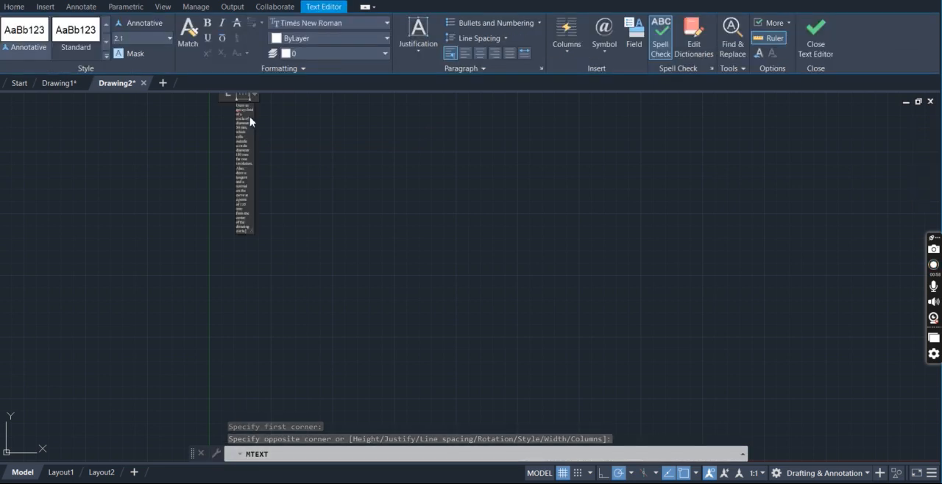
{"action": "left_click_drag", "start_coordinate": [251, 104], "coordinate": [361, 124]}
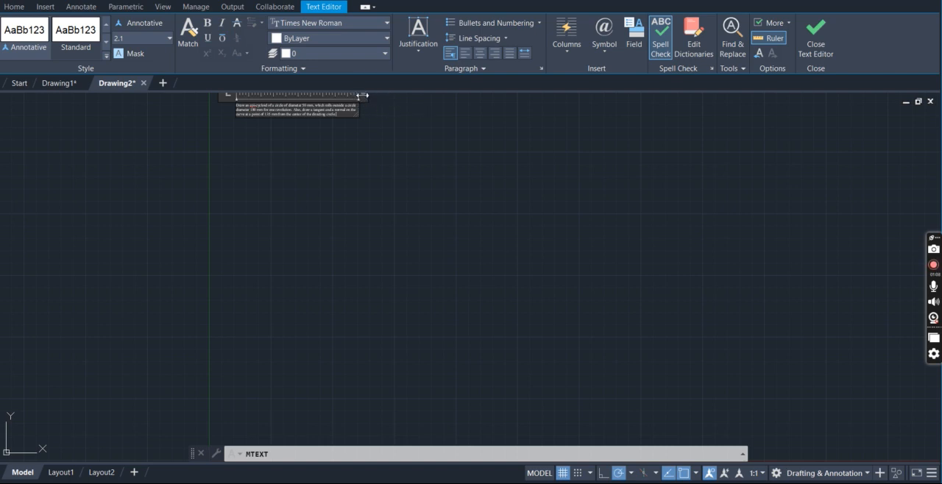
{"action": "left_click_drag", "start_coordinate": [363, 95], "coordinate": [551, 93]}
{"action": "left_click", "coordinate": [551, 109]}
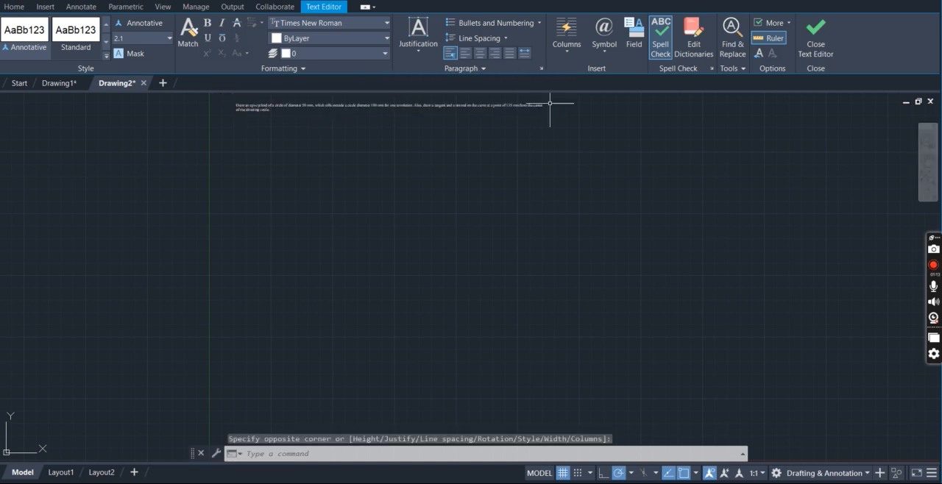
Examine the problem statement for the two circle diameters and the position of the tangent and normal
{"action": "left_click", "coordinate": [384, 99]}
{"action": "scroll", "coordinate": [384, 99], "scroll_direction": "up", "scroll_amount": 1}
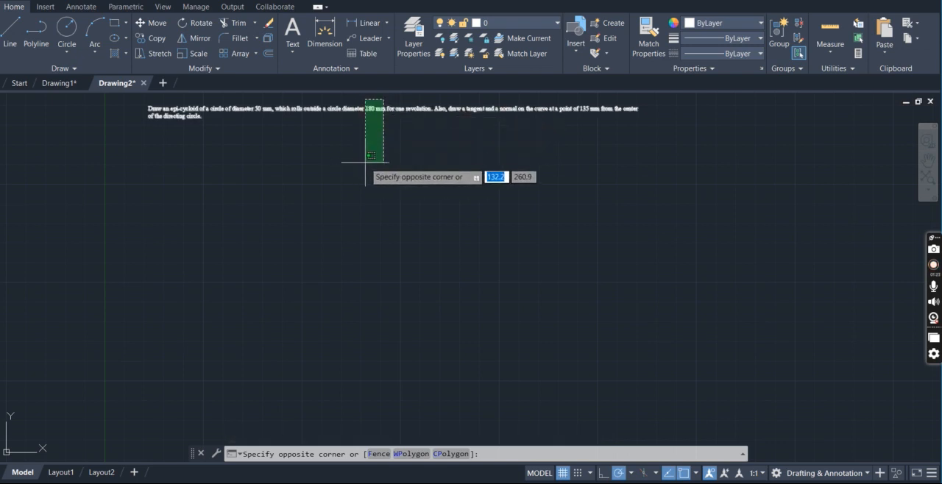
{"action": "left_click", "coordinate": [432, 152]}
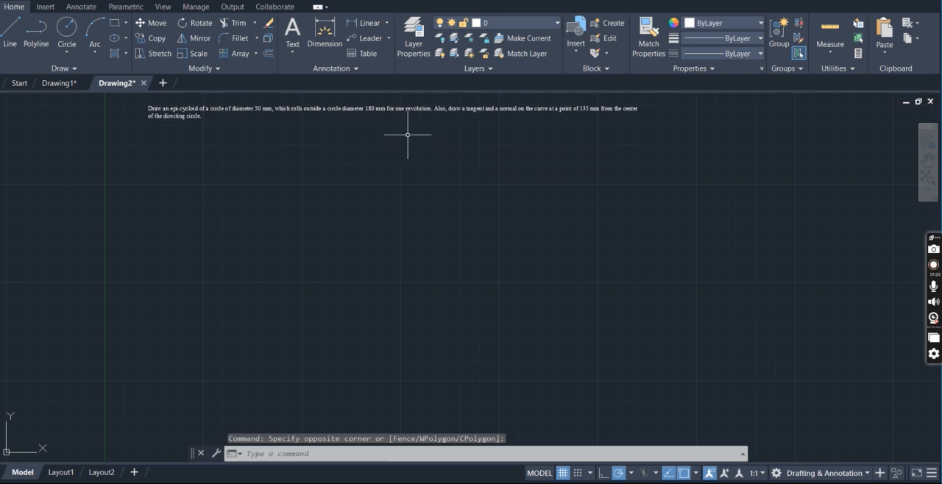
{"action": "scroll", "coordinate": [421, 133], "scroll_direction": "up", "scroll_amount": 2}
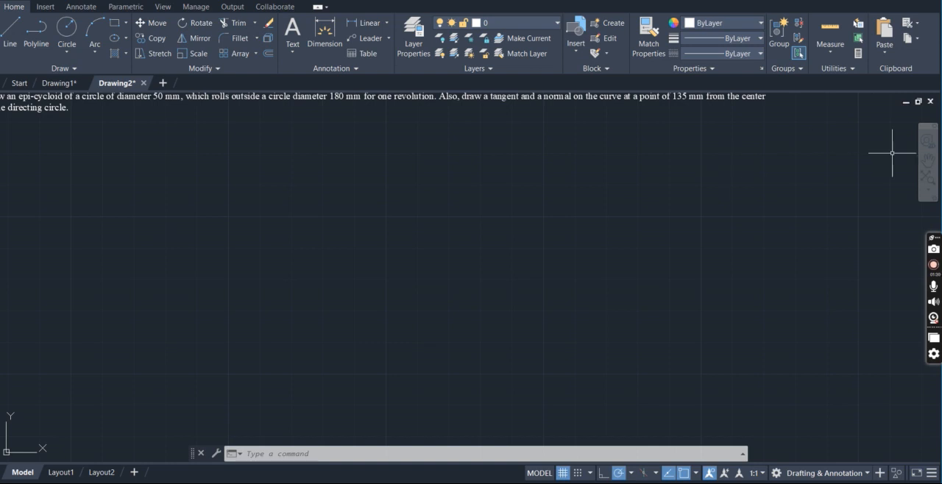
{"action": "left_click", "coordinate": [927, 159]}
{"action": "left_click_drag", "start_coordinate": [633, 126], "coordinate": [725, 142]}
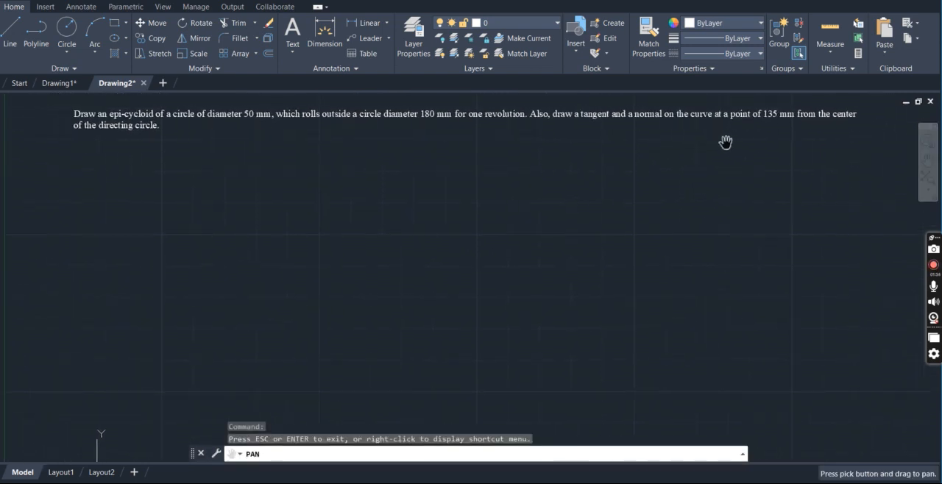
{"action": "scroll", "coordinate": [725, 142], "scroll_direction": "up", "scroll_amount": 2}
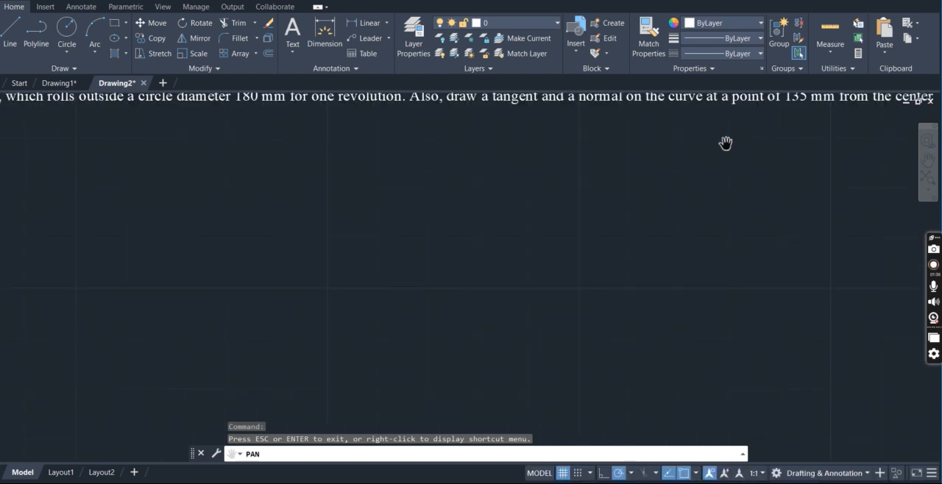
{"action": "scroll", "coordinate": [725, 142], "scroll_direction": "down", "scroll_amount": 2}
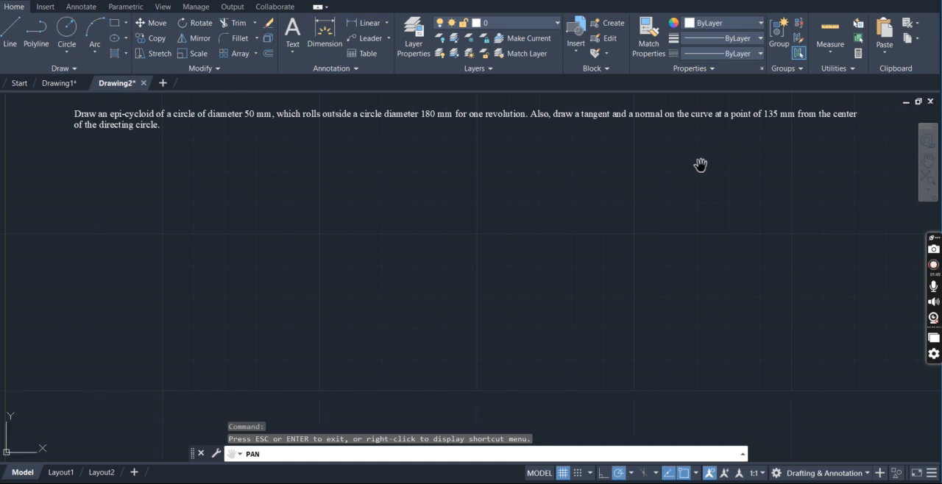
{"action": "key", "text": "Escape"}
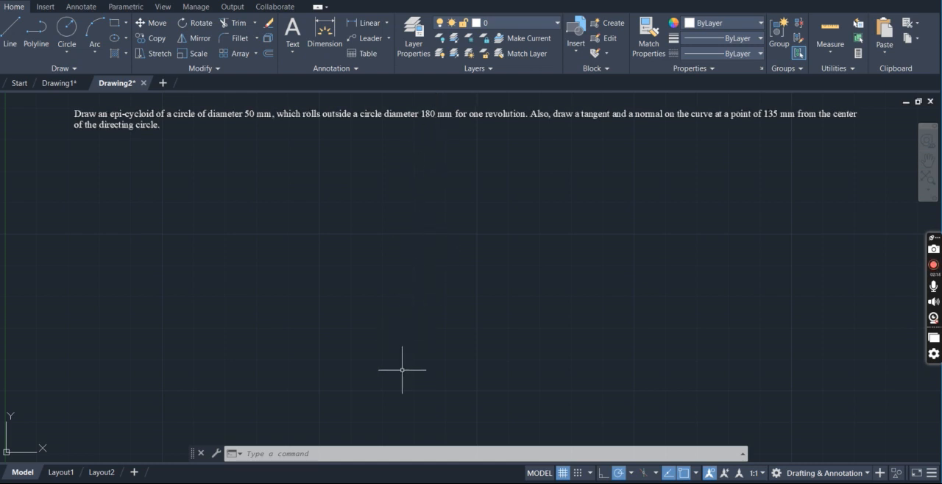
Try a directing circle of 90 mm radius below the problem statement and erase it
{"action": "left_click", "coordinate": [71, 34]}
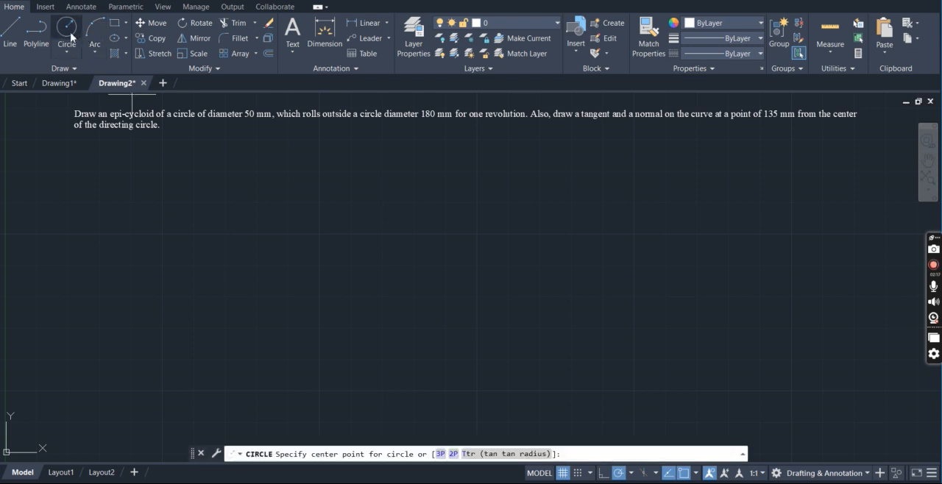
{"action": "left_click", "coordinate": [346, 398]}
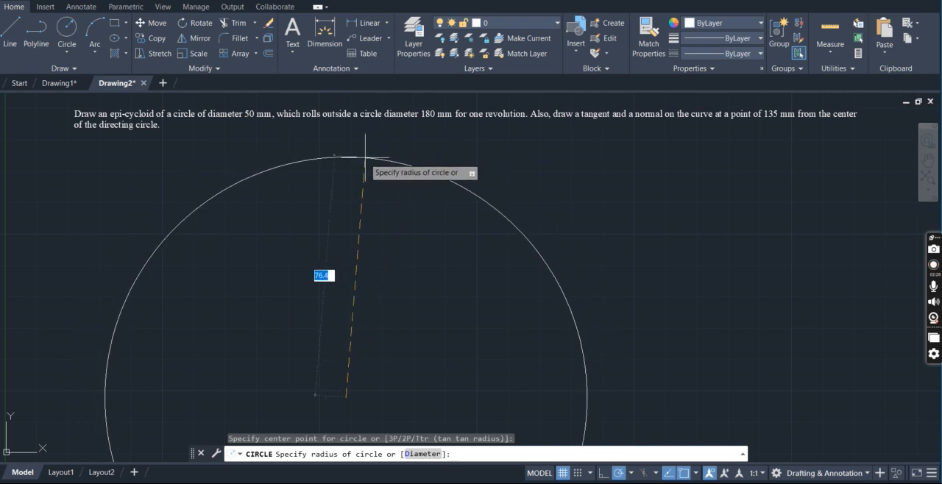
{"action": "type", "text": "90"}
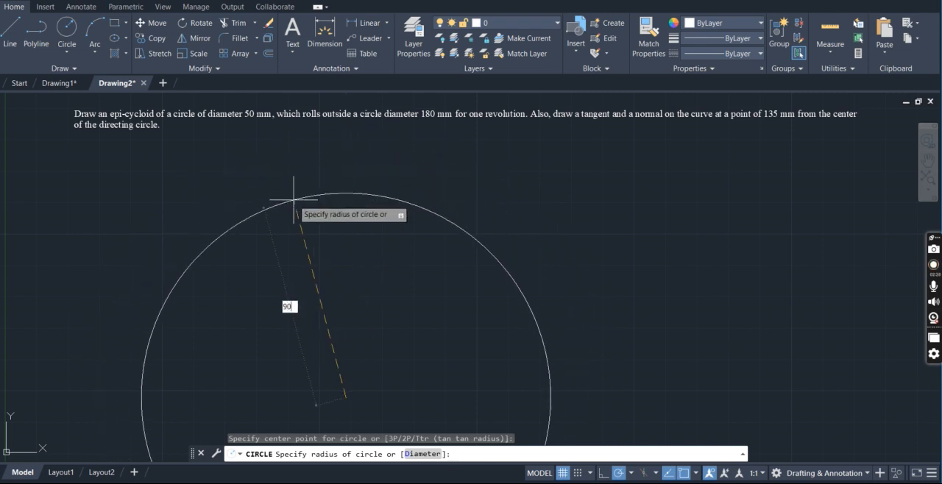
{"action": "key", "text": "Return"}
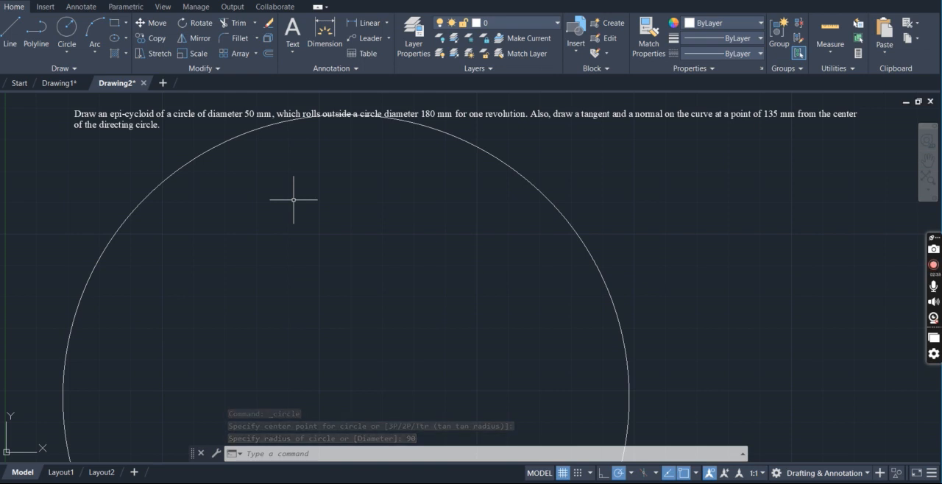
{"action": "left_click", "coordinate": [483, 150]}
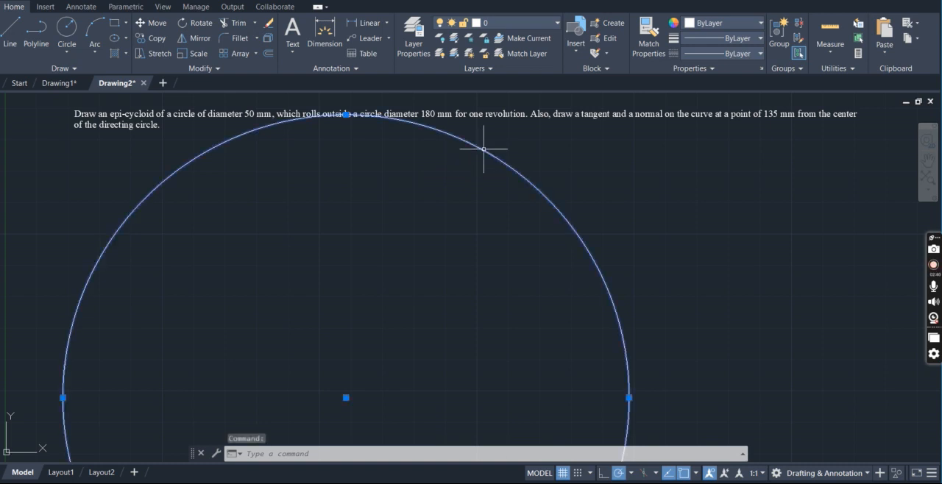
{"action": "key", "text": "Delete"}
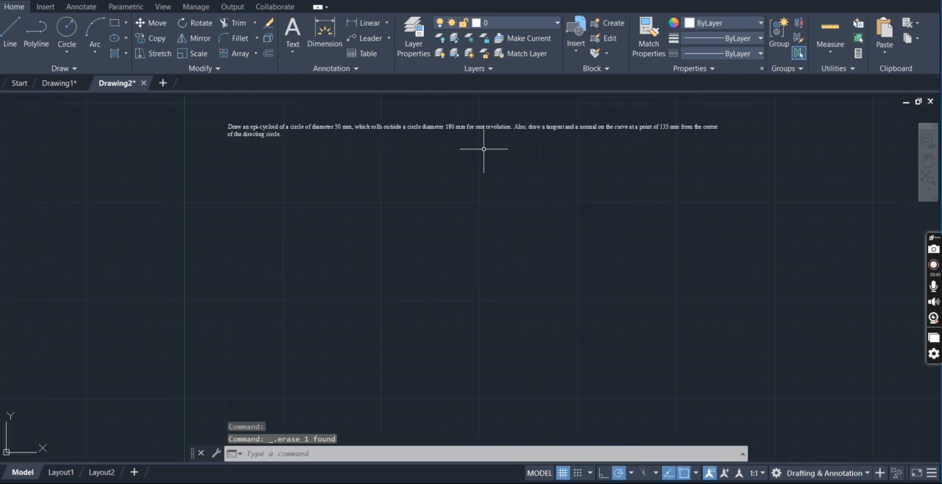
Draw the directing circle with a 90 mm radius well below the problem statement, clear of the text
{"action": "scroll", "coordinate": [483, 149], "scroll_direction": "down", "scroll_amount": 5}
{"action": "scroll", "coordinate": [484, 149], "scroll_direction": "up", "scroll_amount": 2}
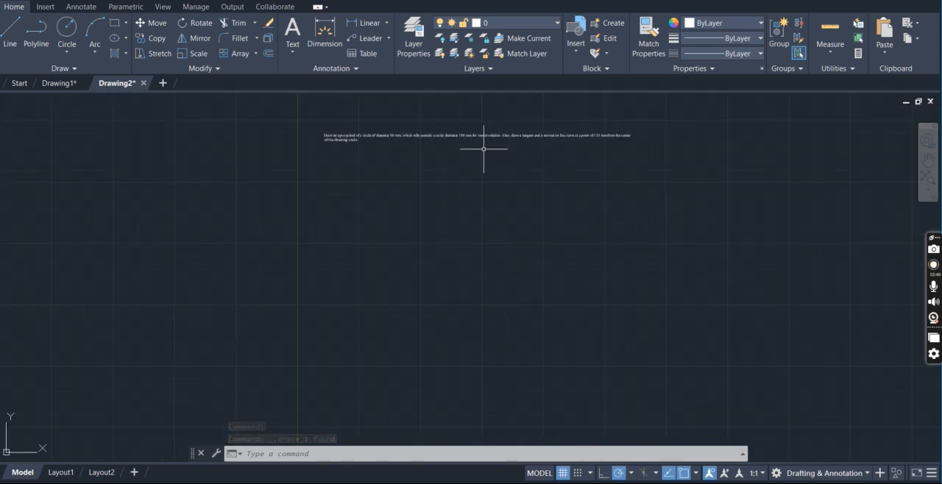
{"action": "scroll", "coordinate": [484, 150], "scroll_direction": "up", "scroll_amount": 2}
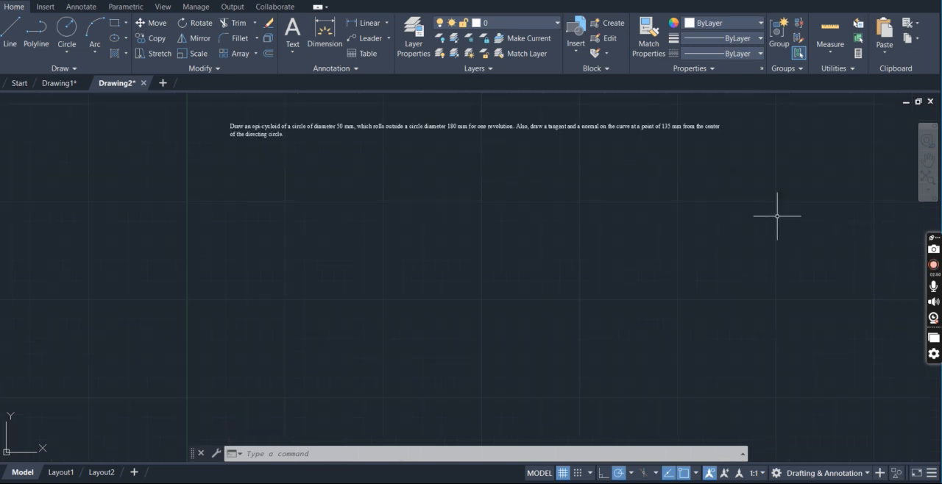
{"action": "left_click", "coordinate": [66, 30]}
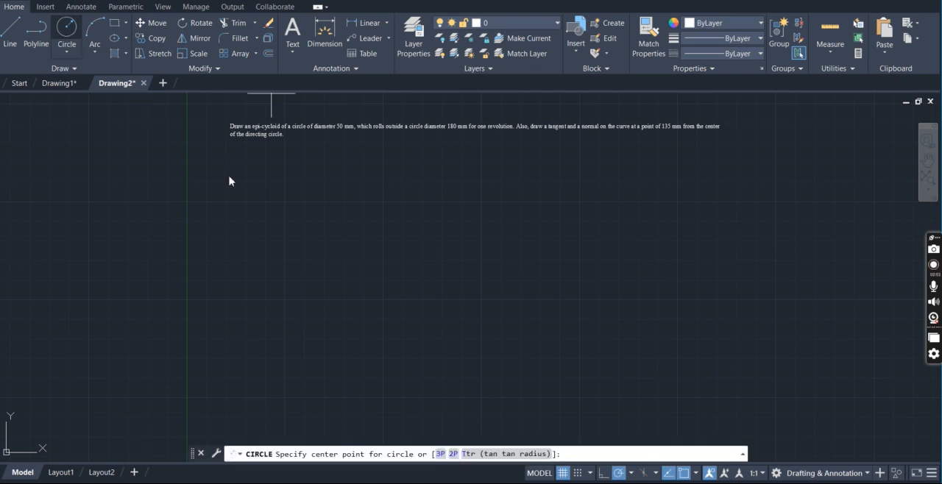
{"action": "left_click", "coordinate": [382, 398]}
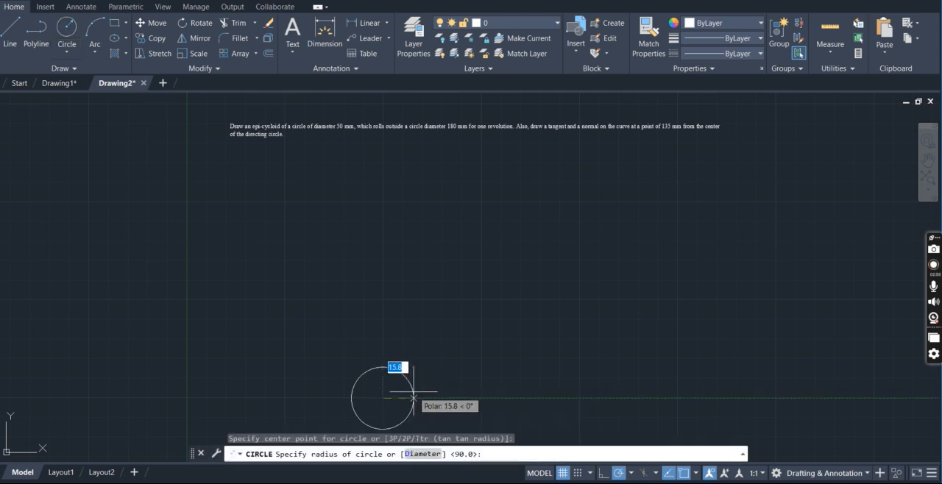
{"action": "type", "text": "90"}
{"action": "key", "text": "Return"}
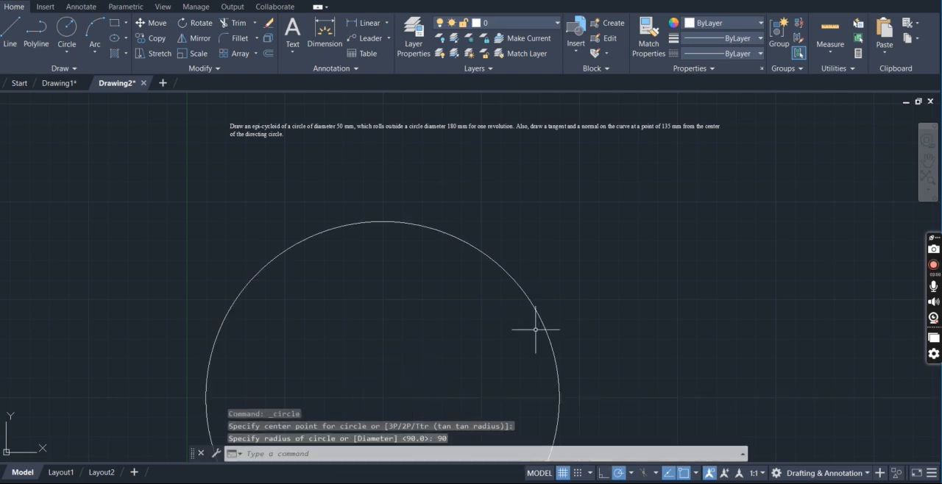
Draw a line from the directing circle's center to its circumference at about 131°
{"action": "type", "text": "L"}
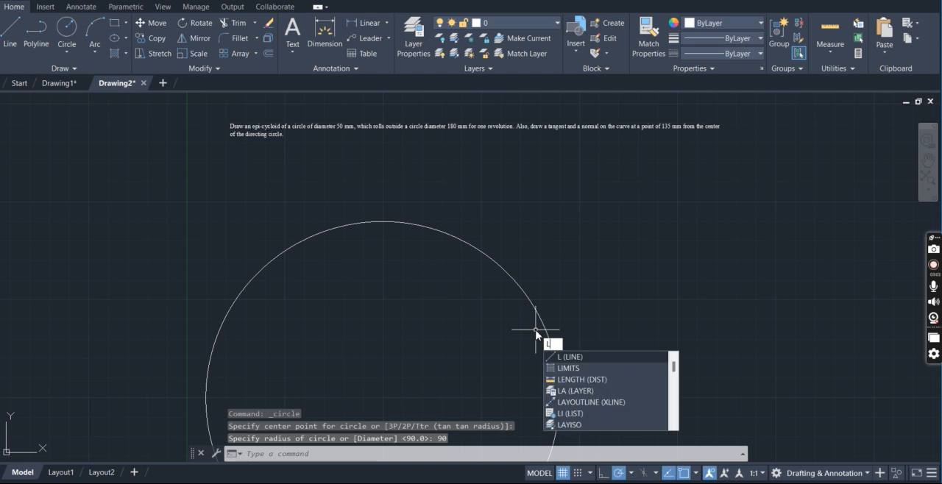
{"action": "key", "text": "Return"}
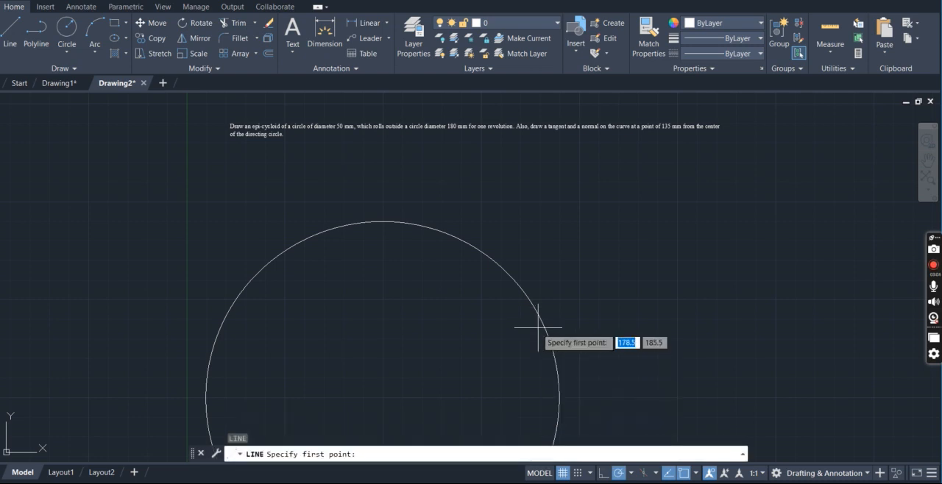
{"action": "left_click", "coordinate": [382, 398]}
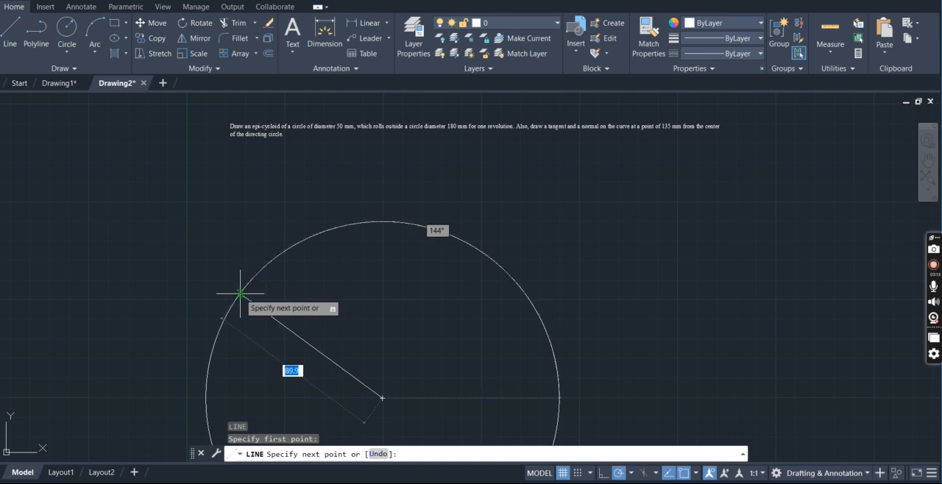
{"action": "left_click", "coordinate": [268, 264]}
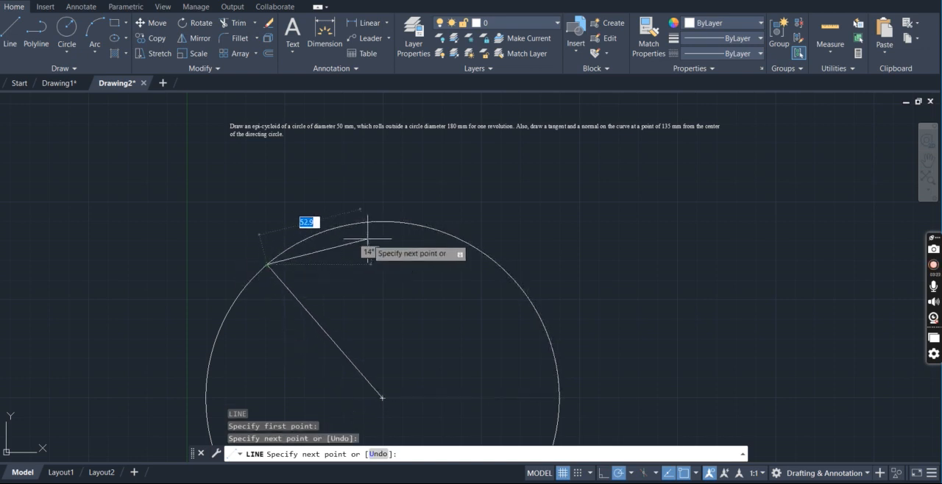
{"action": "key", "text": "Escape"}
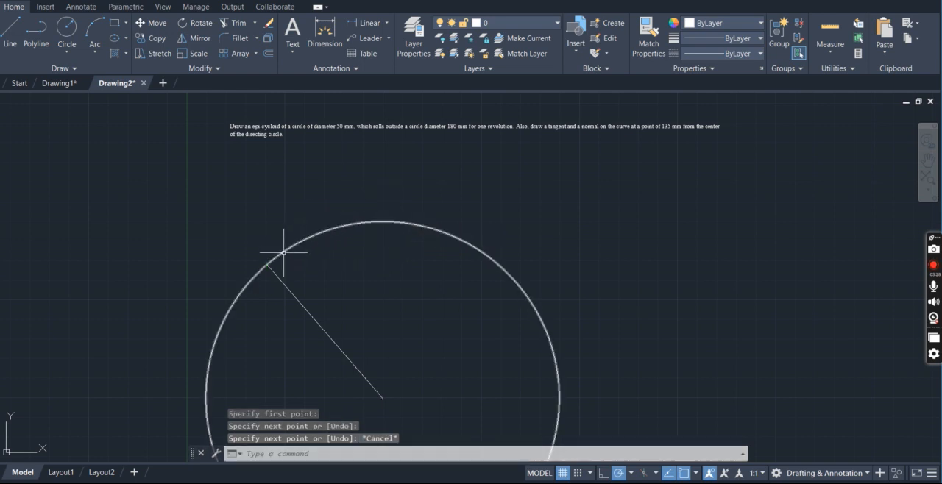
Draw a 25 mm line outward from the radius line's end on the circumference, continuing in the same direction
{"action": "scroll", "coordinate": [284, 252], "scroll_direction": "up", "scroll_amount": 4}
{"action": "scroll", "coordinate": [283, 252], "scroll_direction": "down", "scroll_amount": 4}
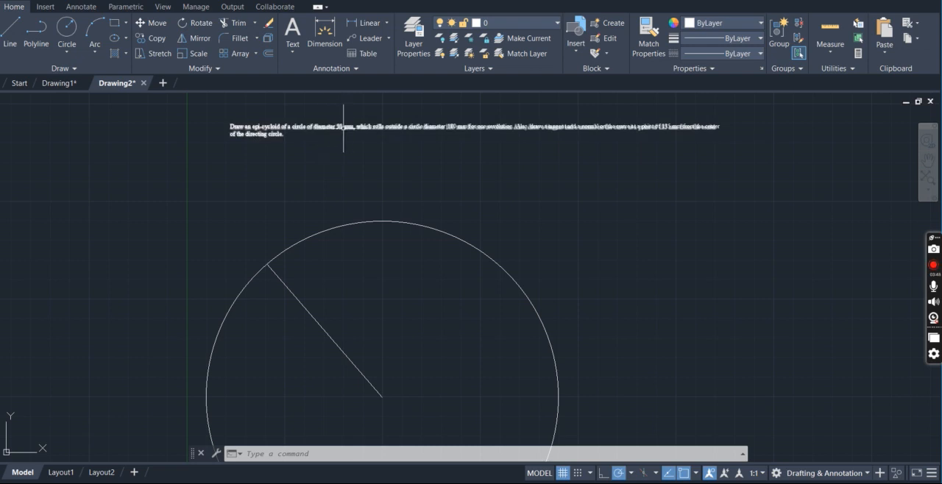
{"action": "type", "text": "l"}
{"action": "key", "text": "Return"}
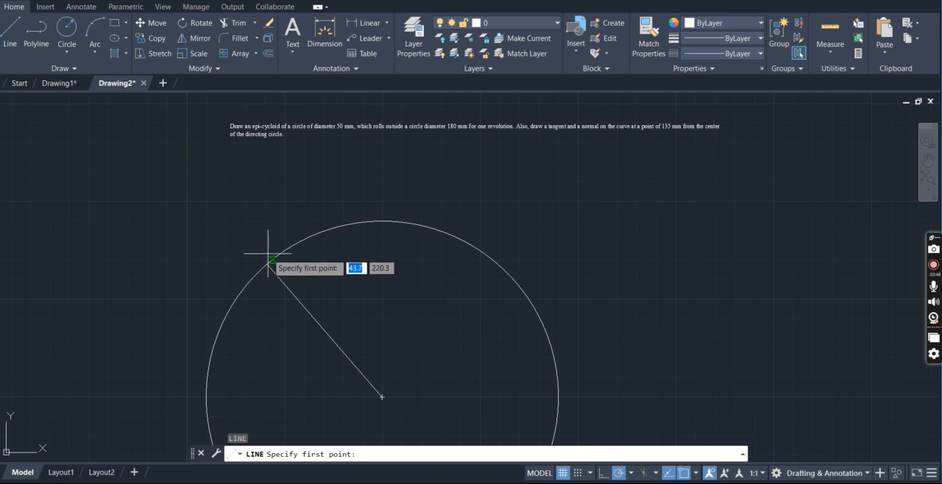
{"action": "left_click", "coordinate": [268, 255]}
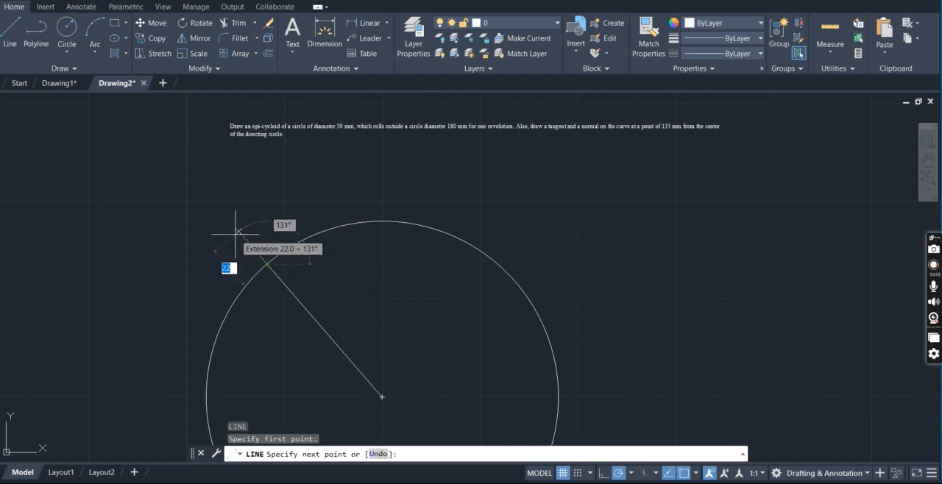
{"action": "type", "text": "25"}
{"action": "key", "text": "Return"}
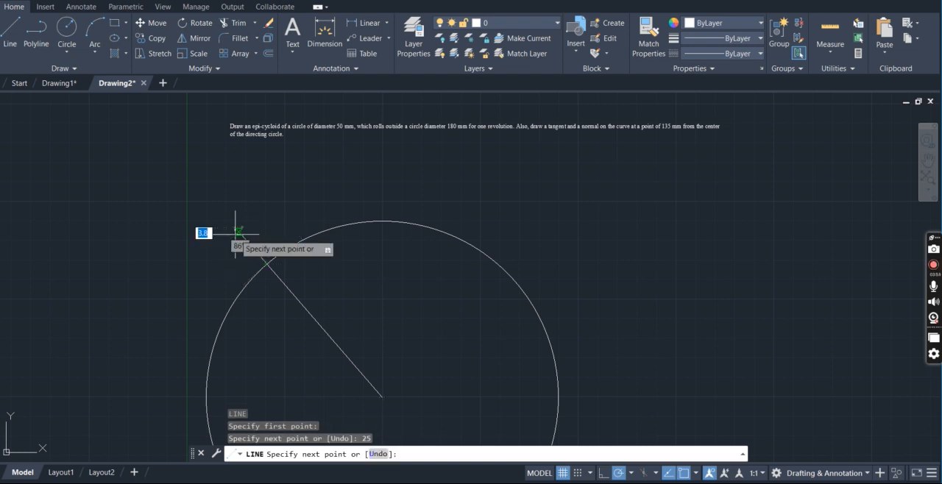
{"action": "key", "text": "Escape"}
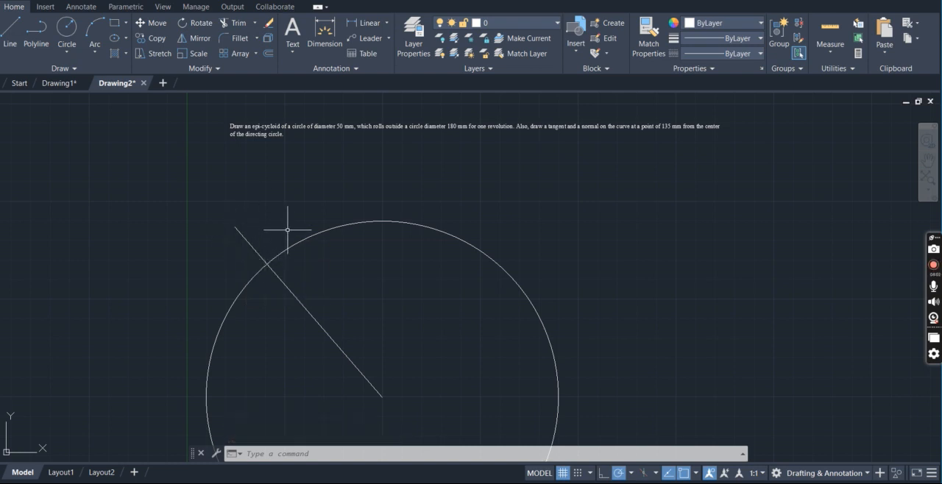
Draw the rolling circle centered on the outer end of the 25 mm line, passing through its contact point with the directing circle
{"action": "type", "text": "c"}
{"action": "key", "text": "Return"}
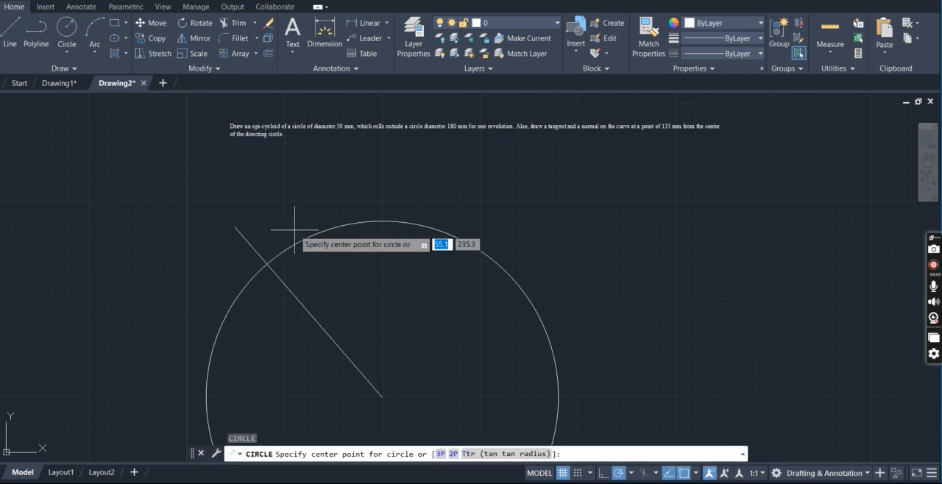
{"action": "left_click", "coordinate": [236, 227]}
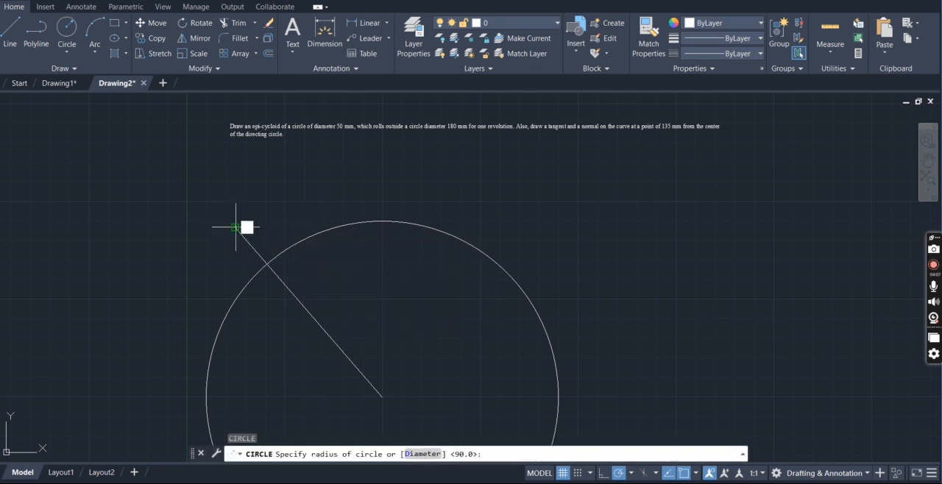
{"action": "left_click", "coordinate": [267, 264]}
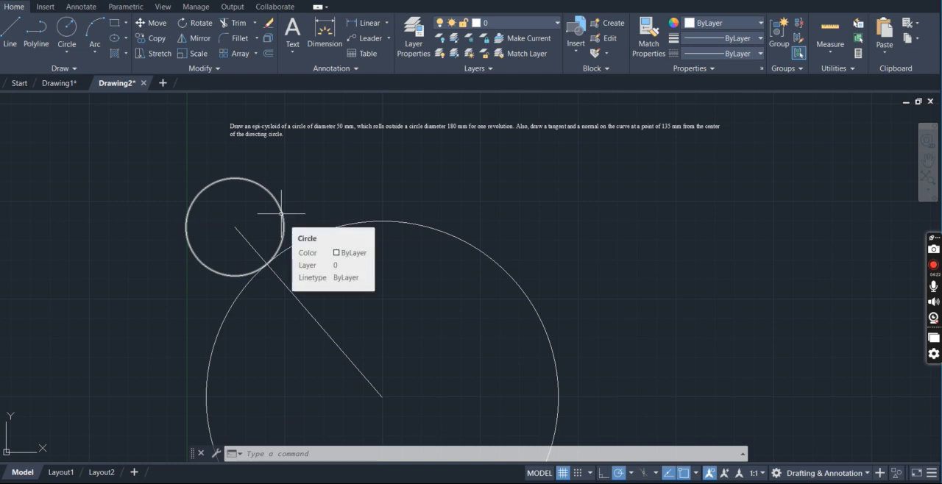
Create a polar array of the 25 mm line about the rolling circle's center
{"action": "type", "text": "AR"}
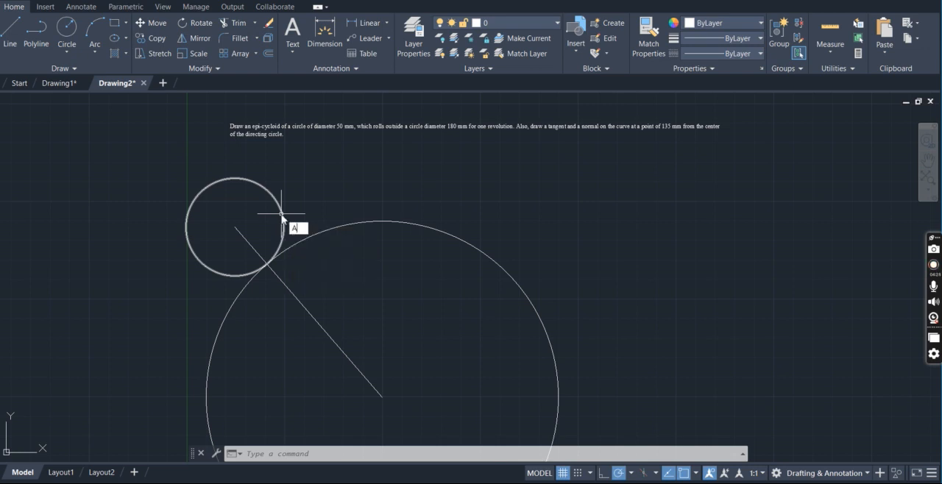
{"action": "key", "text": "Return"}
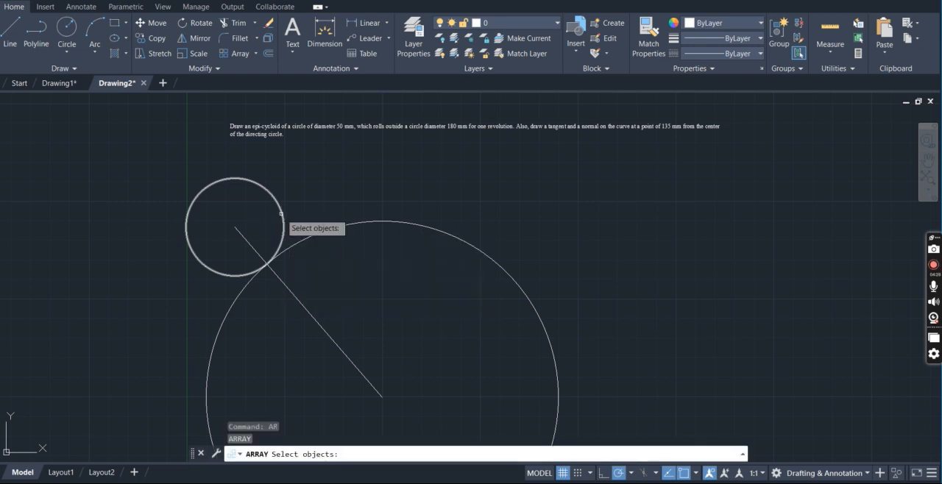
{"action": "left_click", "coordinate": [250, 244]}
{"action": "key", "text": "Return"}
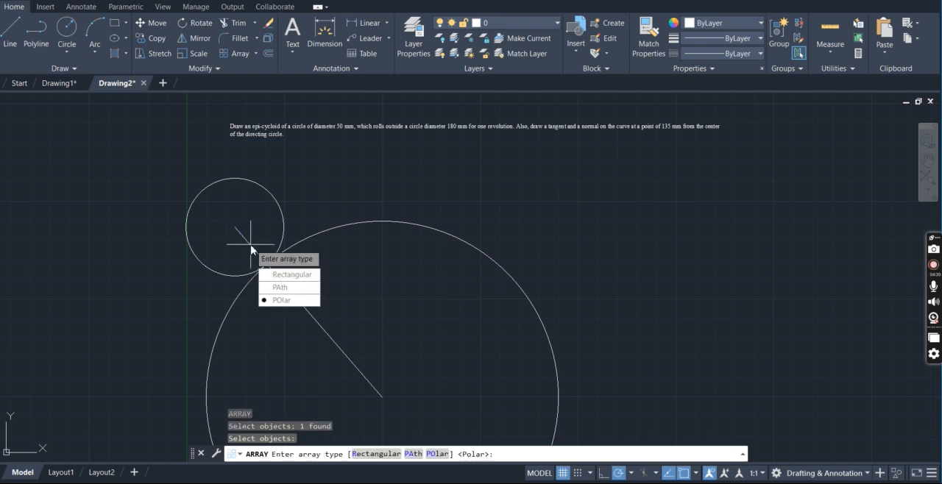
{"action": "key", "text": "Down"}
{"action": "key", "text": "Up"}
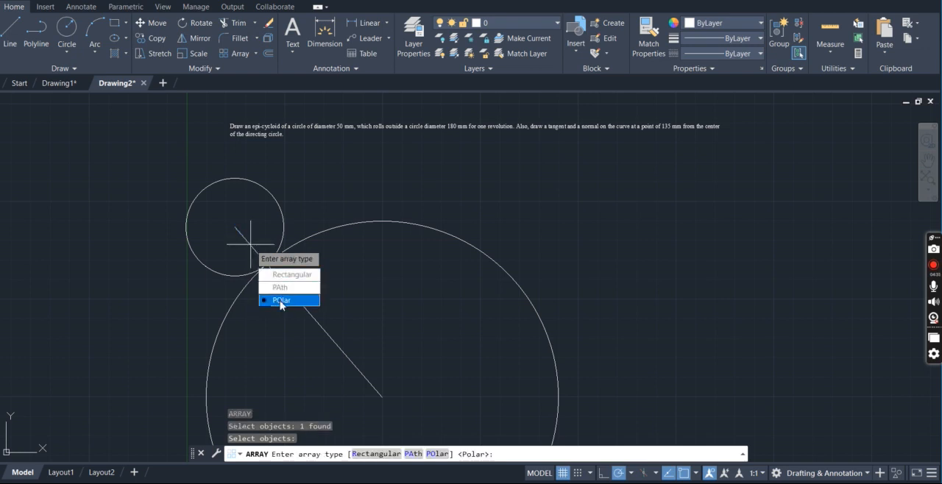
{"action": "key", "text": "Return"}
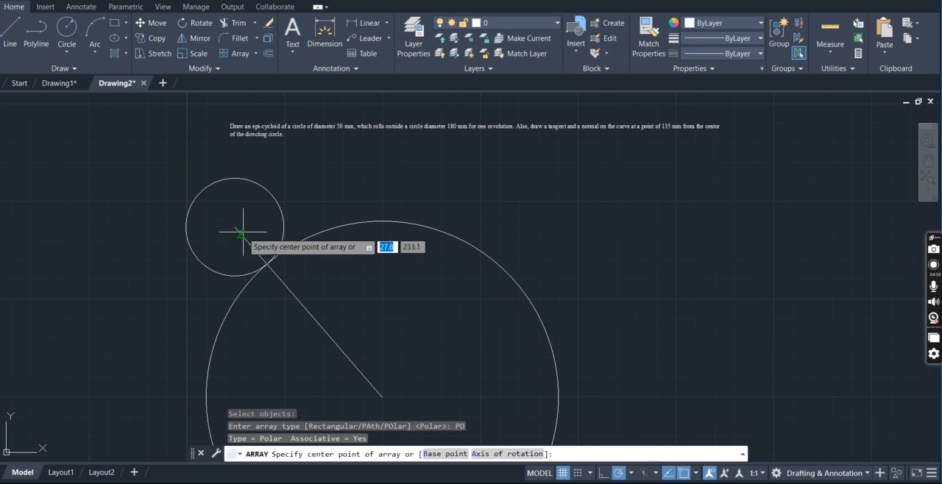
{"action": "left_click", "coordinate": [235, 228]}
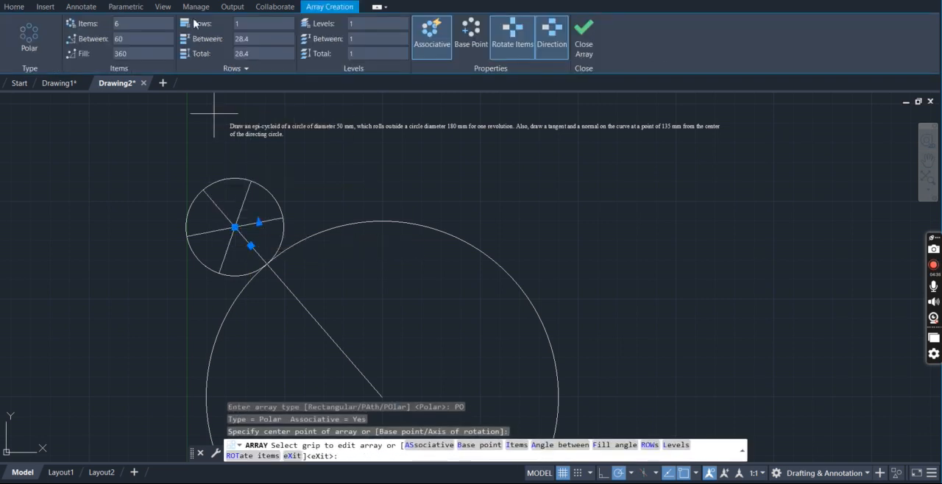
Set the polar array to 8 items to divide the rolling circle into equal sectors, and finish the array
{"action": "left_click", "coordinate": [150, 24]}
{"action": "key", "text": "BackSpace"}
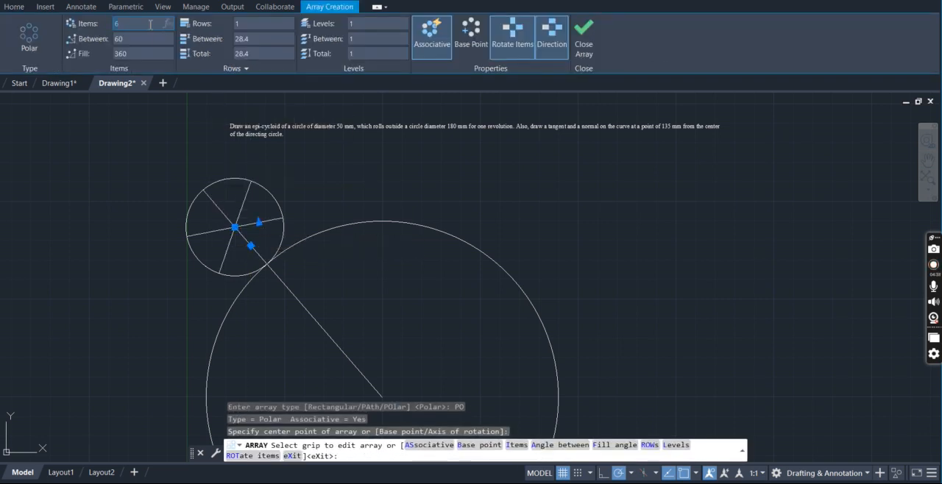
{"action": "type", "text": "8"}
{"action": "key", "text": "Return"}
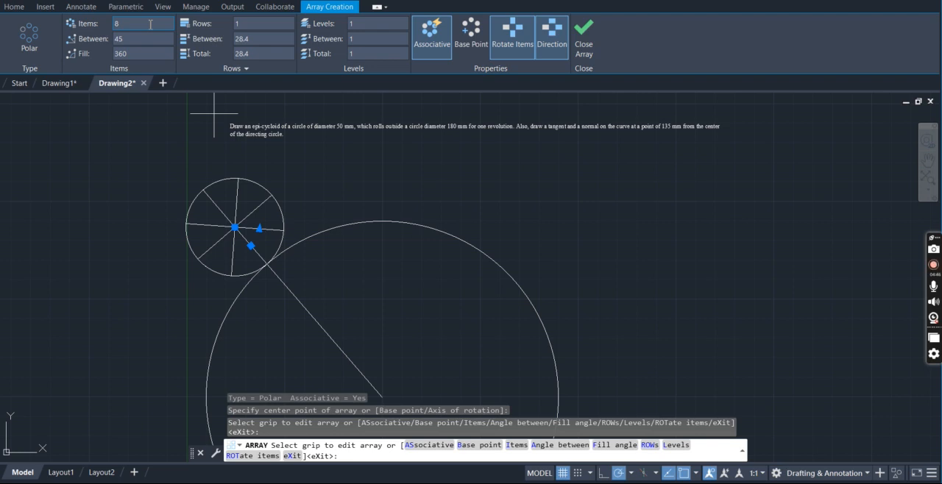
{"action": "key", "text": "Escape"}
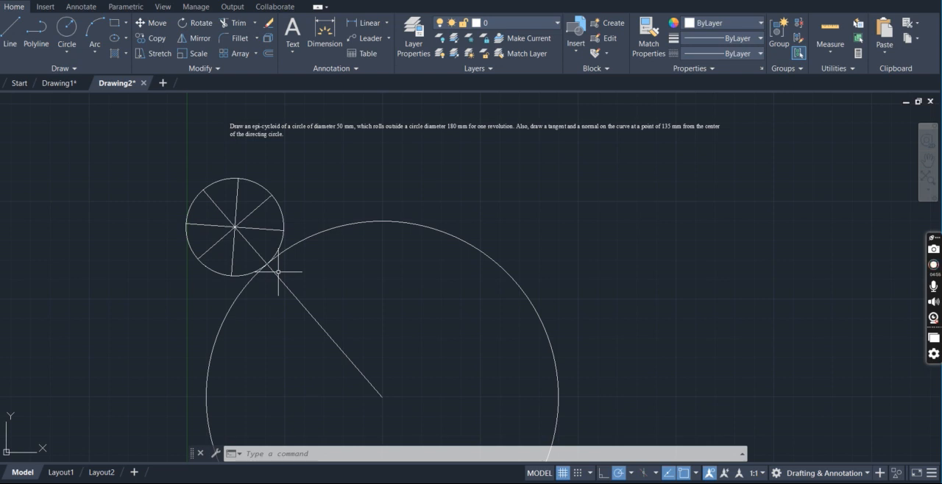
Label the directing circle's center O, the contact point P and the rolling circle's center C in single-line text of height 3
{"action": "left_click", "coordinate": [293, 51]}
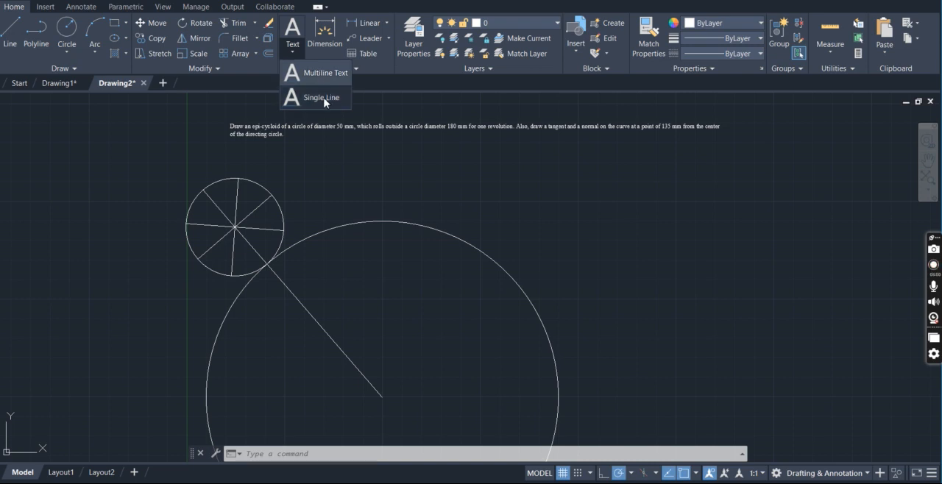
{"action": "left_click", "coordinate": [322, 97]}
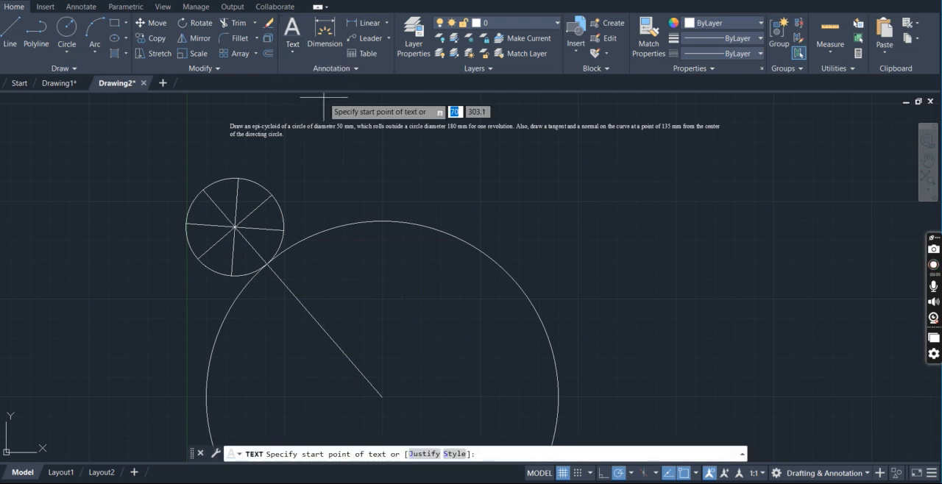
{"action": "left_click", "coordinate": [382, 398]}
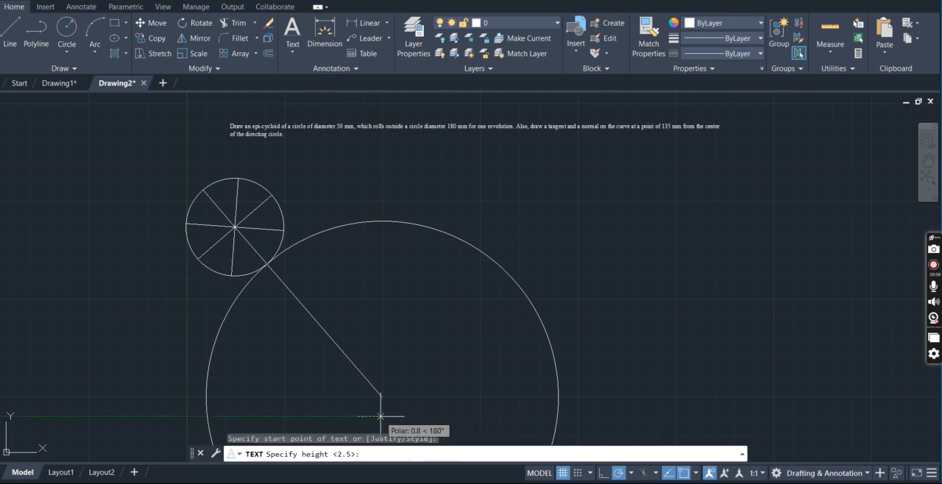
{"action": "type", "text": "3"}
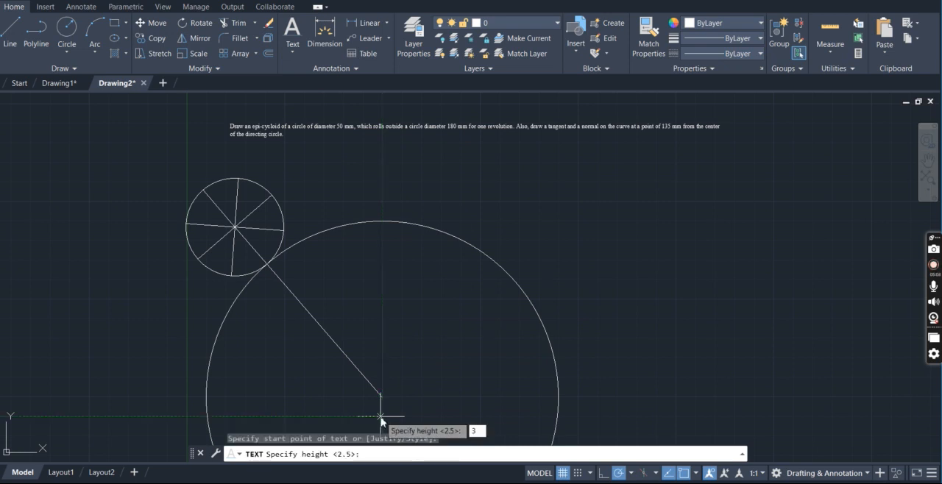
{"action": "key", "text": "Return"}
{"action": "type", "text": "0"}
{"action": "key", "text": "Return"}
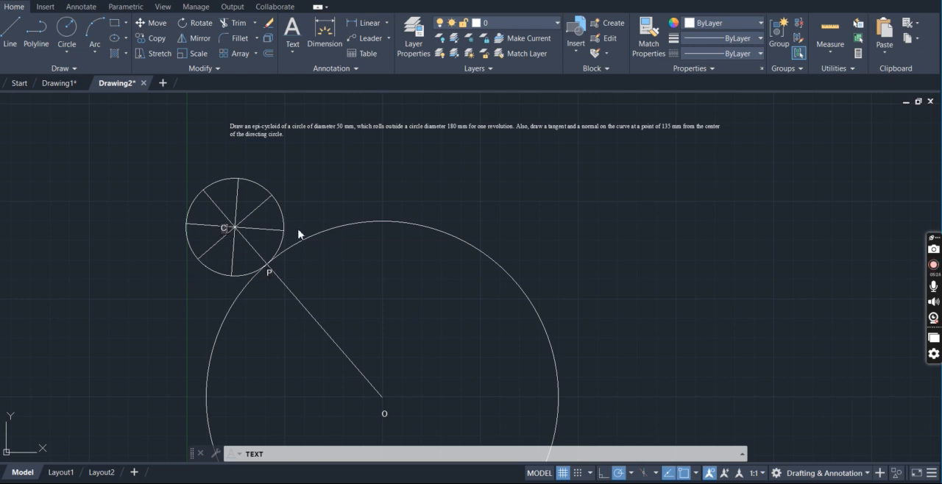
{"action": "type", "text": "C"}
{"action": "type", "text": "1"}
Number the rolling circle's division points 1 to 8 counterclockwise, ending with 8 at the contact point P
{"action": "left_click", "coordinate": [245, 173]}
{"action": "type", "text": "3"}
{"action": "left_click", "coordinate": [201, 176]}
{"action": "type", "text": "4"}
{"action": "left_click", "coordinate": [179, 221]}
{"action": "type", "text": "5"}
{"action": "left_click", "coordinate": [190, 262]}
{"action": "type", "text": "6"}
{"action": "left_click", "coordinate": [231, 288]}
{"action": "type", "text": "7"}
{"action": "left_click", "coordinate": [264, 281]}
{"action": "type", "text": "8"}
{"action": "key", "text": "Return"}
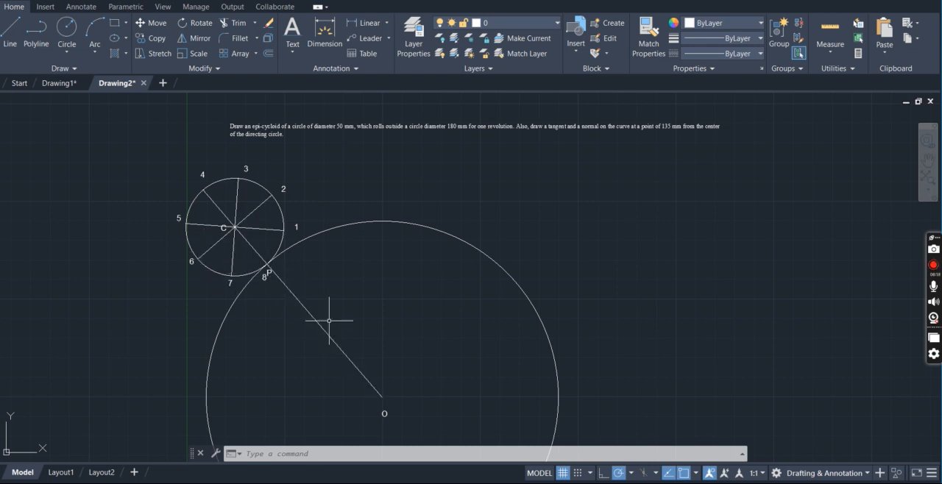
Offset the directing circle through the rolling circle's points 7, 6, 5 and 4 and its center C, using the Through and Multiple options
{"action": "type", "text": "O"}
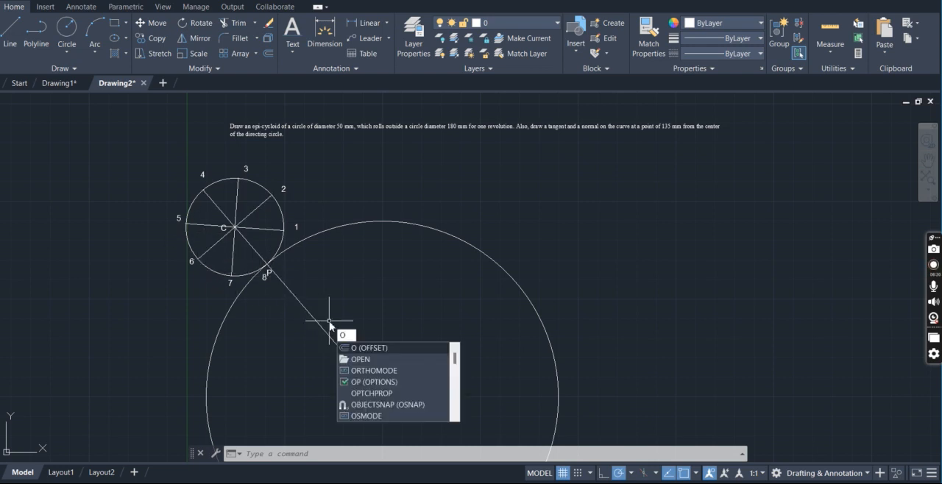
{"action": "key", "text": "Return"}
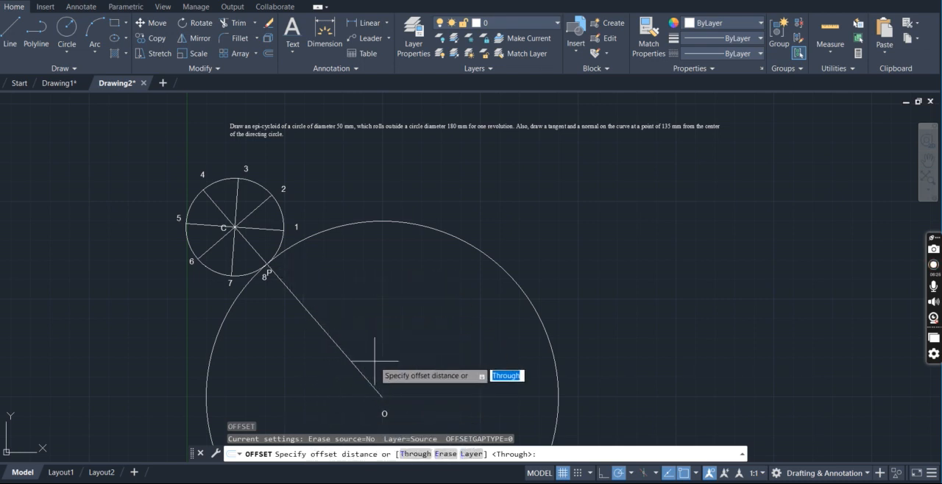
{"action": "left_click", "coordinate": [419, 455]}
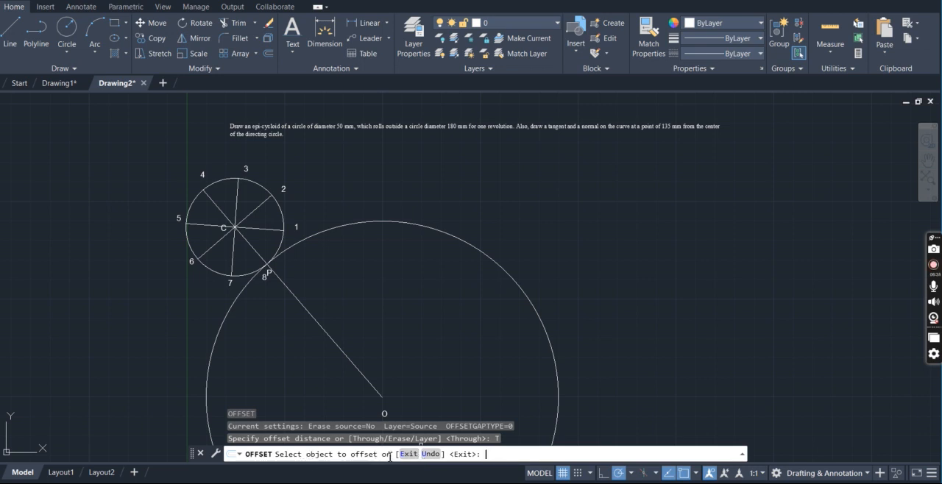
{"action": "left_click", "coordinate": [330, 231]}
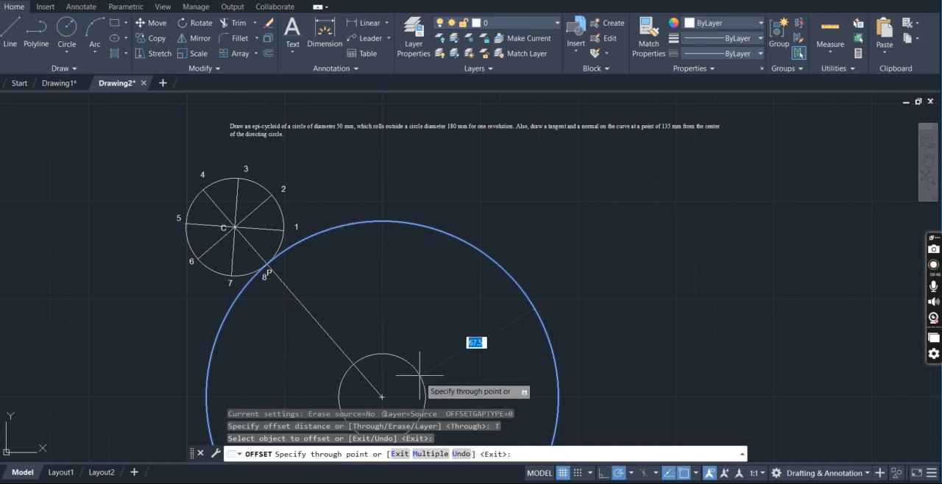
{"action": "left_click", "coordinate": [433, 452]}
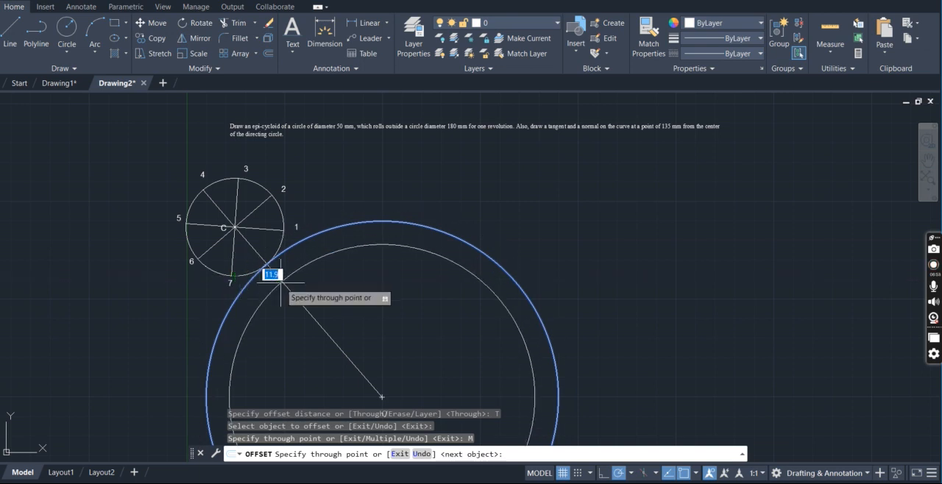
{"action": "left_click", "coordinate": [230, 276]}
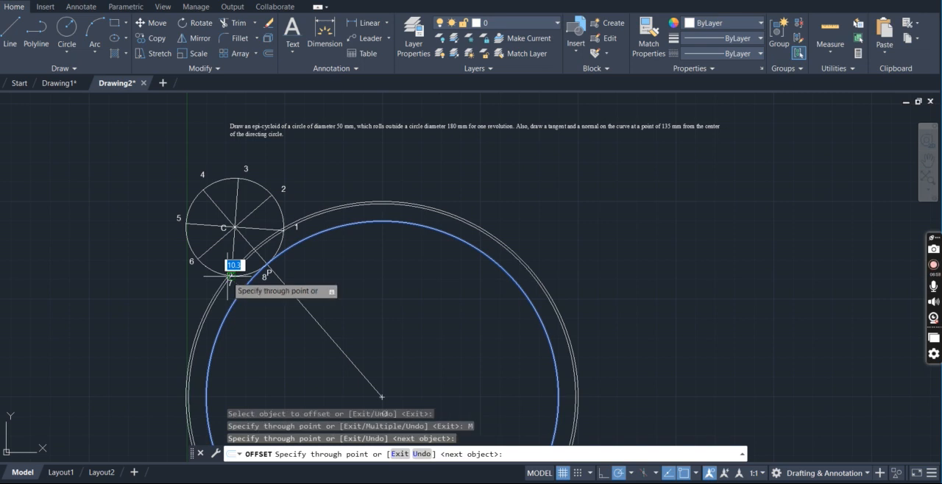
{"action": "left_click", "coordinate": [194, 263]}
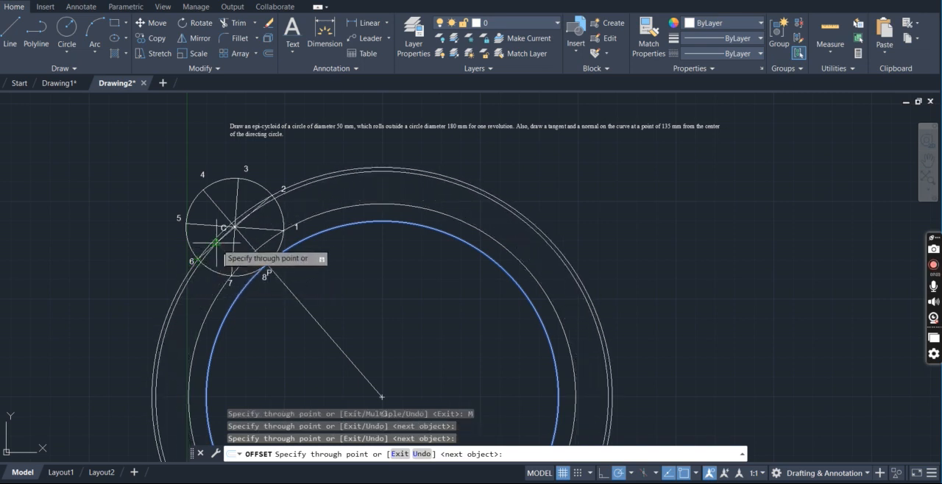
{"action": "left_click", "coordinate": [232, 229]}
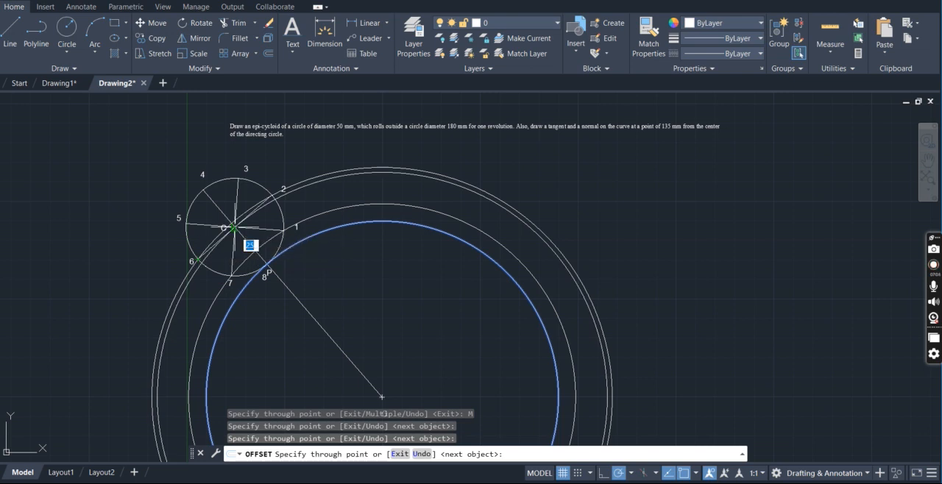
{"action": "left_click", "coordinate": [187, 222]}
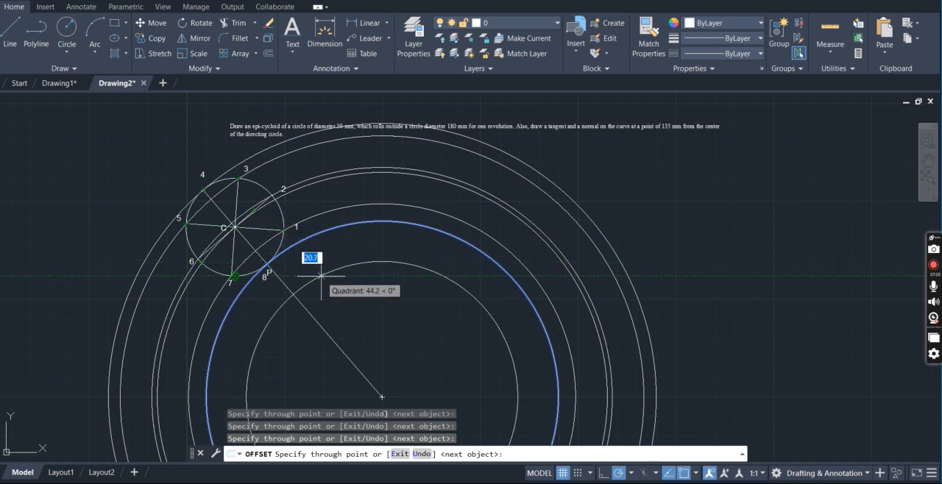
{"action": "key", "text": "Escape"}
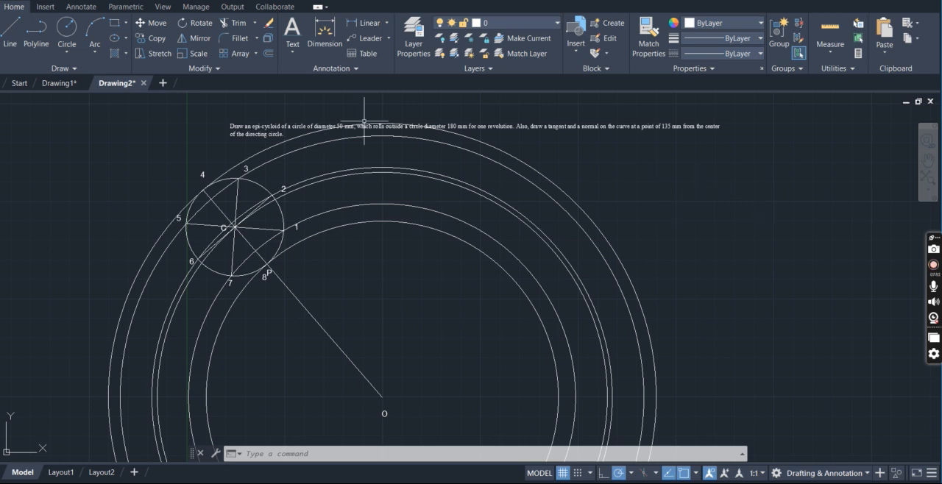
Write the angle formula 360*r/R as single-line text with rotation 0 in the empty area beside the concentric circles
{"action": "left_click", "coordinate": [298, 50]}
{"action": "left_click", "coordinate": [319, 98]}
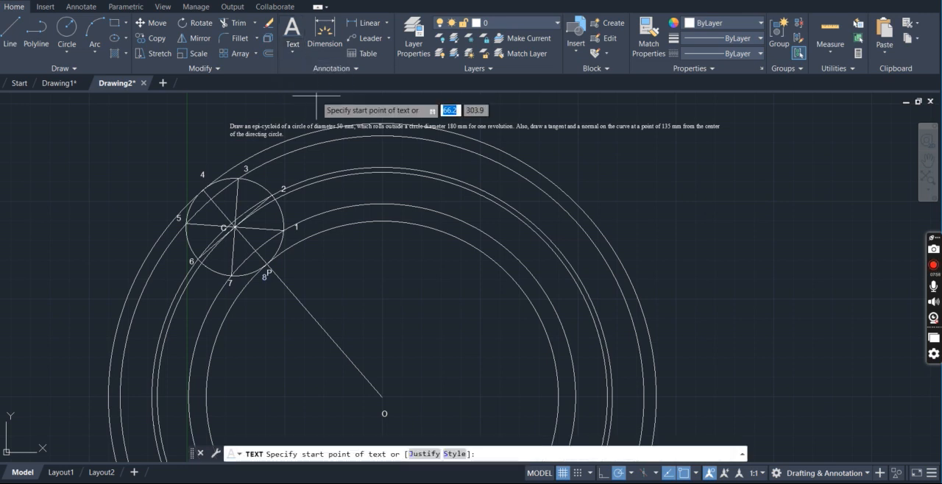
{"action": "left_click", "coordinate": [762, 210]}
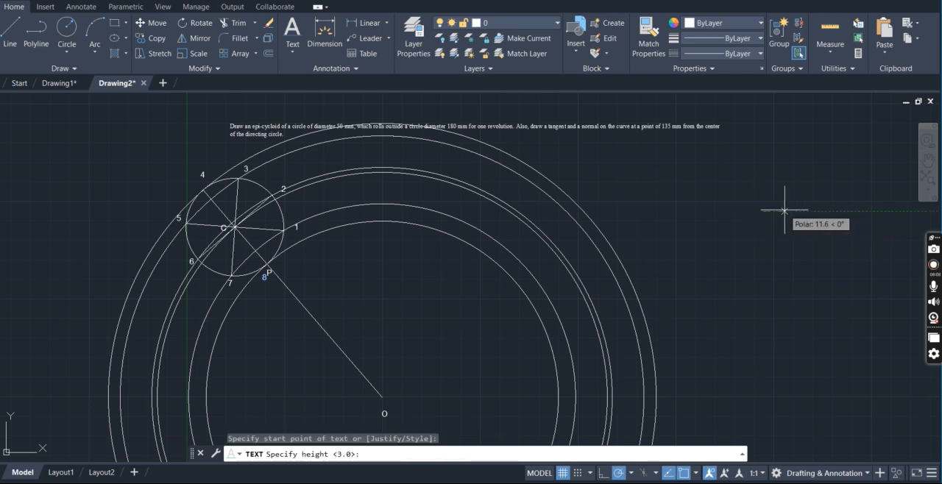
{"action": "key", "text": "Return"}
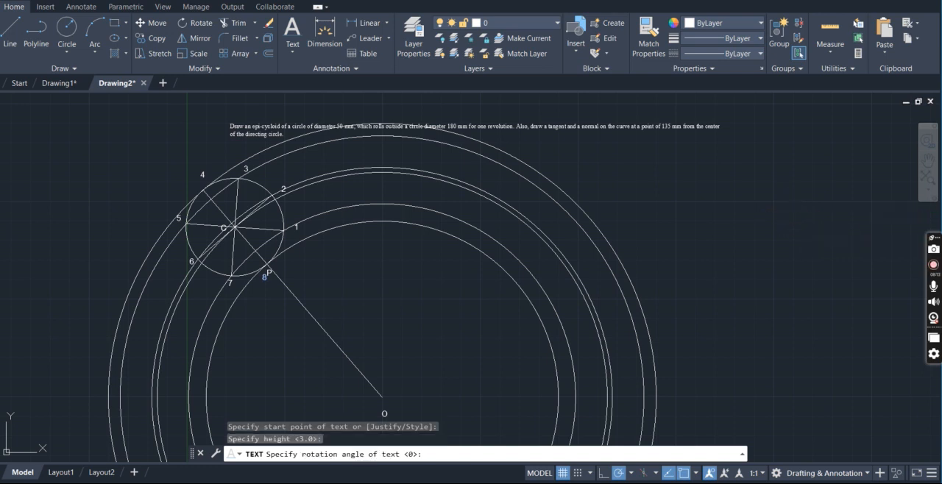
{"action": "key", "text": "Return"}
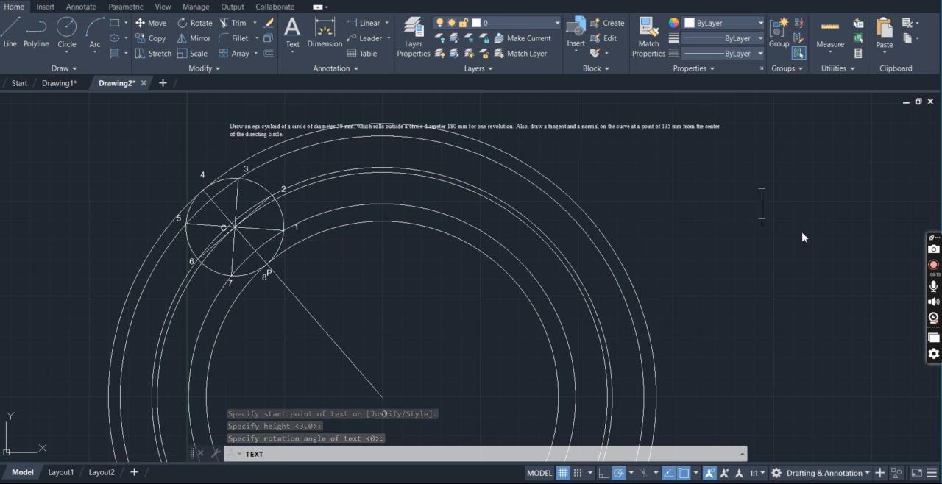
{"action": "type", "text": "3"}
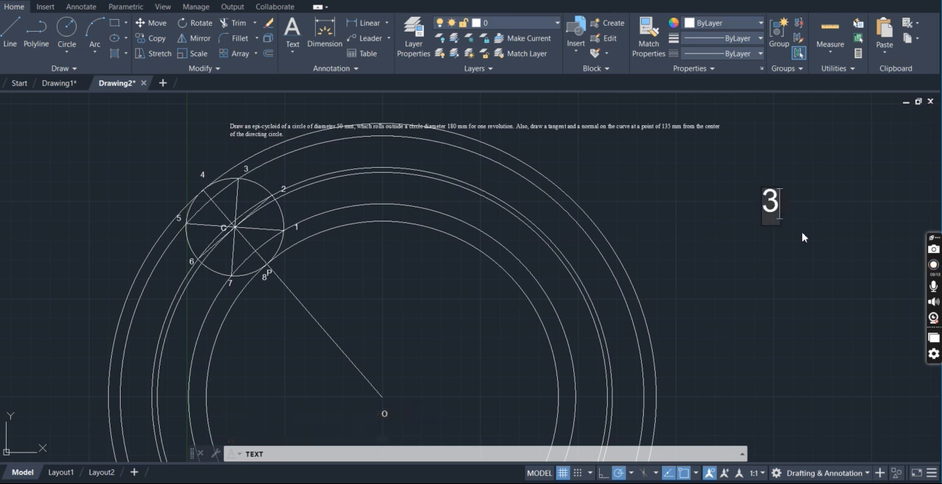
{"action": "type", "text": "60"}
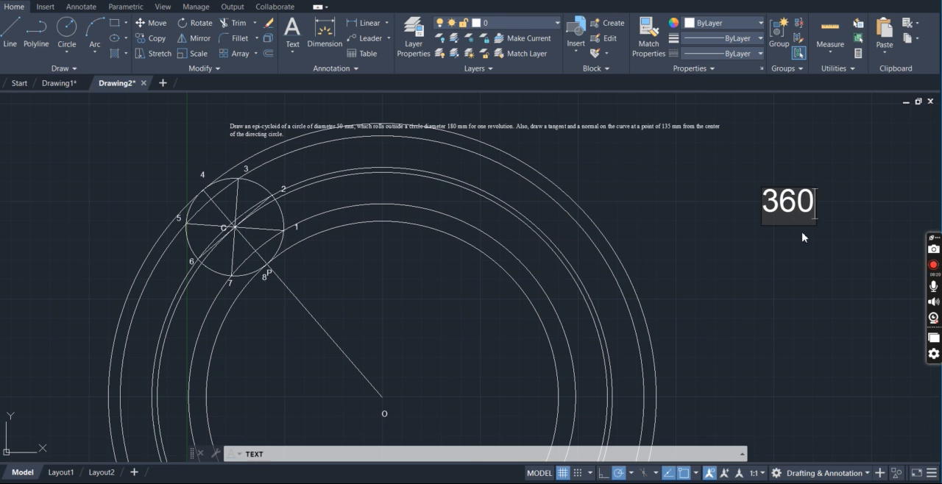
{"action": "type", "text": "*"}
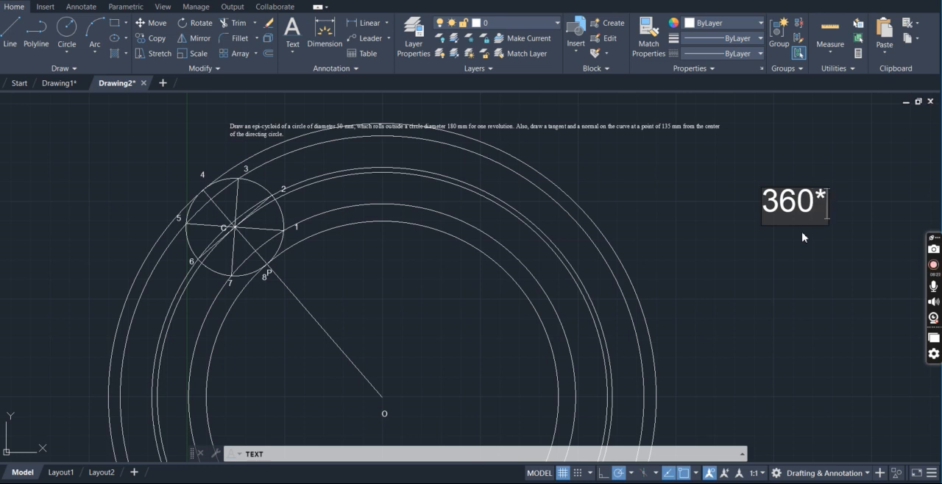
{"action": "type", "text": "R"}
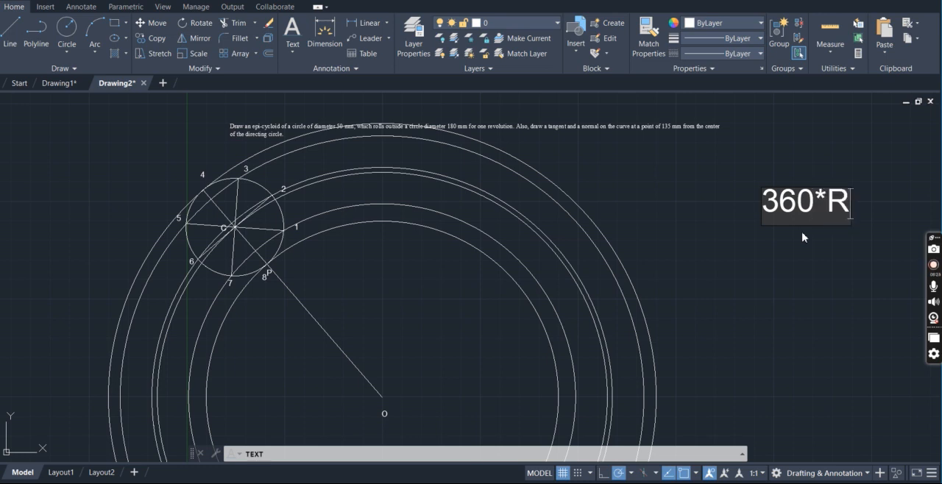
{"action": "type", "text": "/"}
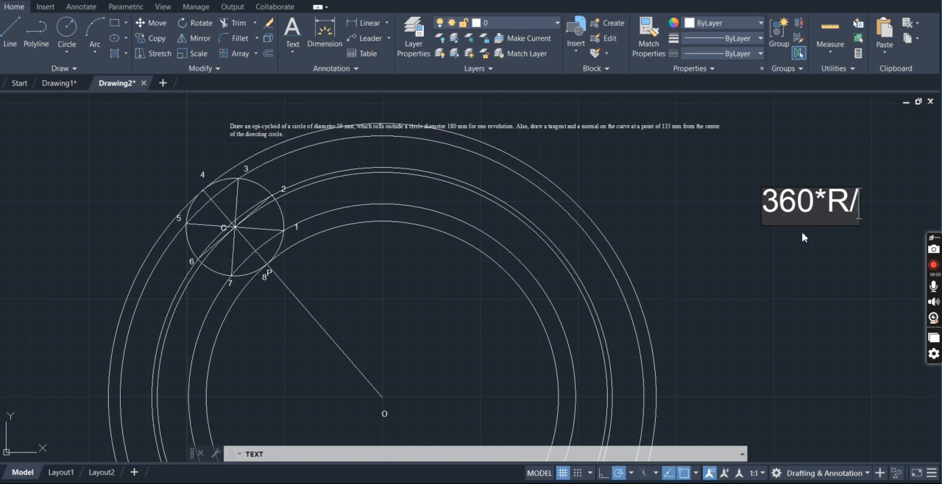
{"action": "key", "text": "BackSpace"}
{"action": "key", "text": "BackSpace"}
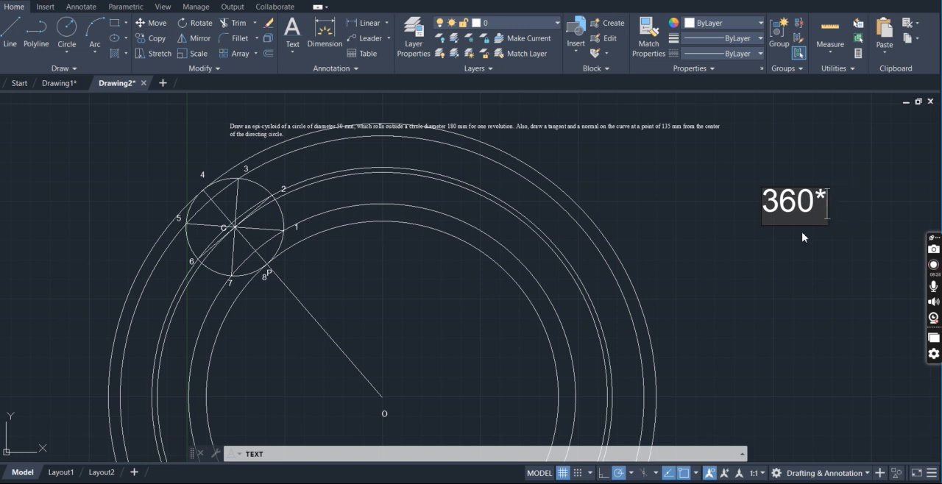
{"action": "type", "text": "r"}
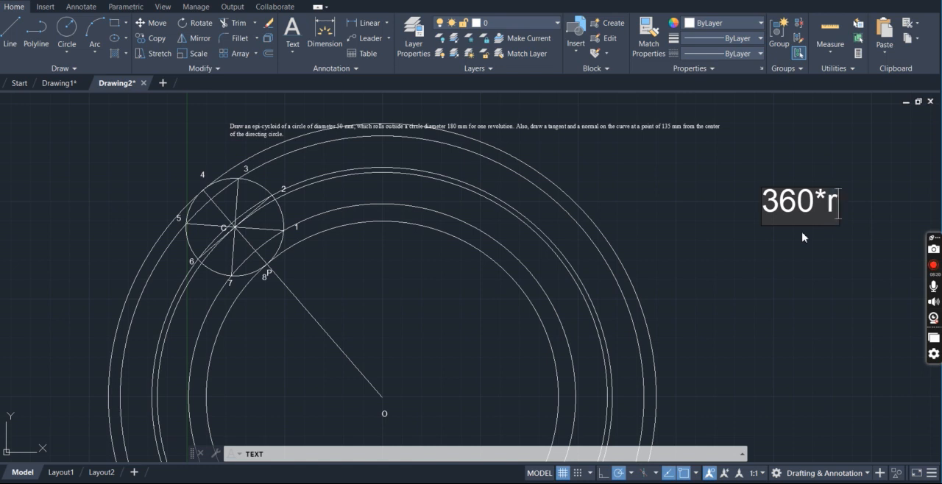
{"action": "type", "text": "/"}
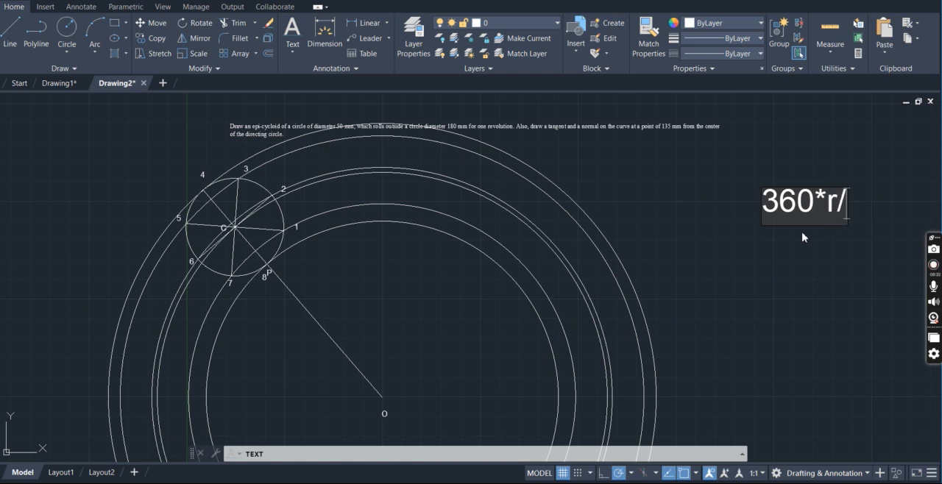
{"action": "type", "text": "r"}
{"action": "key", "text": "BackSpace"}
{"action": "type", "text": "R"}
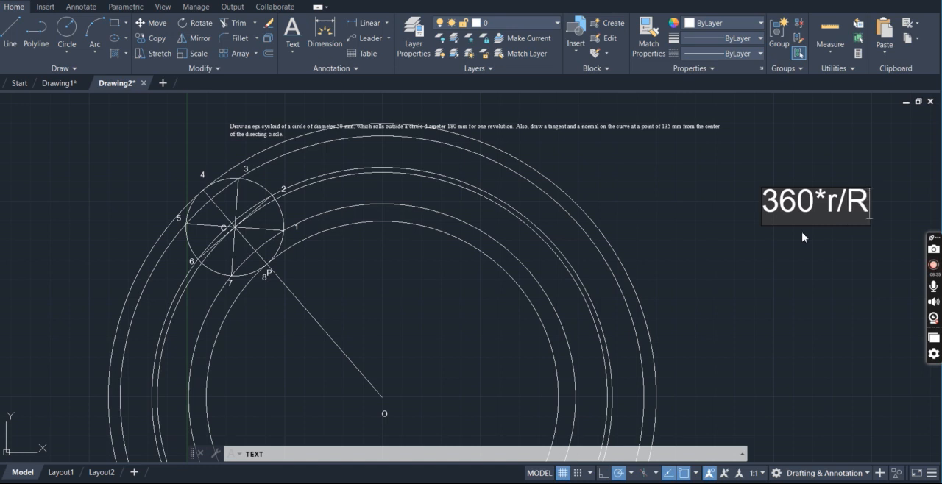
{"action": "key", "text": "Return"}
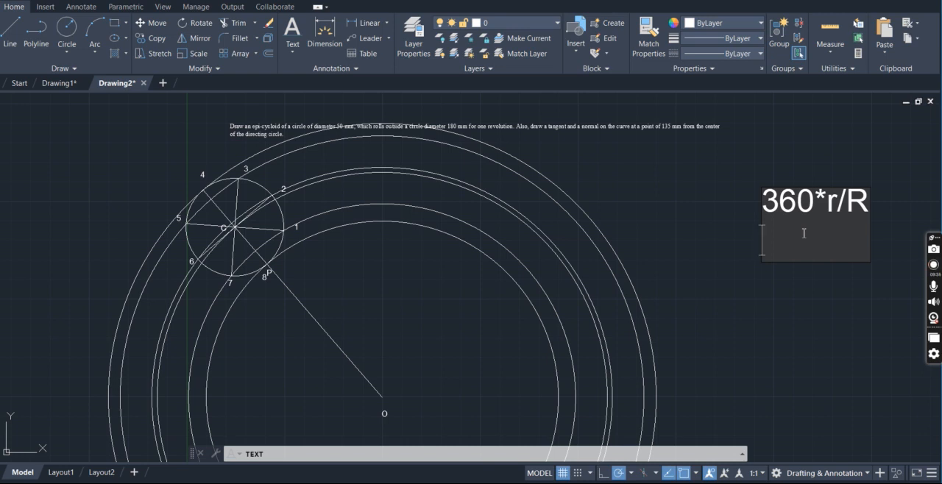
Add the value 100 as a second line beneath the angle formula and finish the text
{"action": "type", "text": "100"}
{"action": "key", "text": "Return"}
{"action": "key", "text": "Return"}
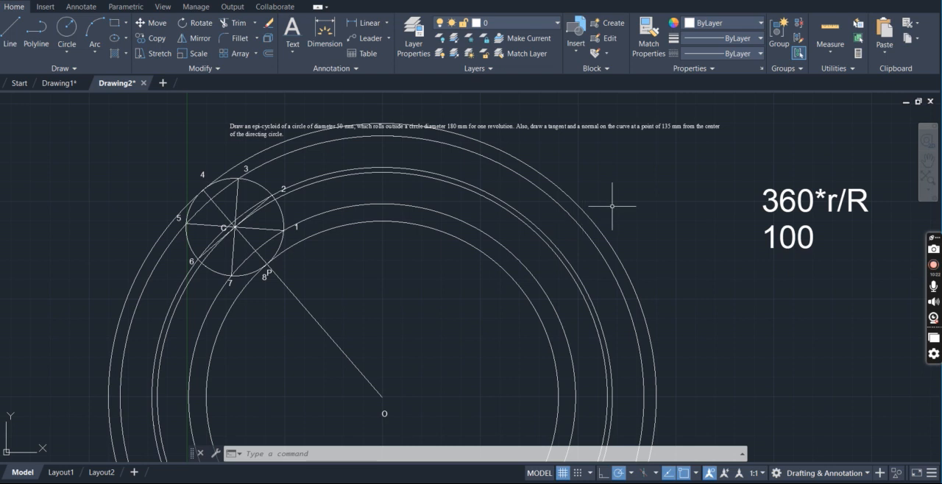
Rotate a copy of line OP by 260 degrees about the directing circle's center O
{"action": "type", "text": "RO"}
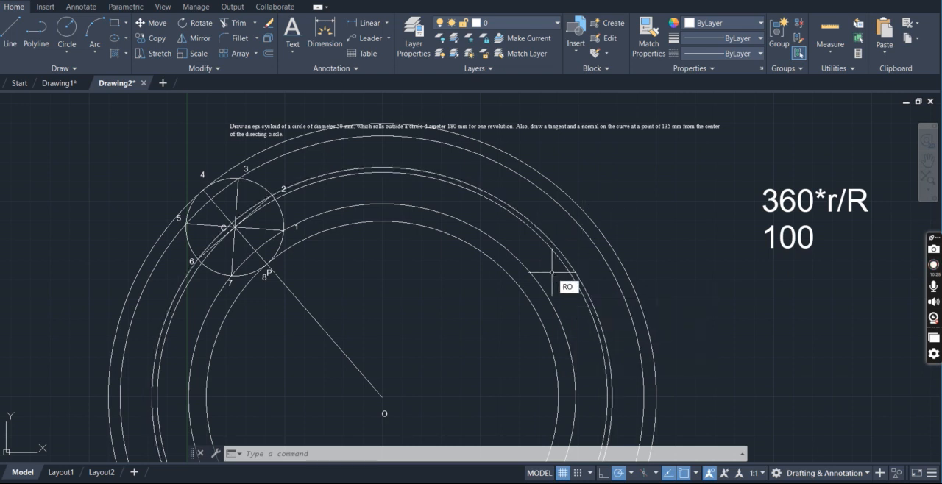
{"action": "key", "text": "Return"}
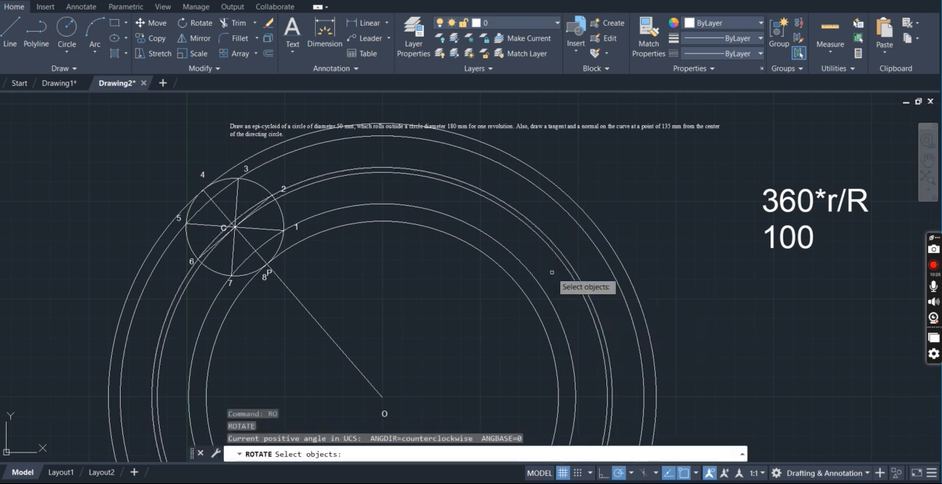
{"action": "left_click", "coordinate": [346, 355]}
{"action": "key", "text": "Return"}
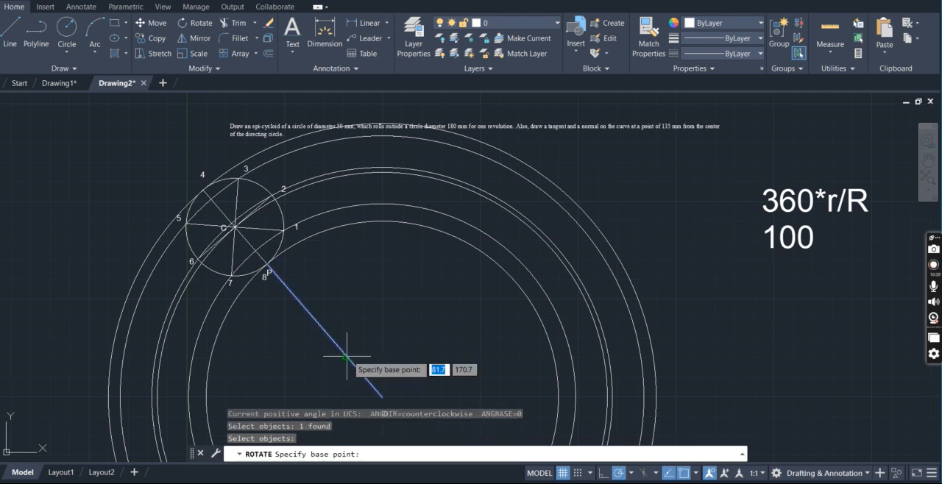
{"action": "left_click", "coordinate": [381, 397]}
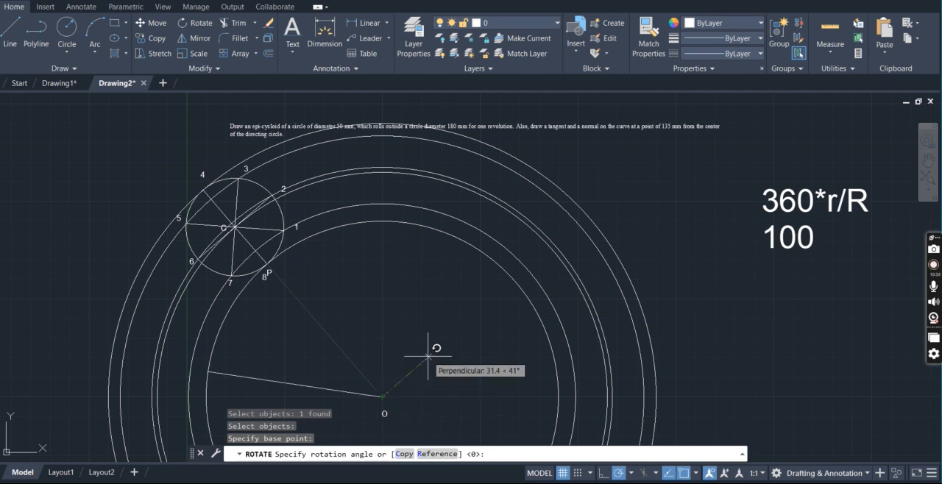
{"action": "right_click", "coordinate": [407, 459]}
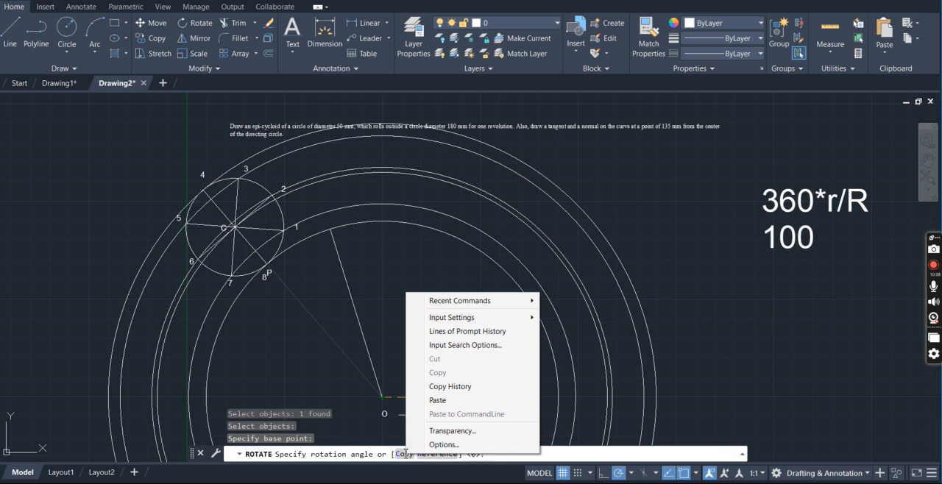
{"action": "left_click", "coordinate": [405, 455]}
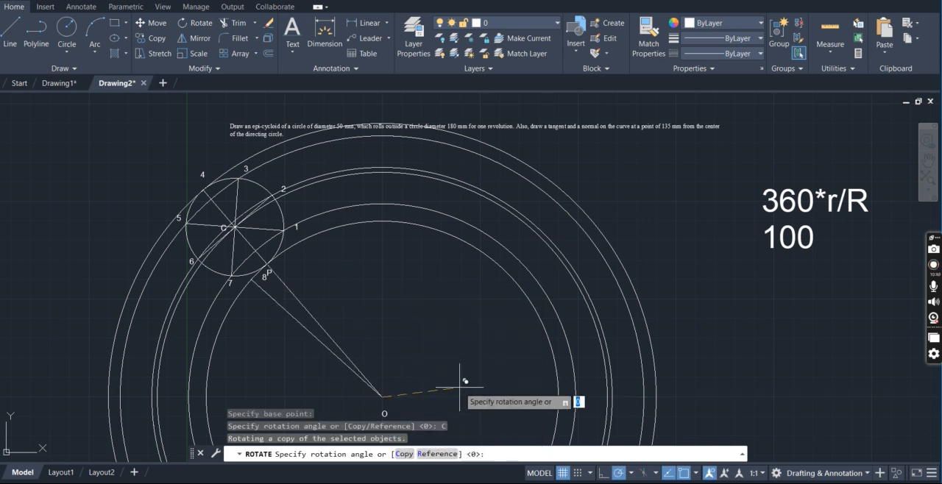
{"action": "type", "text": "260"}
{"action": "key", "text": "Return"}
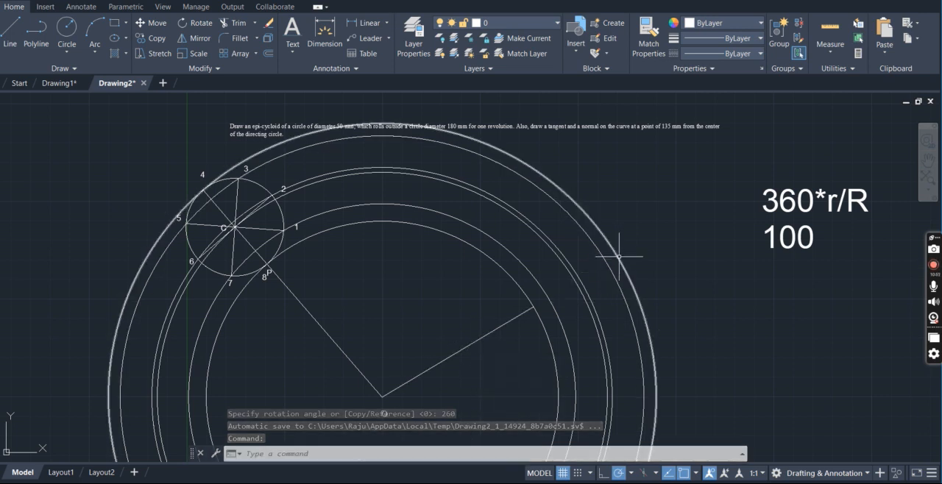
Extend the rotated copy of line OP outward to the outermost concentric circle
{"action": "type", "text": "ex"}
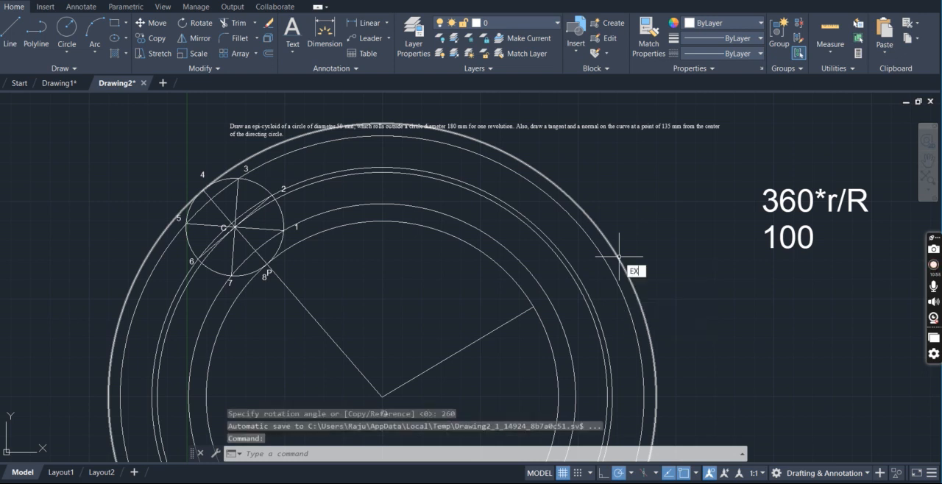
{"action": "key", "text": "Return"}
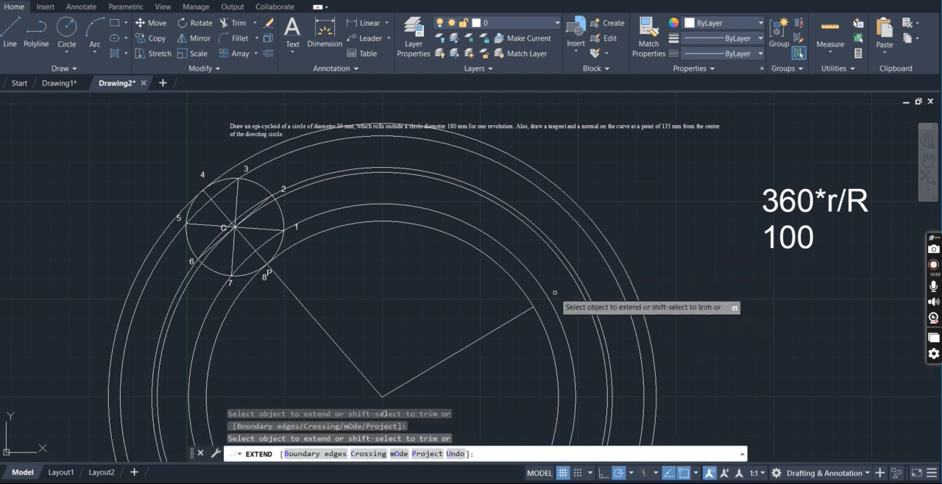
{"action": "left_click", "coordinate": [516, 318]}
{"action": "left_click", "coordinate": [540, 304]}
{"action": "left_click", "coordinate": [559, 292]}
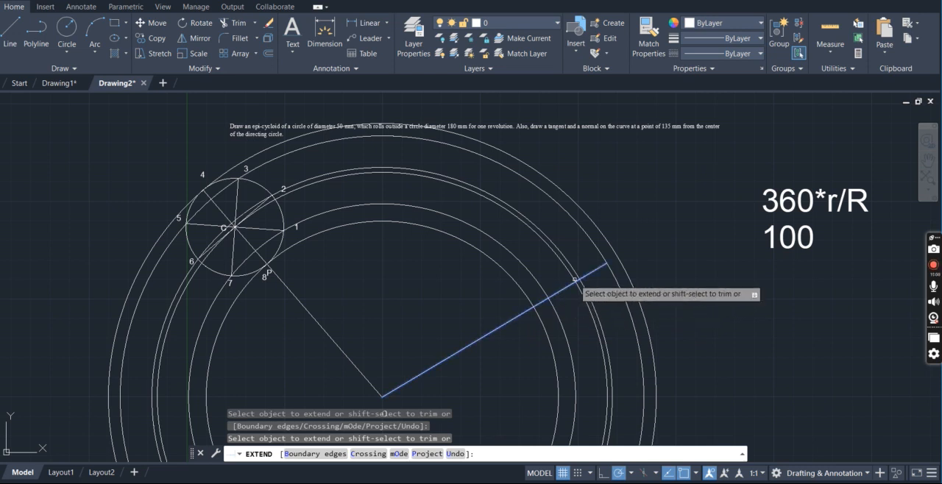
{"action": "left_click", "coordinate": [580, 280]}
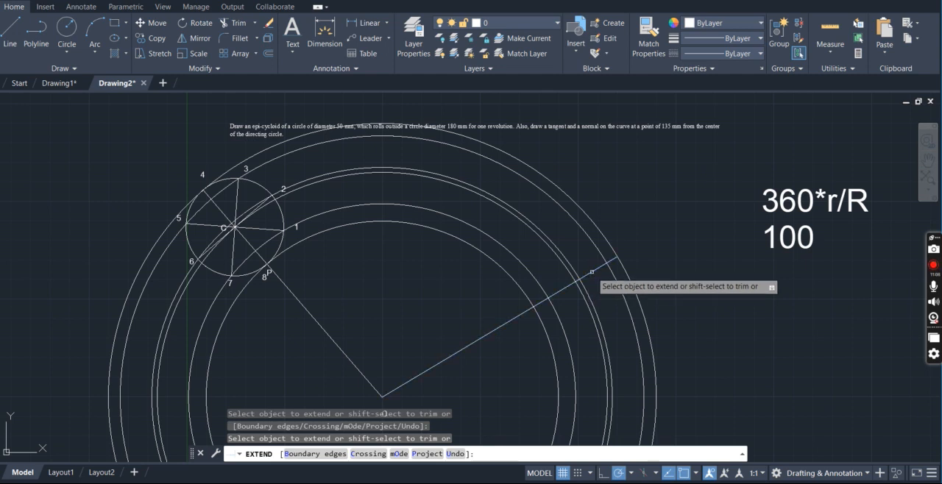
{"action": "left_click", "coordinate": [592, 272]}
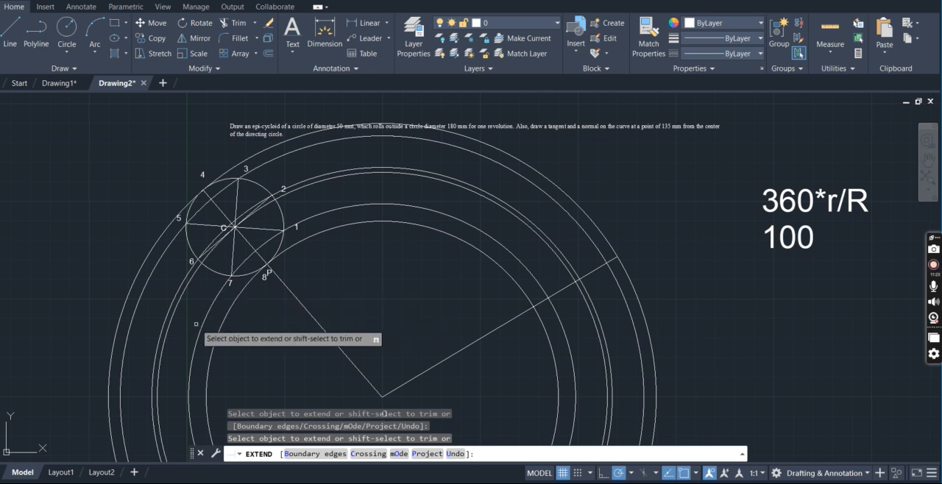
{"action": "key", "text": "Escape"}
Trim the offset circles to arcs running from the rolling circle to the extended radial line
{"action": "type", "text": "tr"}
{"action": "key", "text": "Return"}
{"action": "key", "text": "Return"}
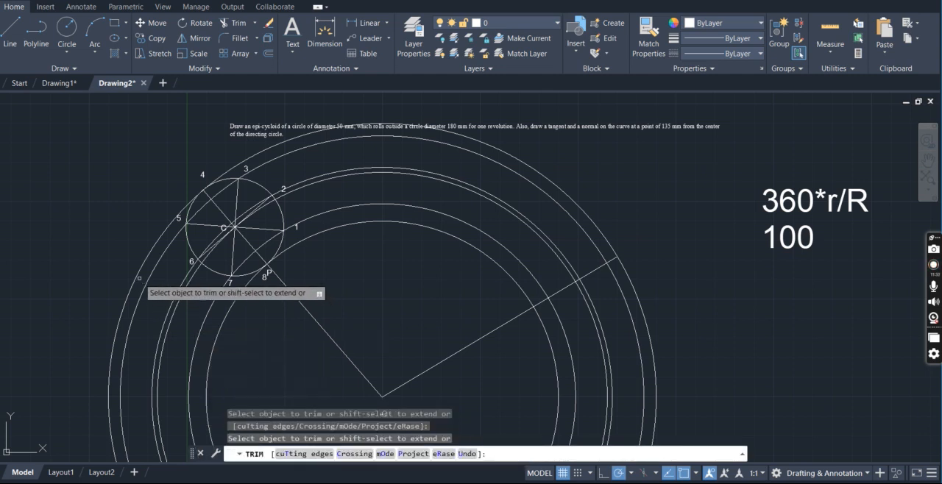
{"action": "left_click", "coordinate": [148, 277]}
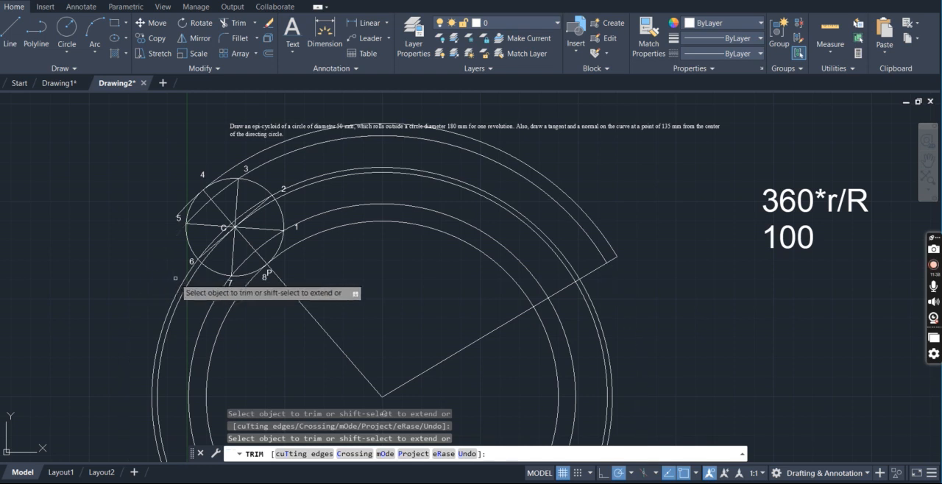
{"action": "left_click", "coordinate": [184, 279]}
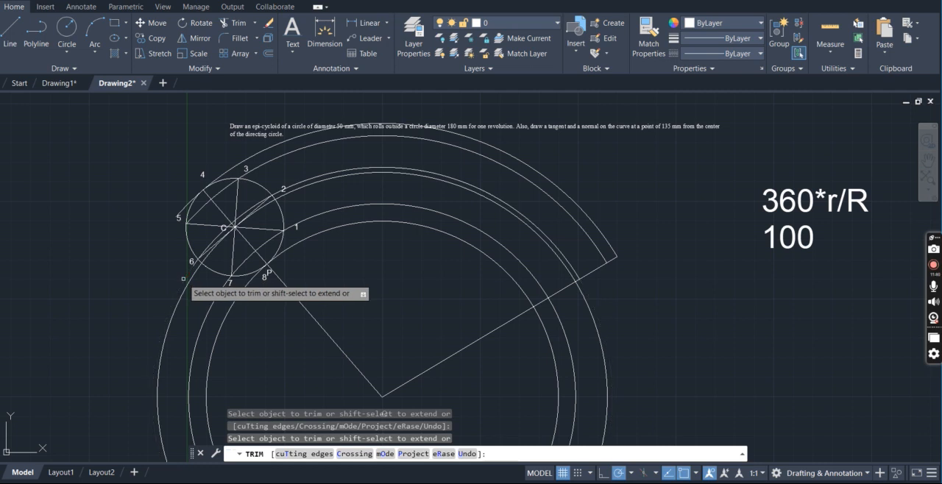
{"action": "left_click", "coordinate": [215, 302]}
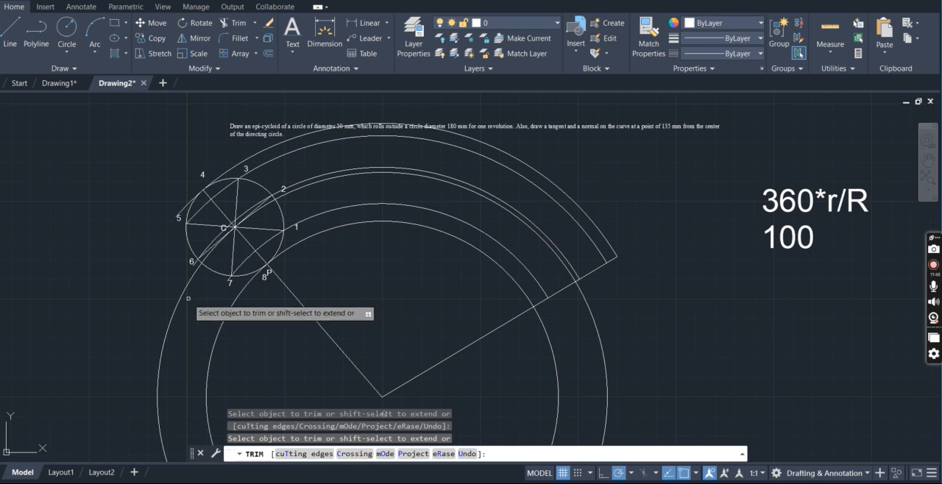
{"action": "left_click", "coordinate": [182, 296]}
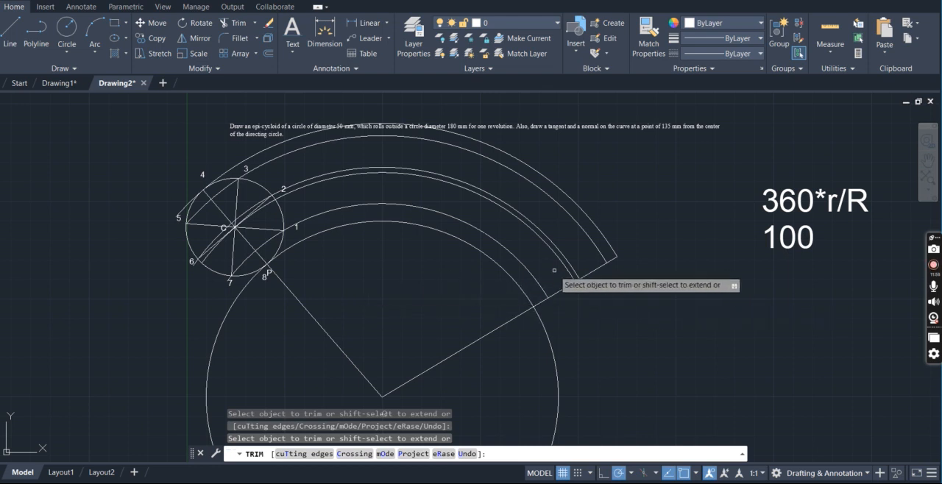
{"action": "key", "text": "Escape"}
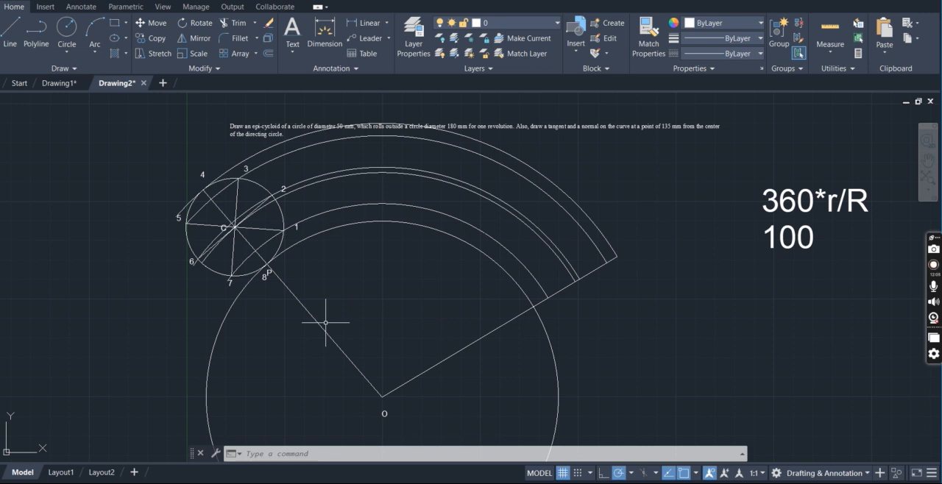
{"action": "type", "text": "DIV"}
{"action": "key", "text": "Return"}
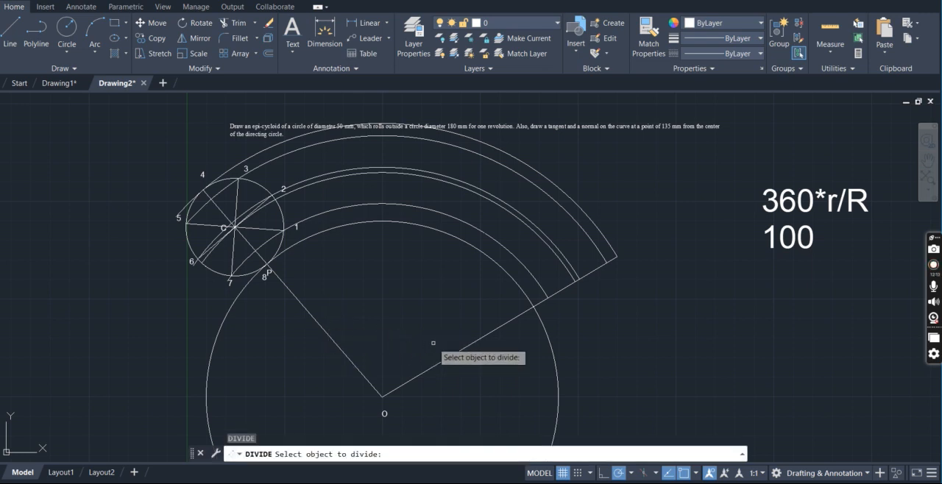
{"action": "left_click", "coordinate": [420, 224]}
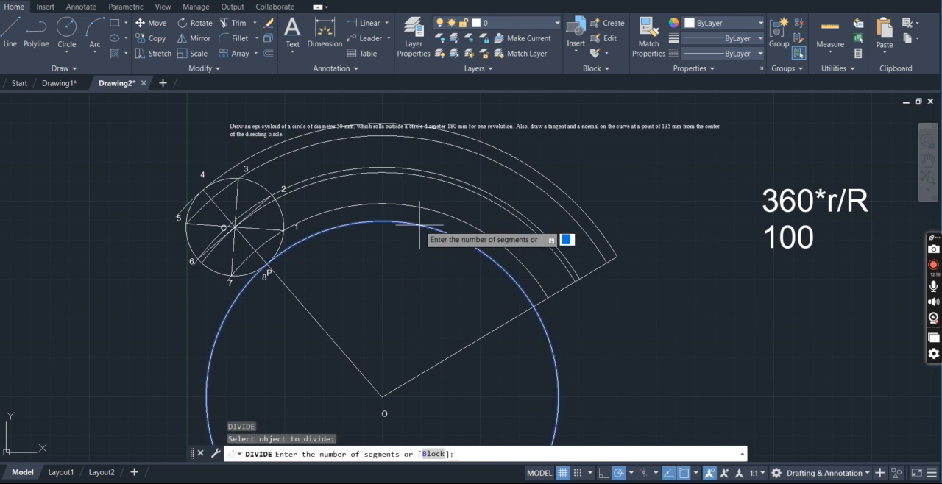
{"action": "key", "text": "Escape"}
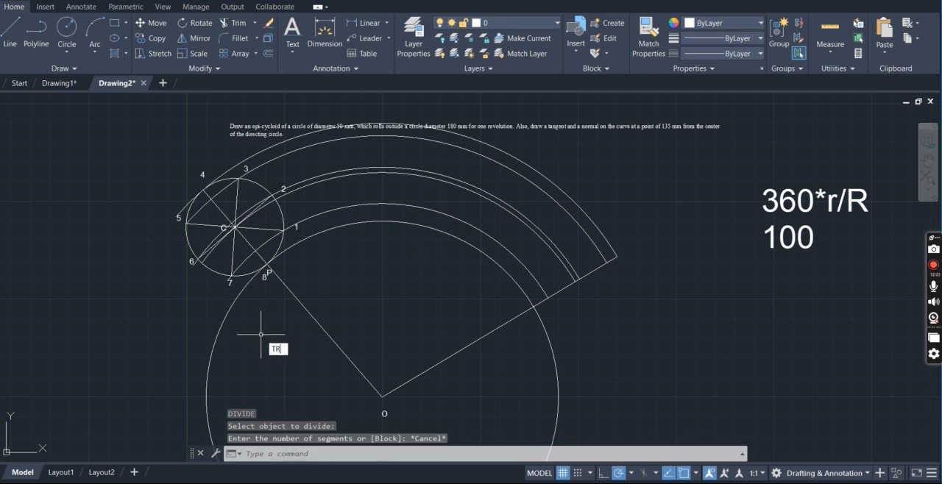
Trim the directing circle to the arc between line OP and the extended radial line
{"action": "type", "text": "tr"}
{"action": "key", "text": "Return"}
{"action": "key", "text": "Return"}
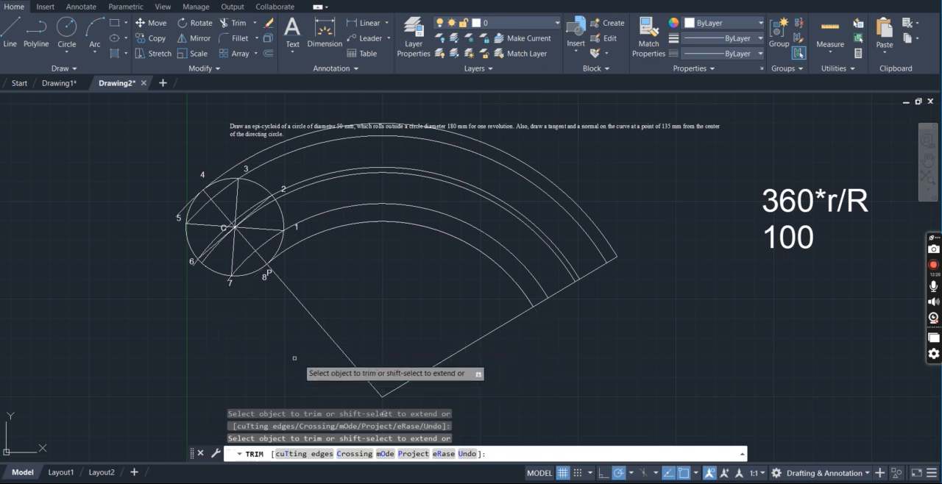
{"action": "key", "text": "Escape"}
Divide the directing arc into 8 equal segments
{"action": "type", "text": "div"}
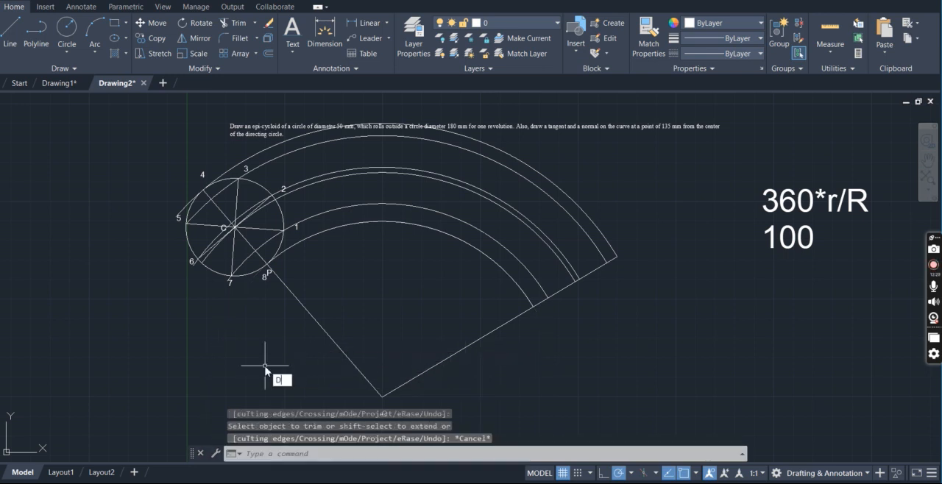
{"action": "key", "text": "Return"}
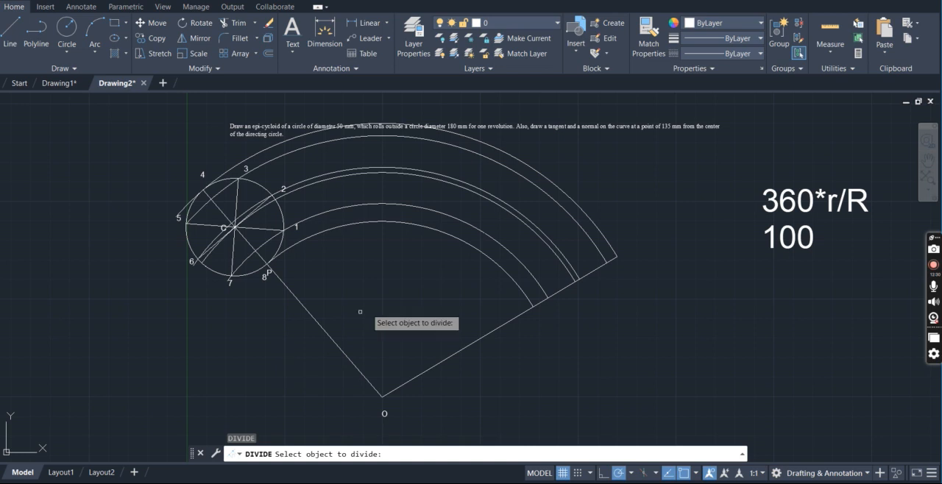
{"action": "left_click", "coordinate": [409, 223]}
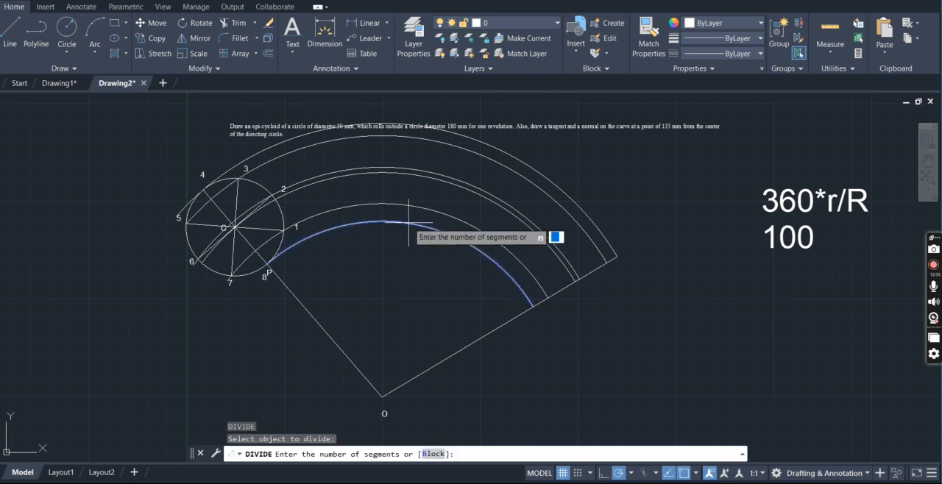
{"action": "type", "text": "8"}
{"action": "key", "text": "Return"}
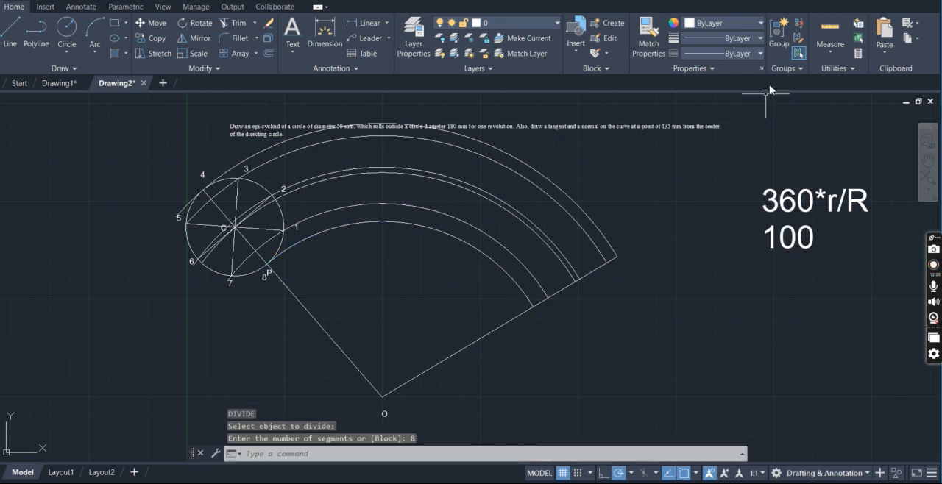
Set the point style to the cross inside a circle and square, with a size of 3 in absolute units
{"action": "left_click", "coordinate": [843, 71]}
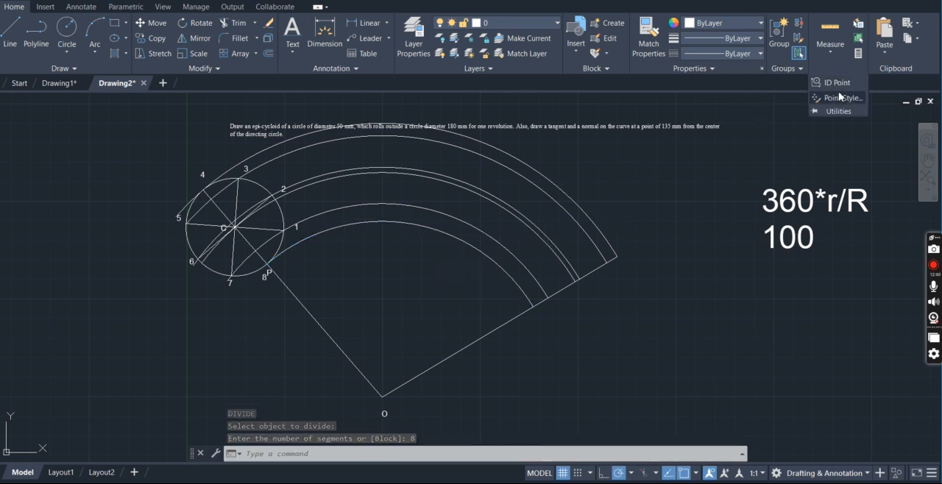
{"action": "left_click", "coordinate": [839, 98]}
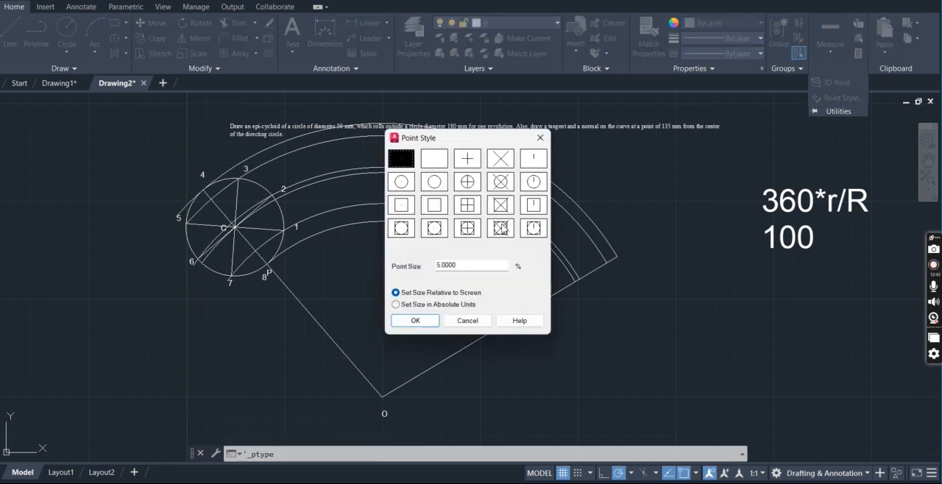
{"action": "left_click", "coordinate": [475, 233]}
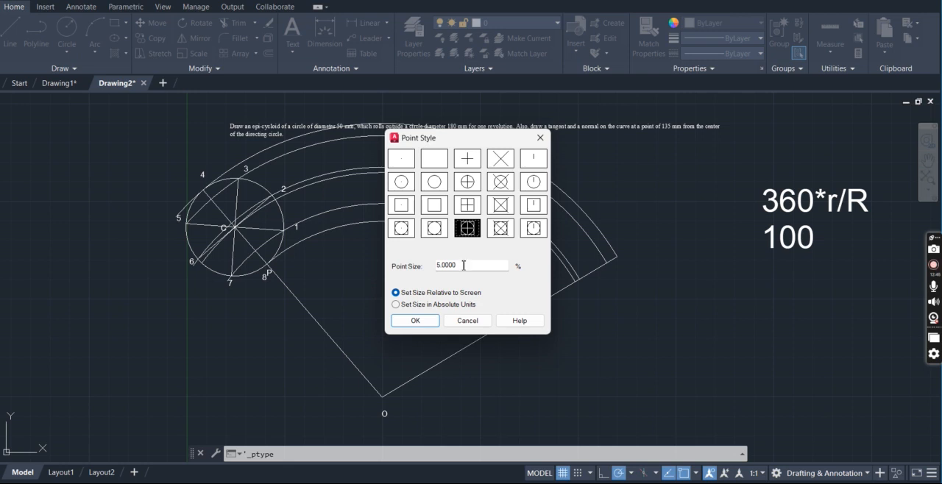
{"action": "left_click_drag", "start_coordinate": [464, 268], "coordinate": [421, 269]}
{"action": "type", "text": "3"}
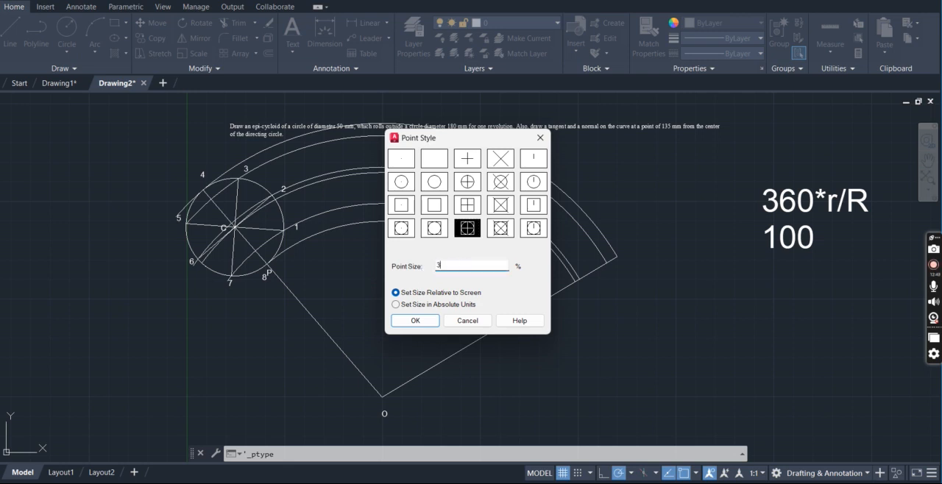
{"action": "left_click", "coordinate": [396, 304]}
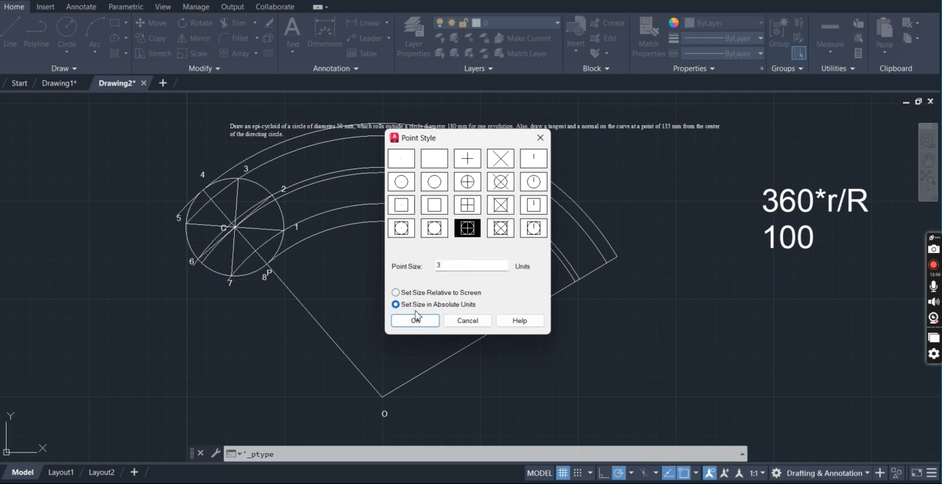
{"action": "left_click", "coordinate": [416, 321]}
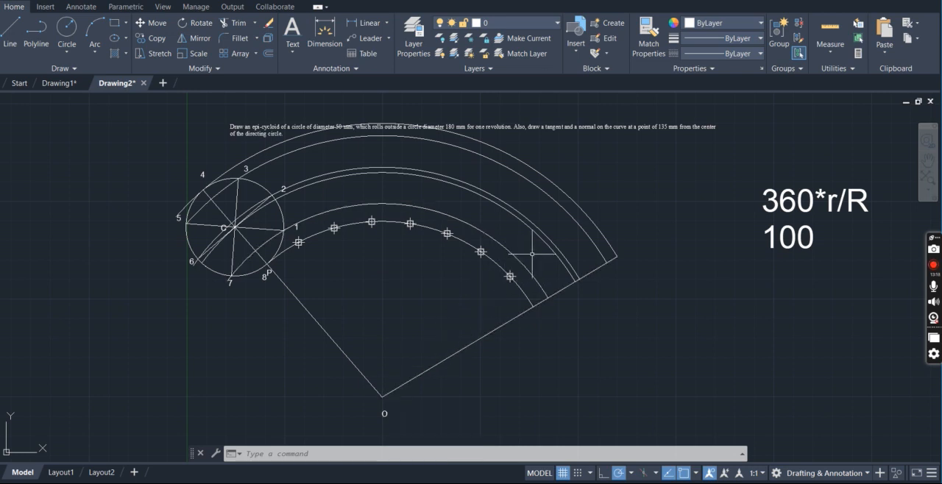
Try to array the extended radial line along the directing arc with a path array
{"action": "type", "text": "ar"}
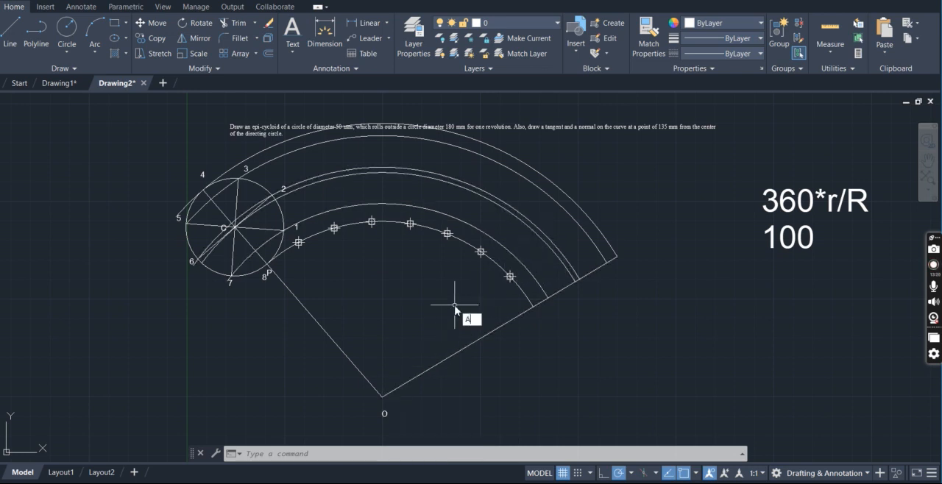
{"action": "key", "text": "Return"}
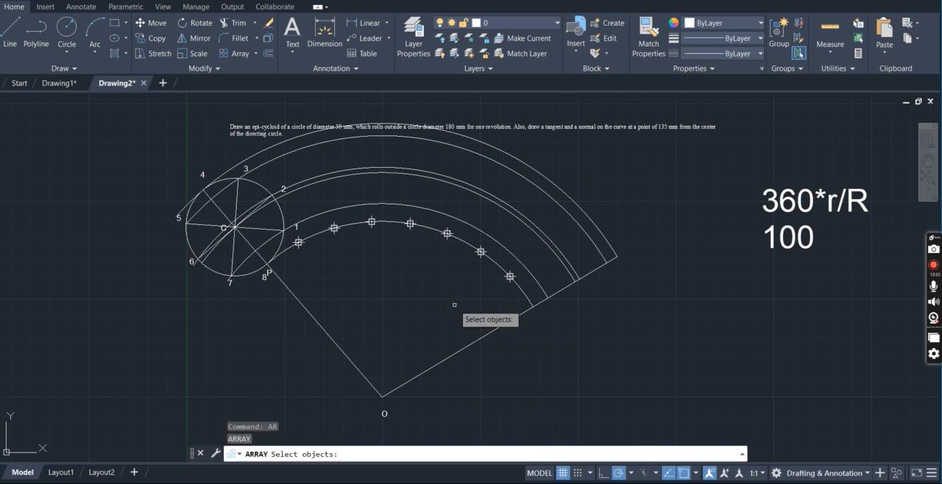
{"action": "left_click", "coordinate": [494, 328]}
{"action": "key", "text": "Return"}
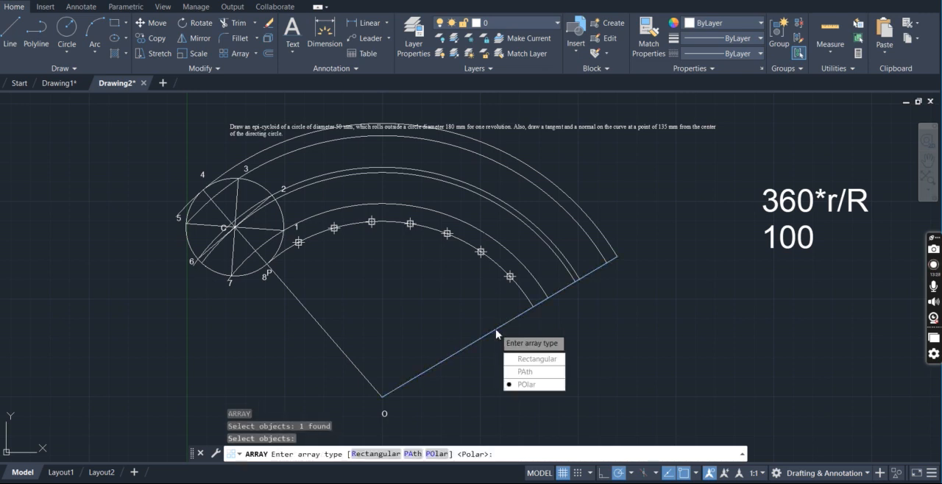
{"action": "left_click", "coordinate": [532, 372]}
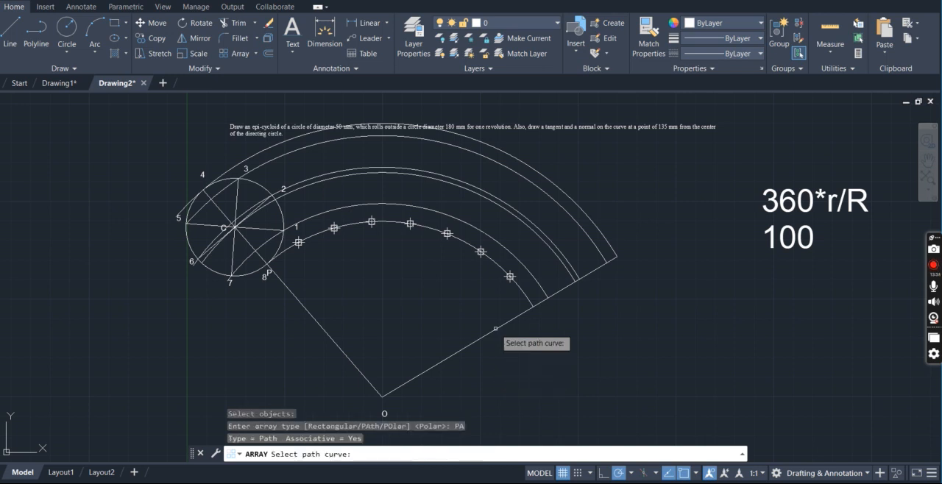
{"action": "left_click", "coordinate": [496, 262]}
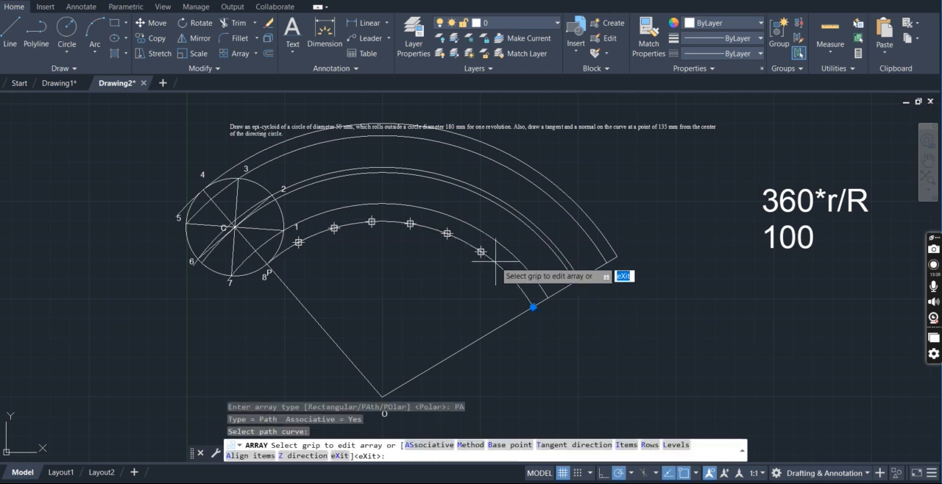
{"action": "left_click", "coordinate": [532, 306]}
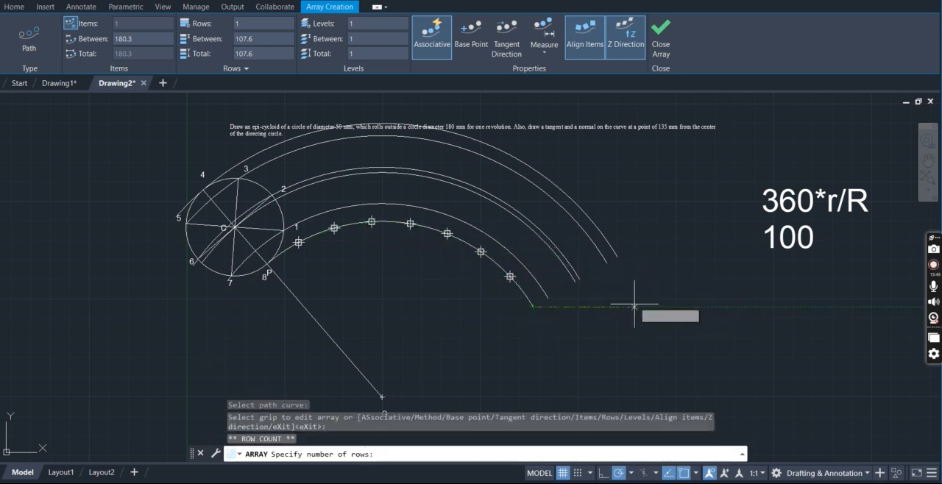
{"action": "key", "text": "ctrl+z"}
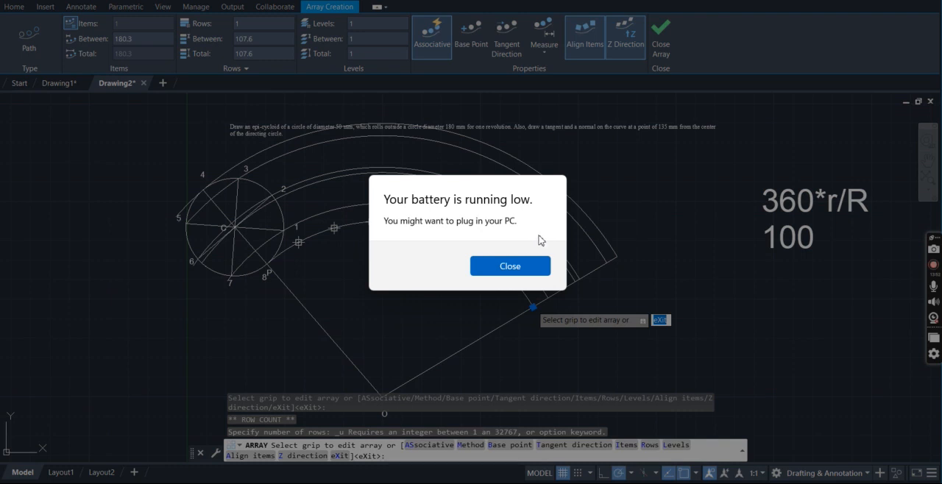
{"action": "left_click", "coordinate": [546, 267]}
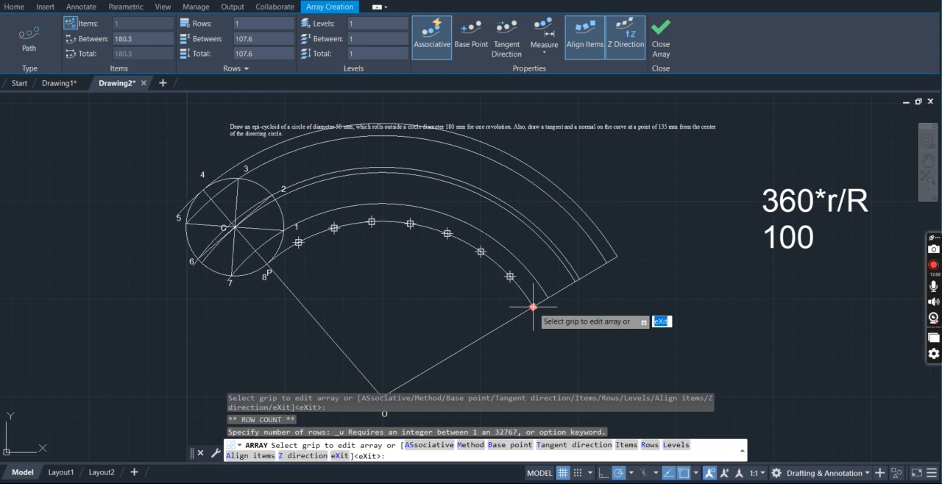
{"action": "key", "text": "Escape"}
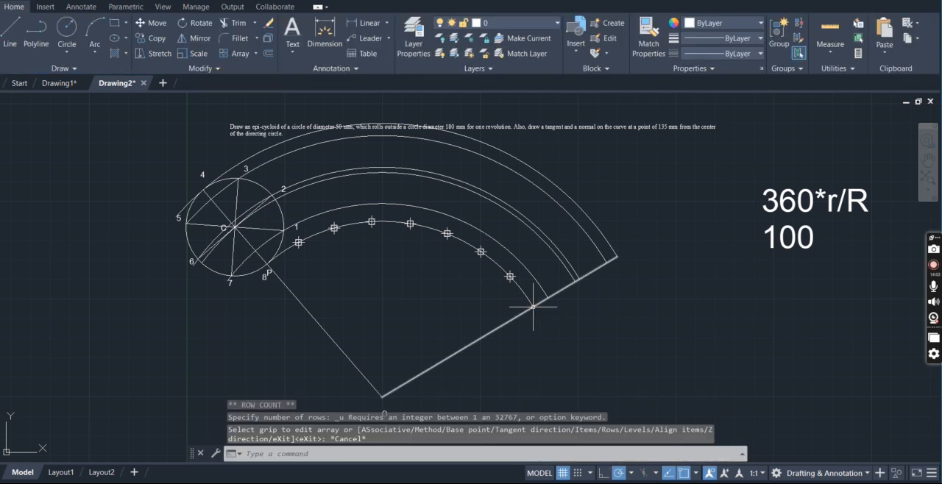
Path-array line OP along the directing arc, setting the item spacing at the first division point
{"action": "type", "text": "ar"}
{"action": "key", "text": "Return"}
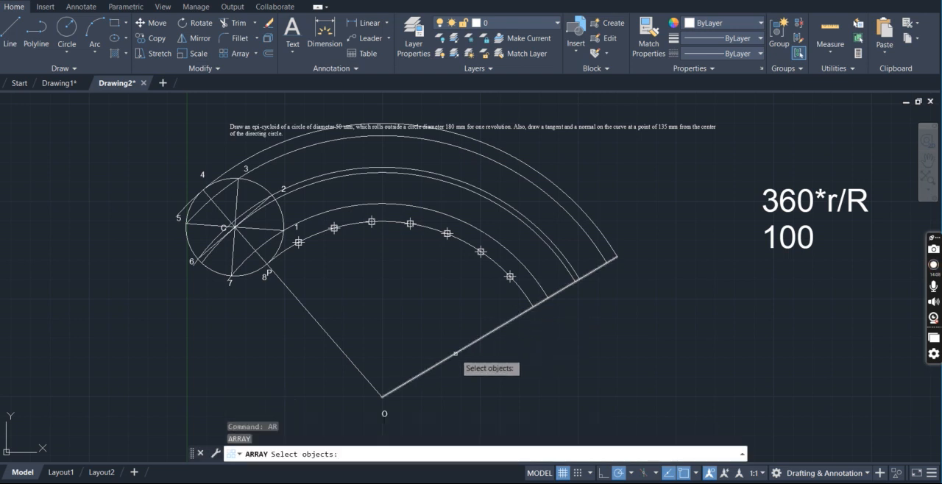
{"action": "left_click", "coordinate": [325, 330]}
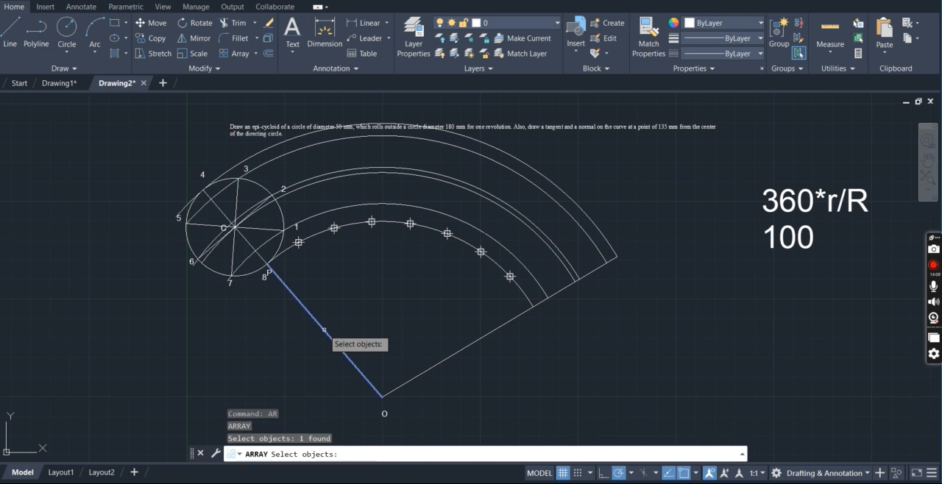
{"action": "key", "text": "Return"}
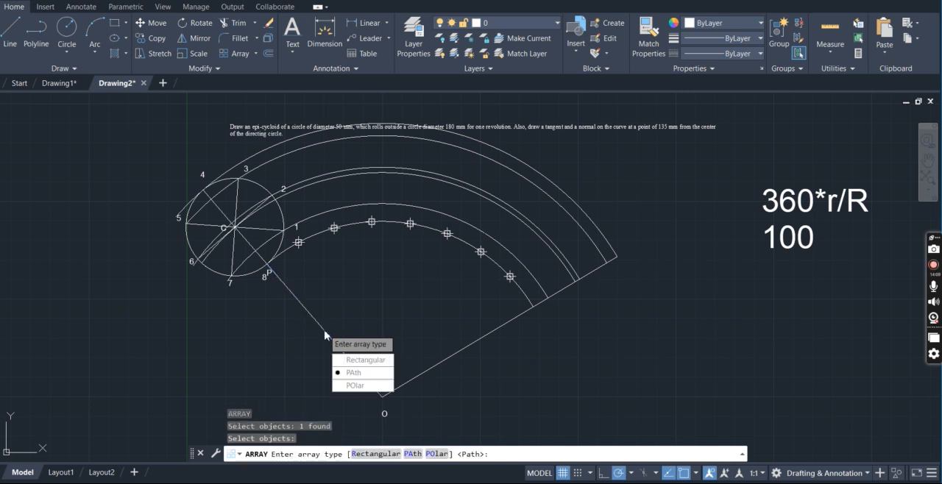
{"action": "left_click", "coordinate": [358, 373]}
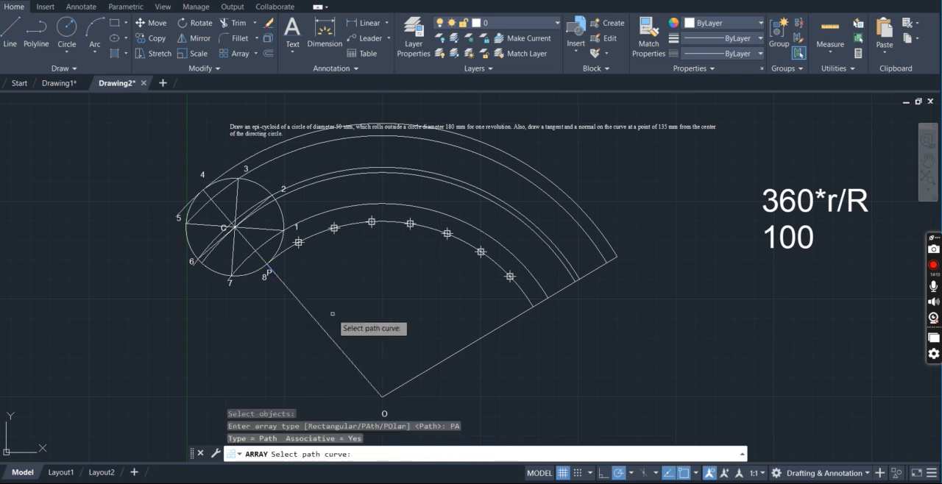
{"action": "left_click", "coordinate": [318, 233]}
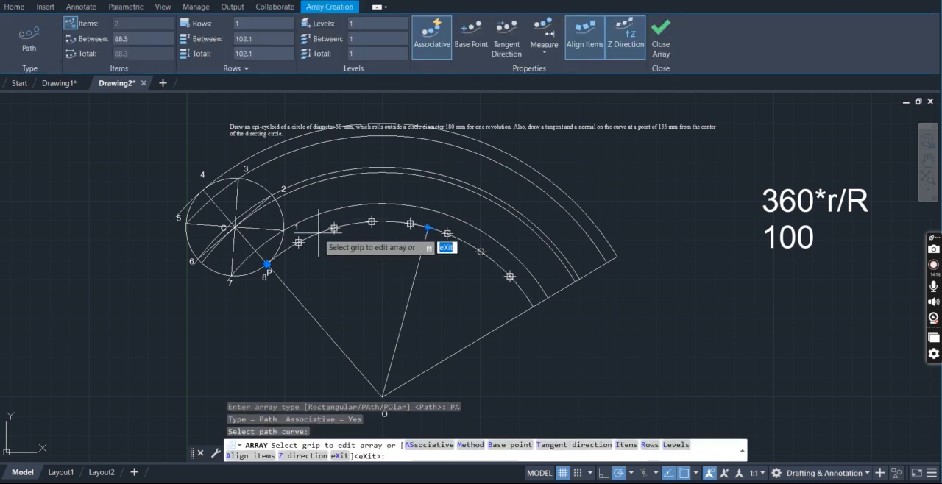
{"action": "left_click", "coordinate": [429, 227]}
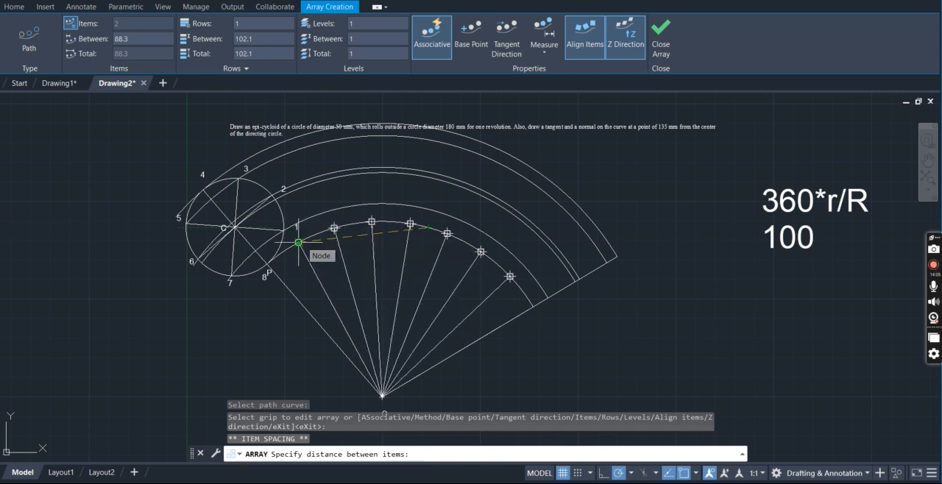
{"action": "left_click", "coordinate": [298, 242]}
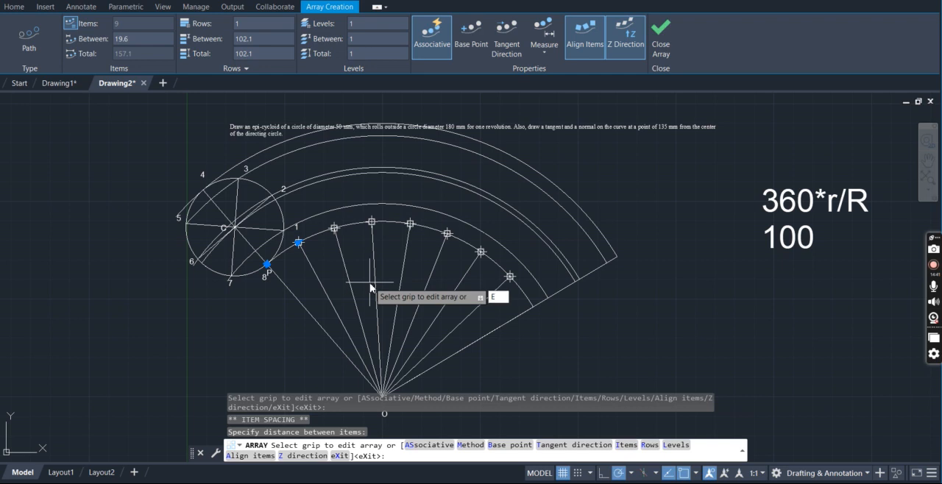
{"action": "key", "text": "Return"}
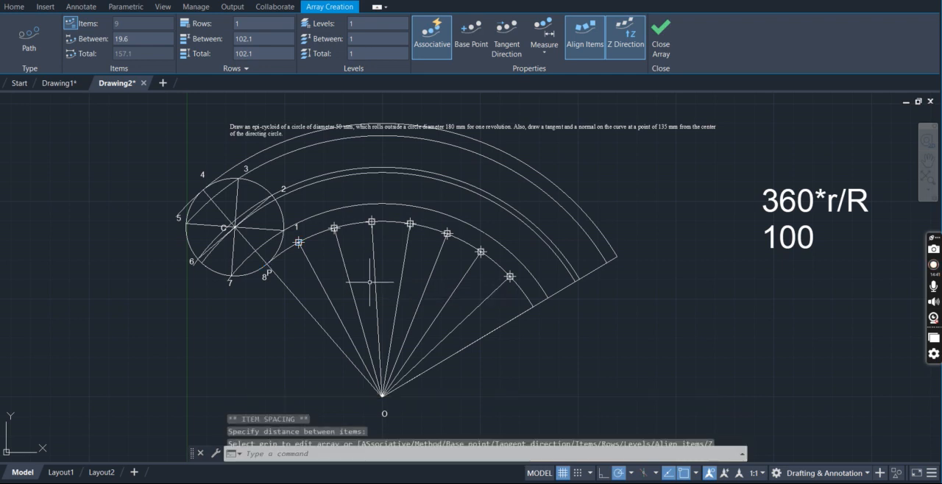
{"action": "key", "text": "Return"}
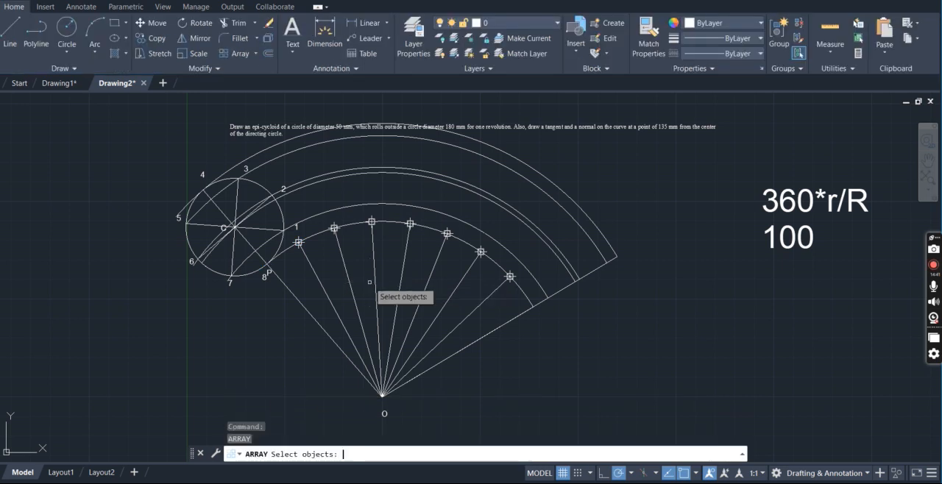
{"action": "left_click", "coordinate": [311, 265]}
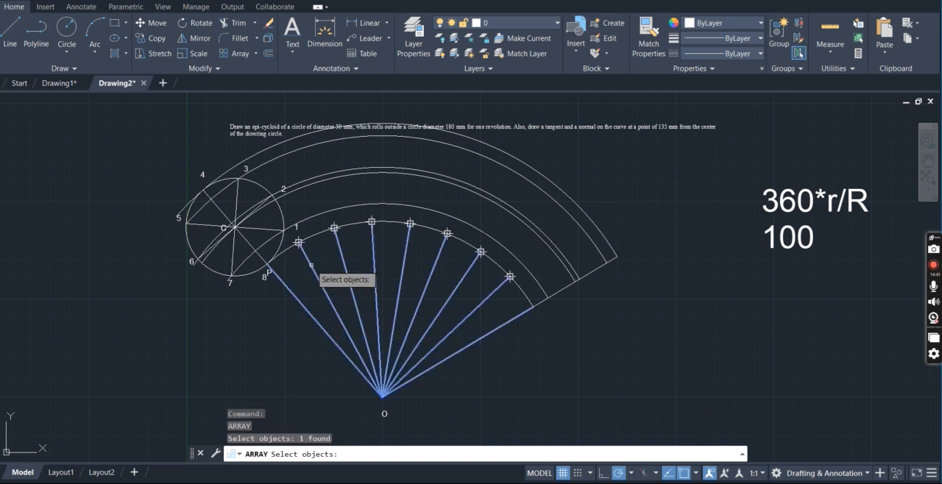
{"action": "left_click", "coordinate": [312, 265]}
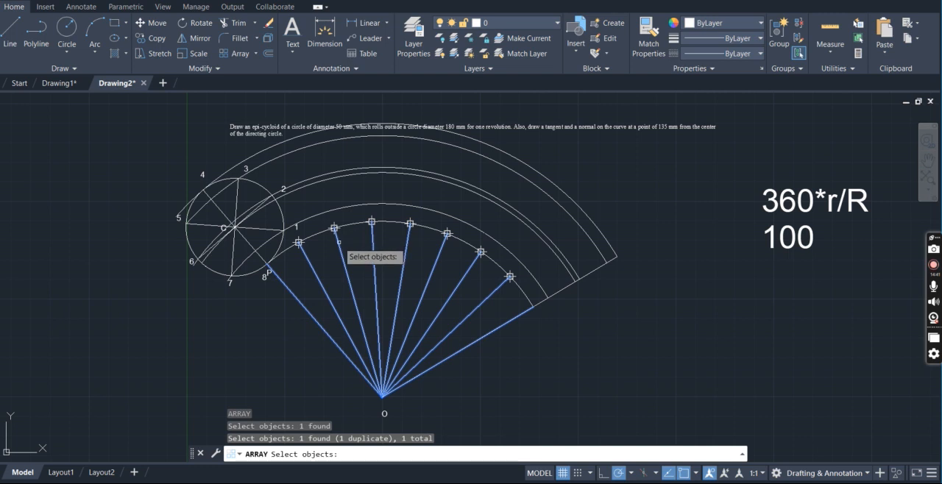
{"action": "key", "text": "Escape"}
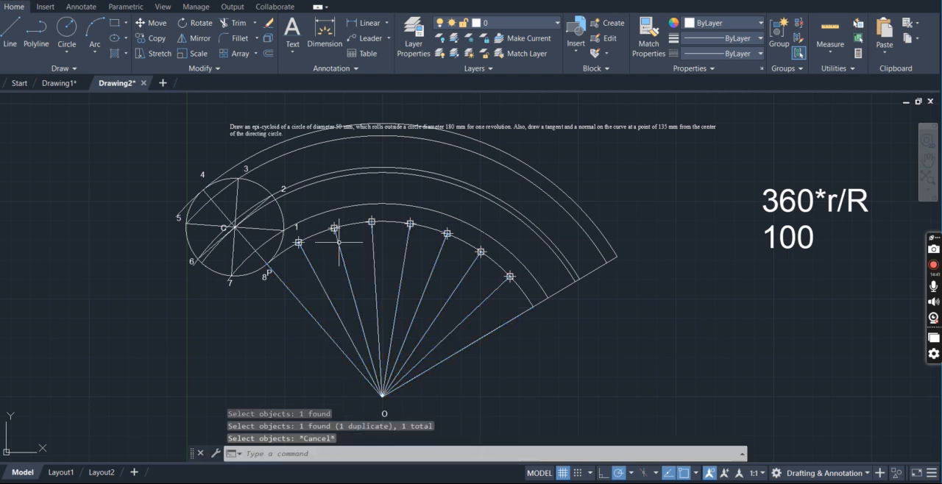
Try to extend the arrayed radial lines beyond the directing arc
{"action": "type", "text": "EX"}
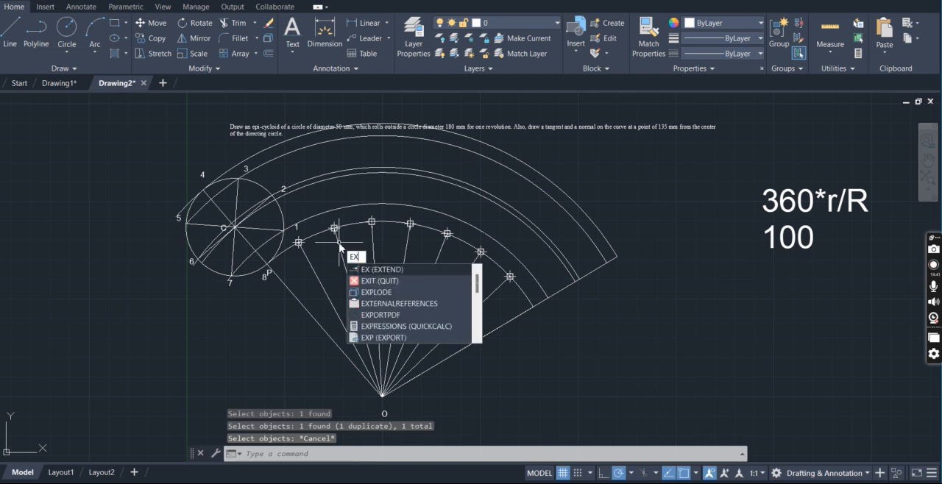
{"action": "key", "text": "Return"}
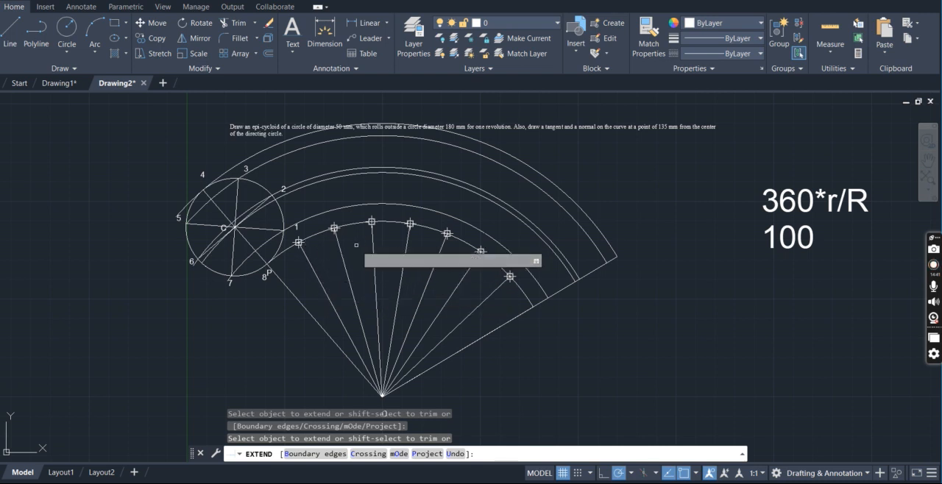
{"action": "key", "text": "Escape"}
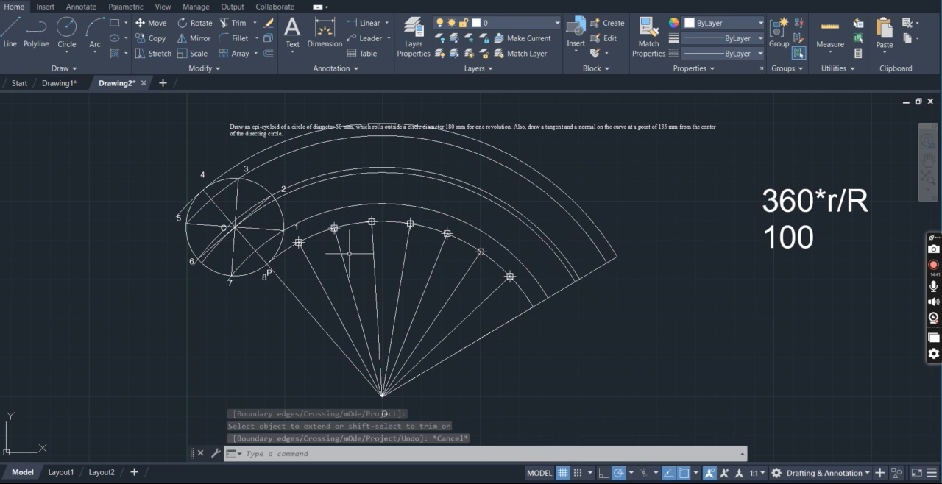
{"action": "left_click", "coordinate": [315, 270]}
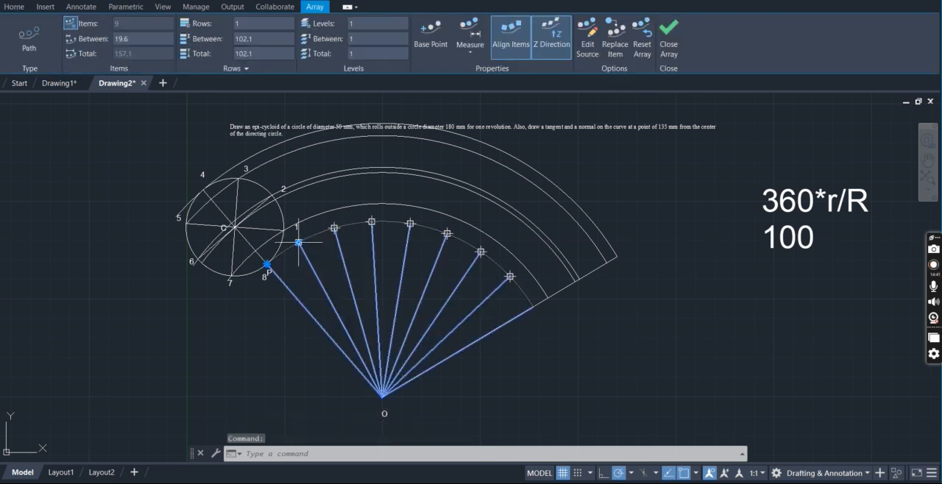
{"action": "key", "text": "Escape"}
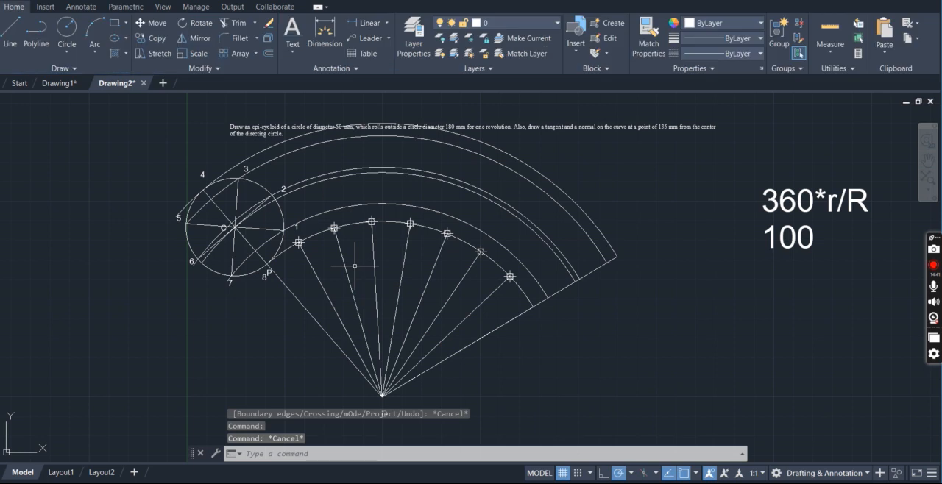
Draw lines from the first and second division points after P radially outward to the arc through center C
{"action": "key", "text": "Return"}
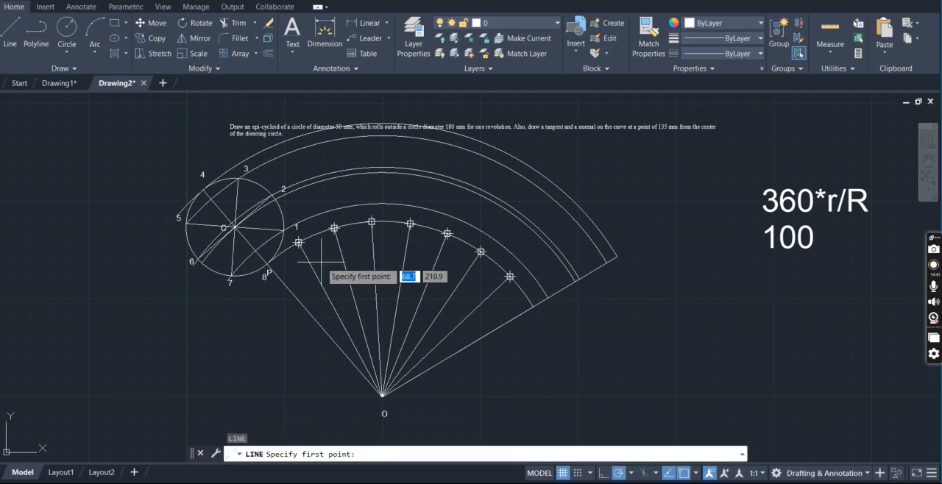
{"action": "left_click", "coordinate": [298, 242]}
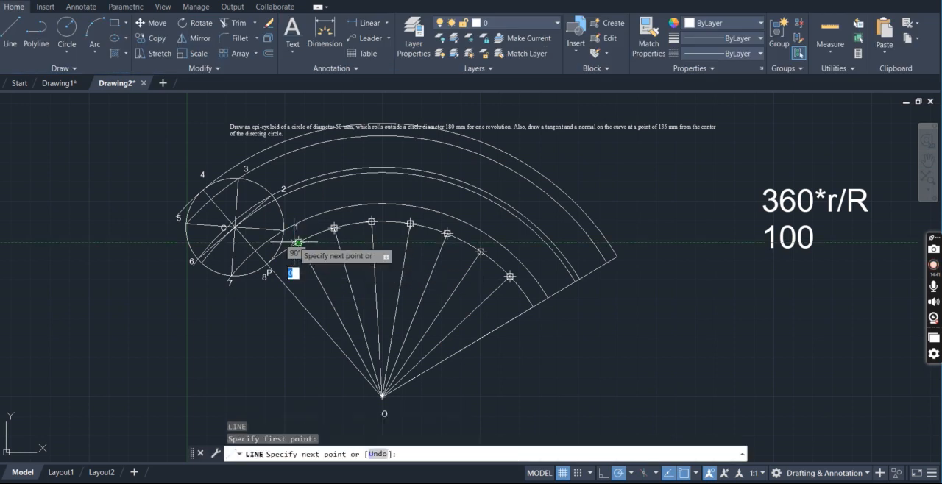
{"action": "left_click", "coordinate": [276, 200]}
{"action": "key", "text": "Escape"}
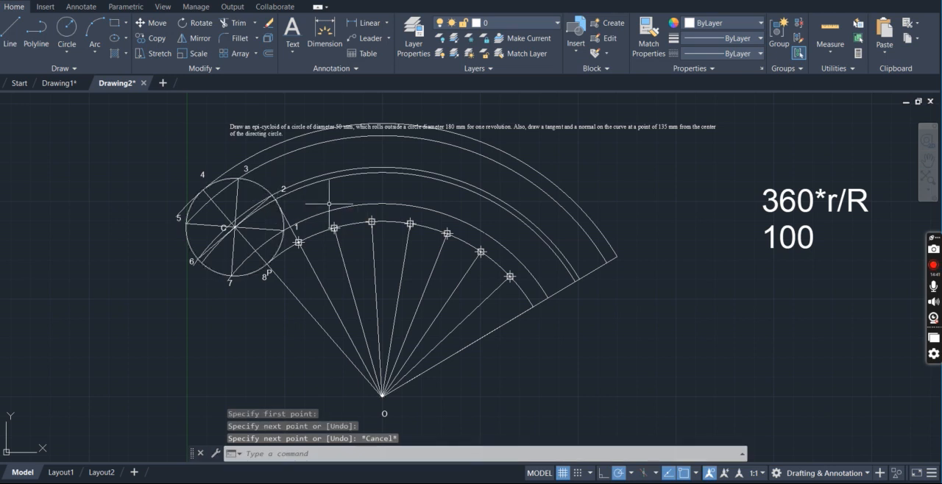
{"action": "key", "text": "Return"}
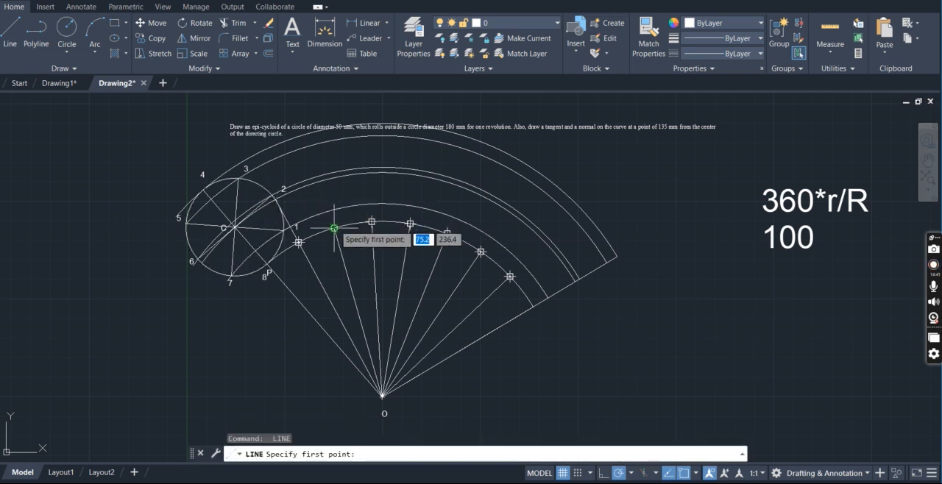
{"action": "left_click", "coordinate": [334, 228]}
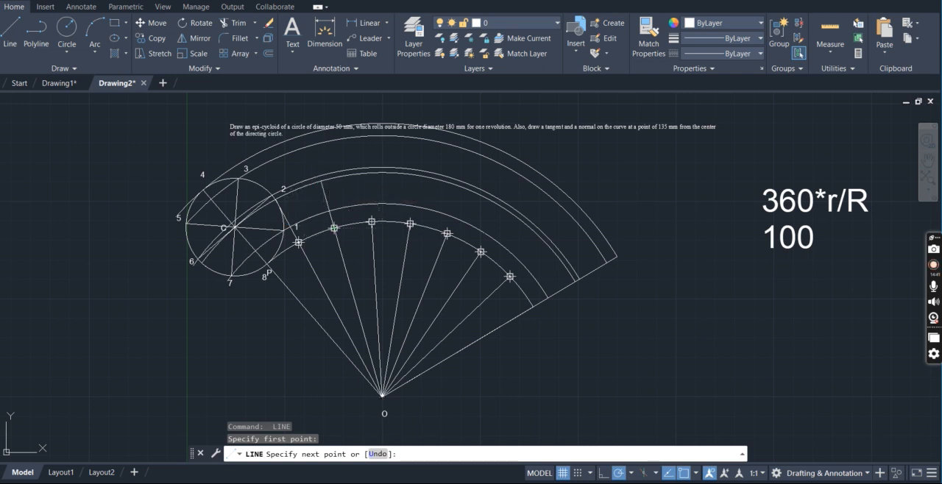
{"action": "left_click", "coordinate": [319, 179]}
{"action": "key", "text": "Escape"}
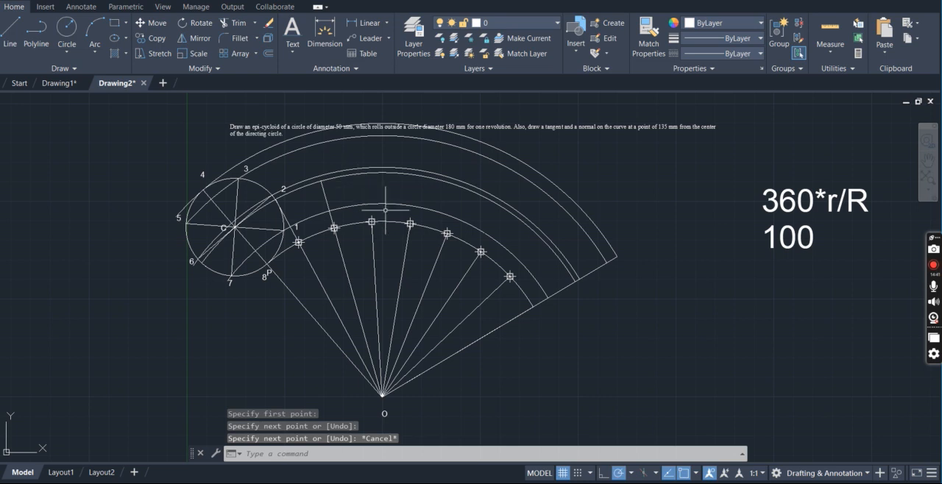
Draw 25 mm radial lines from the third and fourth division points out to the arc through center C
{"action": "key", "text": "space"}
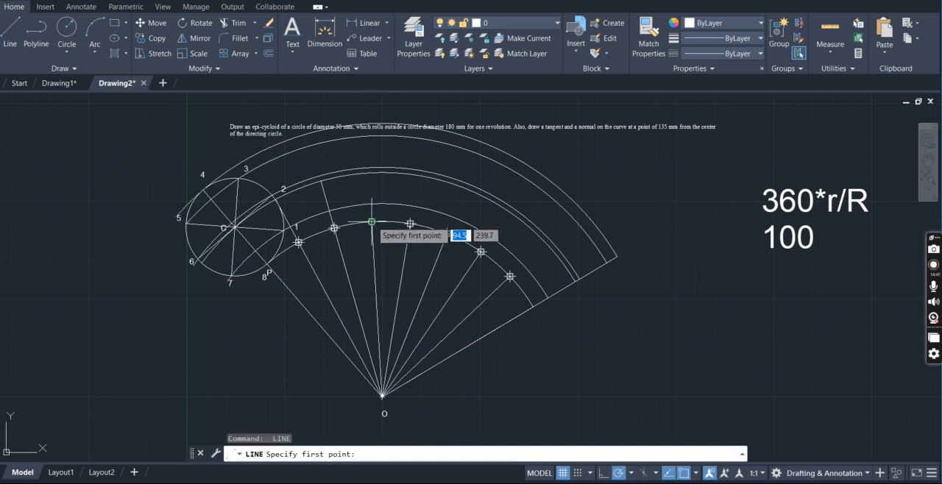
{"action": "left_click", "coordinate": [371, 222]}
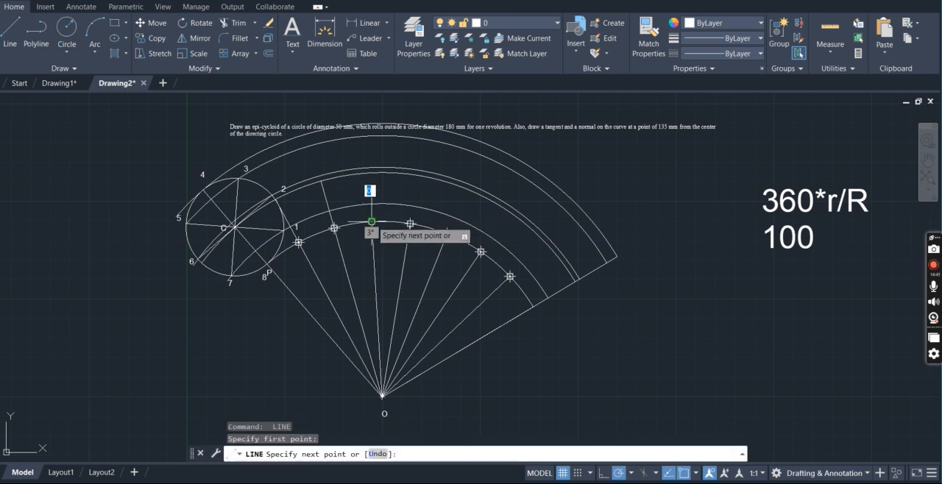
{"action": "left_click", "coordinate": [368, 173]}
{"action": "key", "text": "Escape"}
{"action": "key", "text": "Escape"}
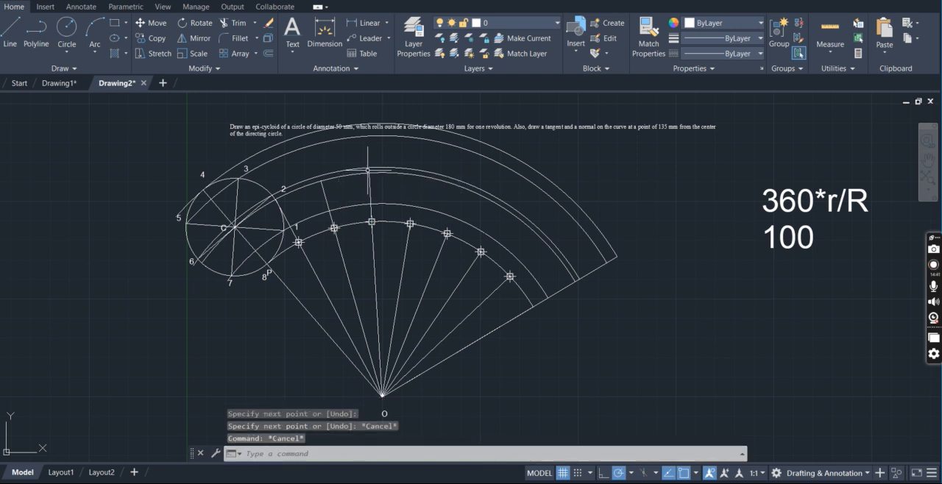
{"action": "key", "text": "Return"}
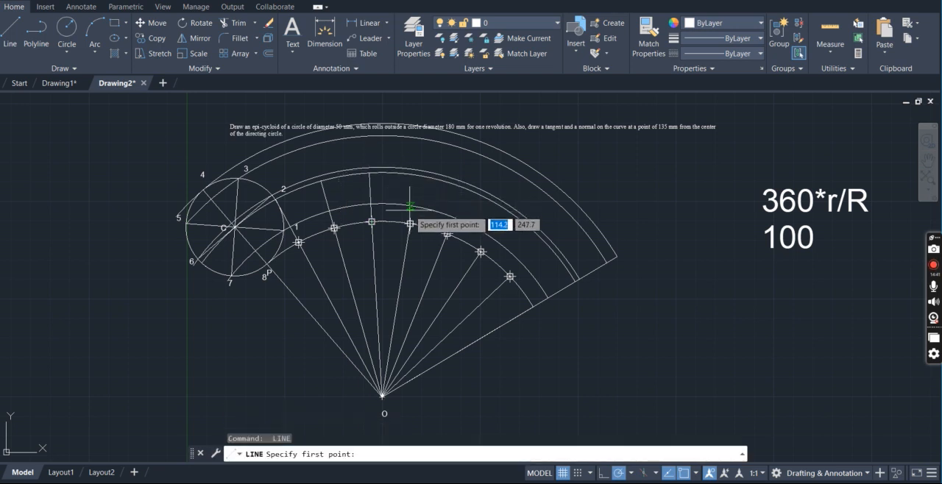
{"action": "left_click", "coordinate": [410, 223]}
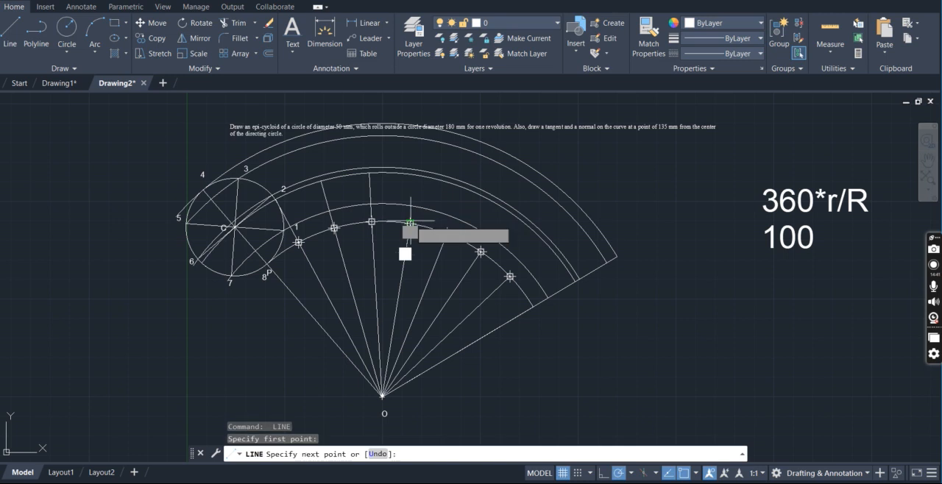
{"action": "left_click", "coordinate": [416, 175]}
{"action": "key", "text": "Escape"}
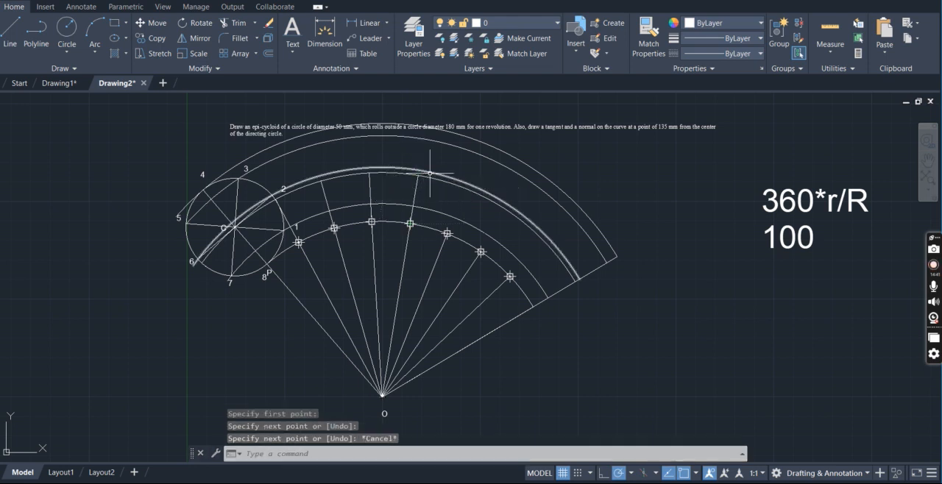
Draw radial lines from the fifth and sixth division points after P outward to the arc through center C
{"action": "key", "text": "Return"}
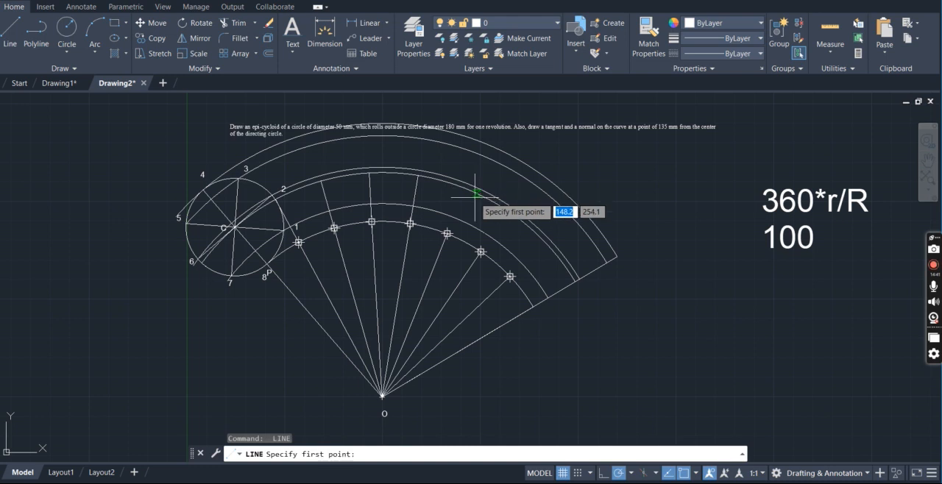
{"action": "left_click", "coordinate": [447, 233]}
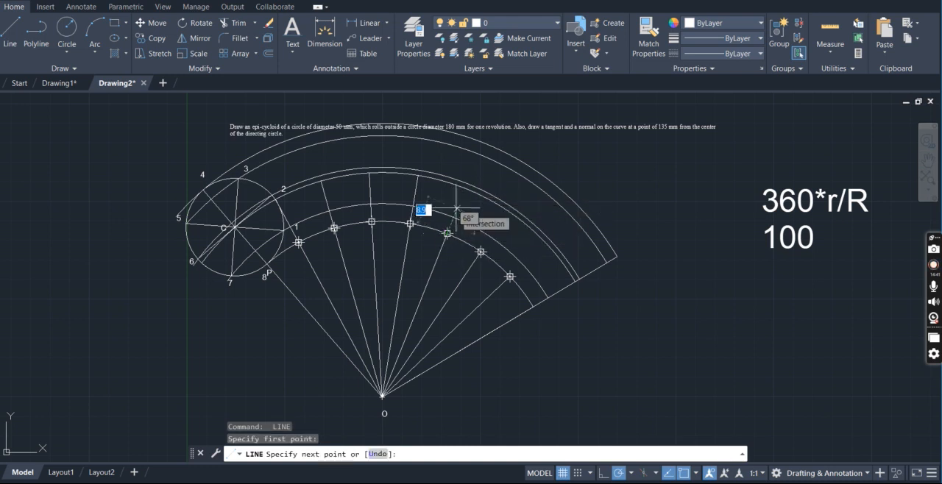
{"action": "left_click", "coordinate": [461, 199]}
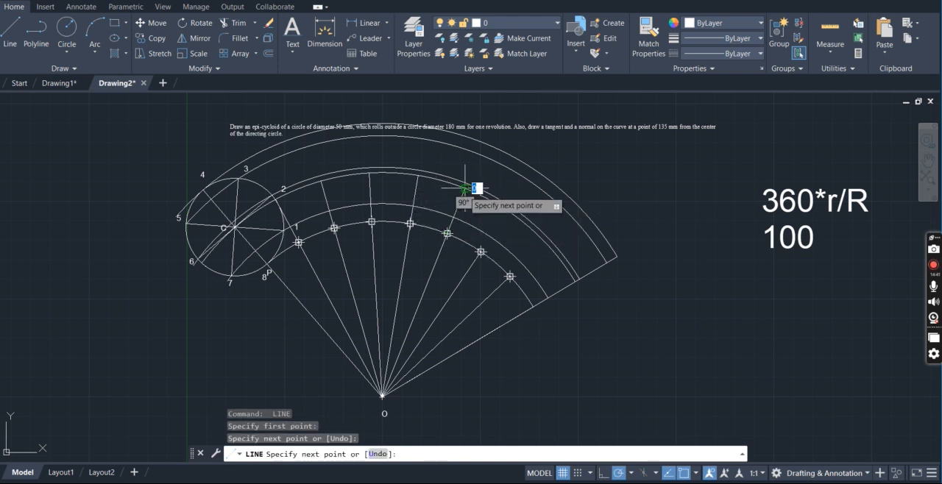
{"action": "key", "text": "Escape"}
{"action": "key", "text": "Return"}
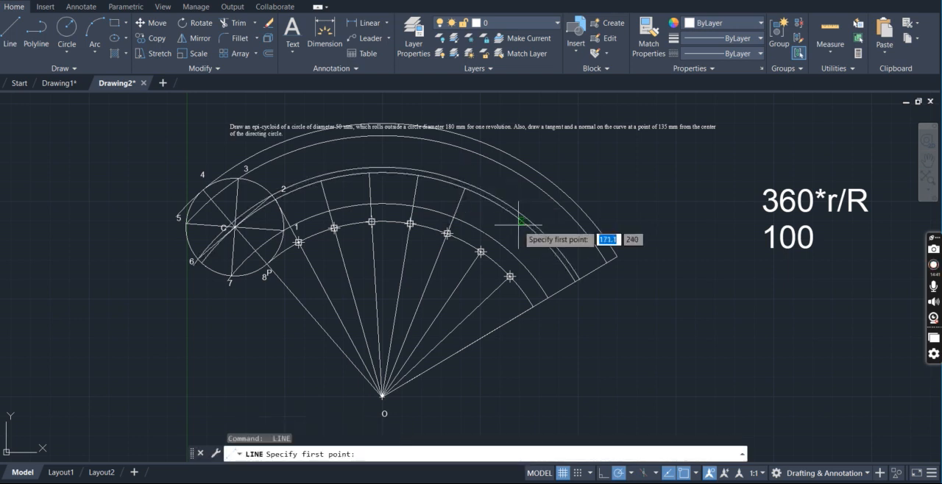
{"action": "left_click", "coordinate": [480, 251]}
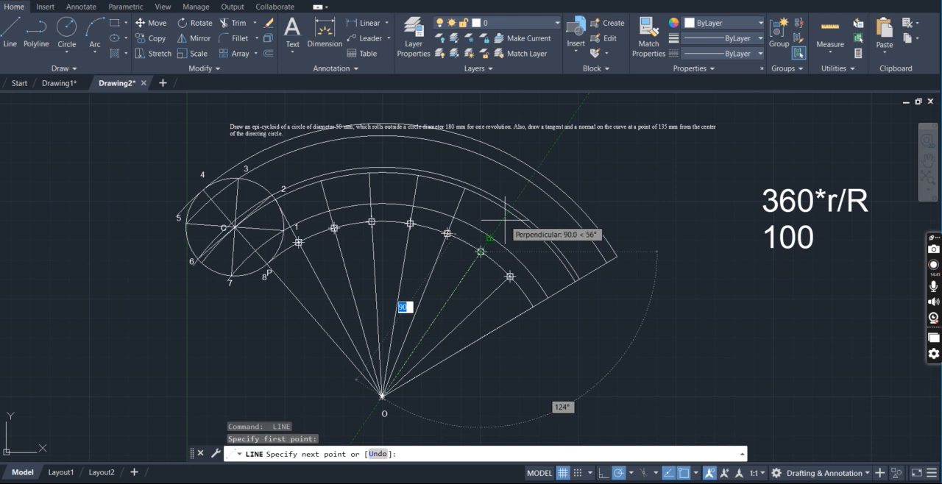
{"action": "left_click", "coordinate": [505, 220]}
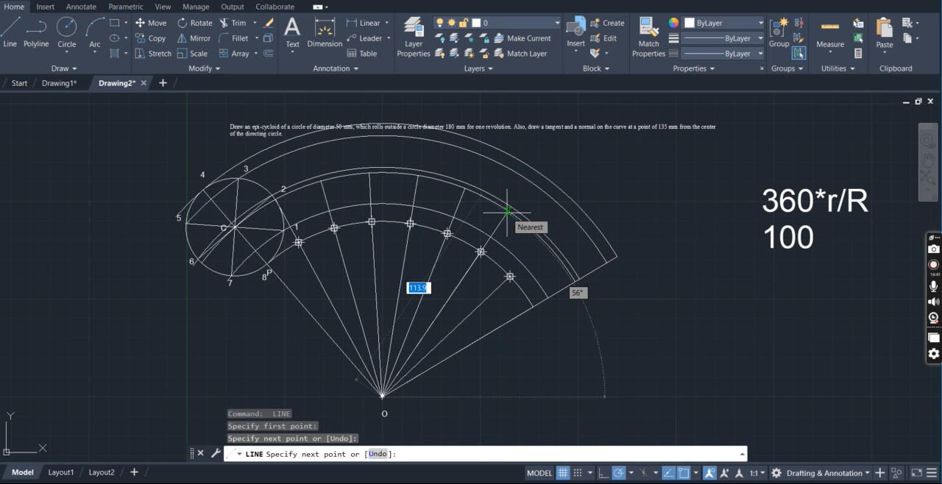
{"action": "left_click", "coordinate": [507, 211]}
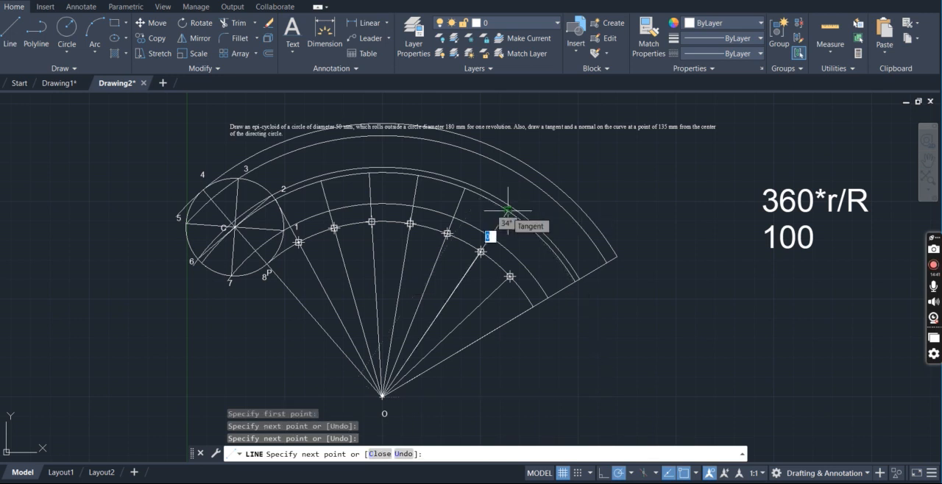
{"action": "key", "text": "Escape"}
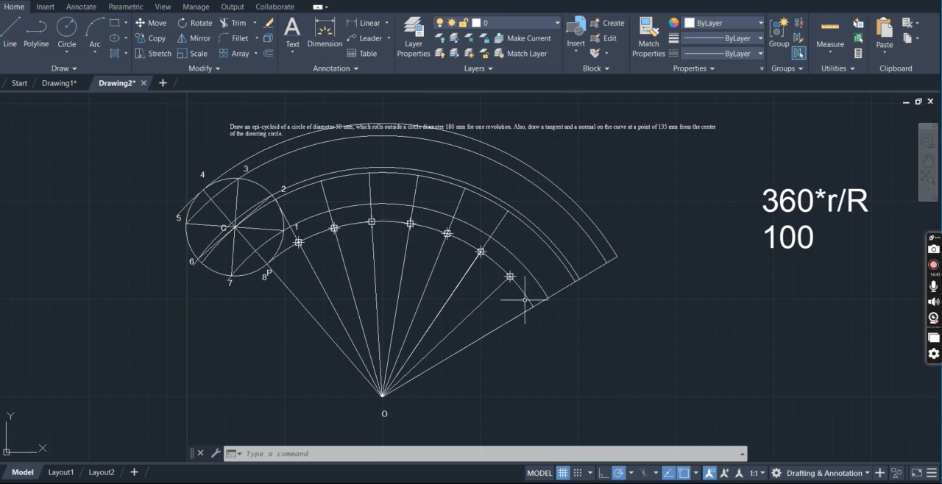
Draw a 25 mm radial line from the seventh division point out to the arc through center C
{"action": "type", "text": "l"}
{"action": "key", "text": "Return"}
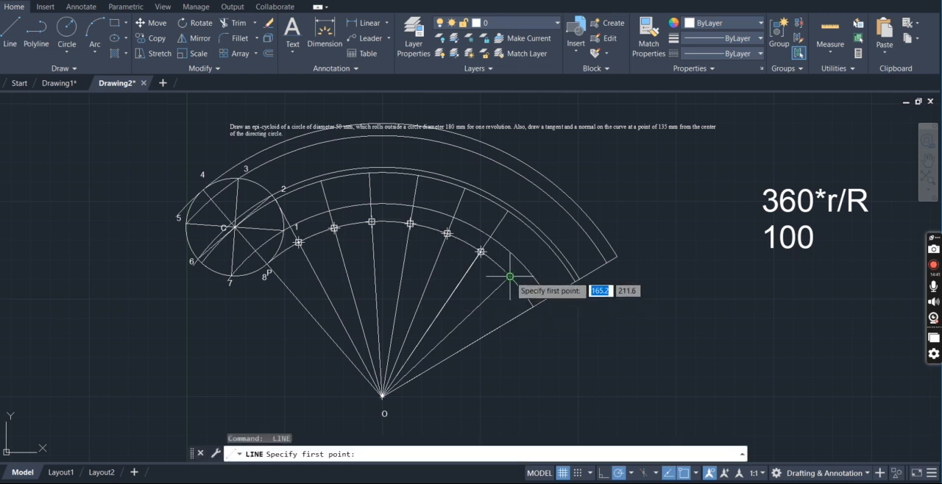
{"action": "left_click", "coordinate": [509, 277]}
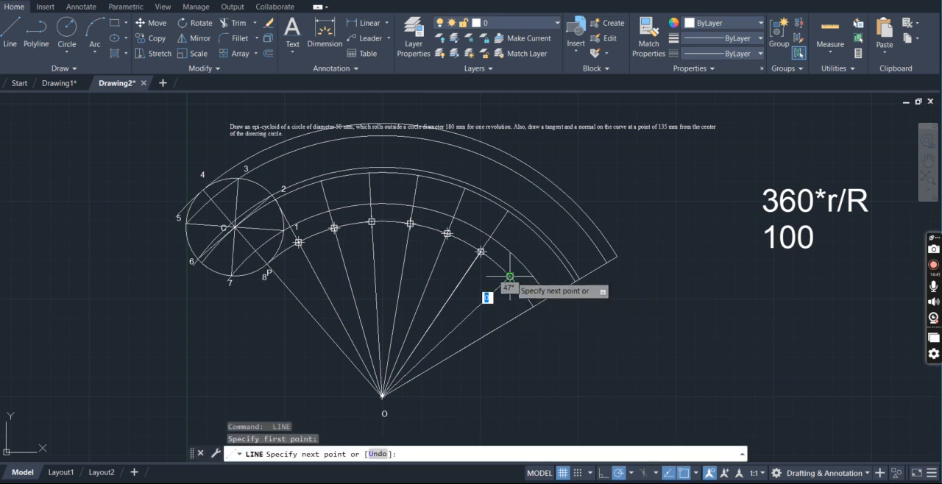
{"action": "left_click", "coordinate": [545, 244]}
{"action": "key", "text": "Escape"}
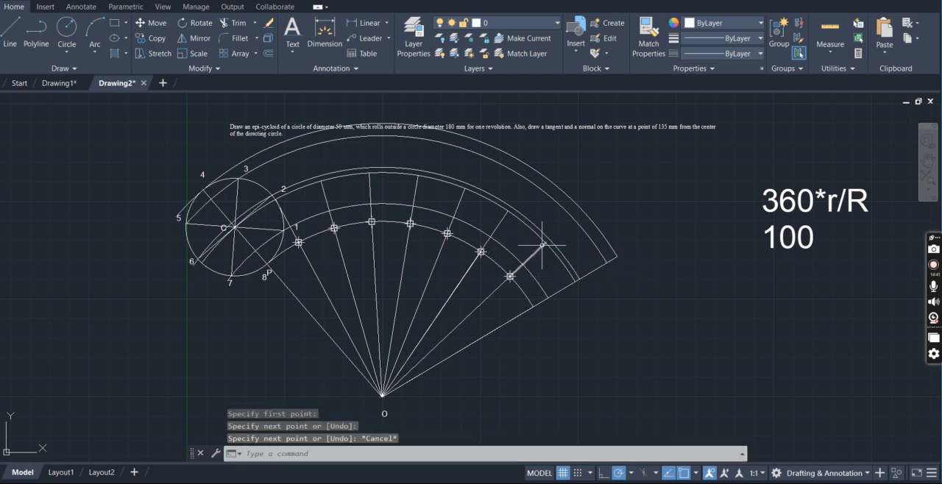
{"action": "left_click", "coordinate": [294, 54]}
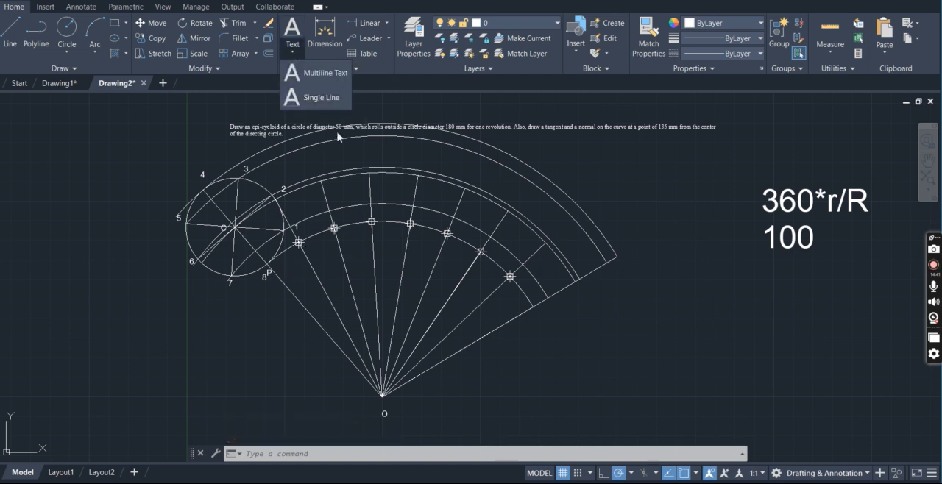
{"action": "left_click", "coordinate": [324, 98]}
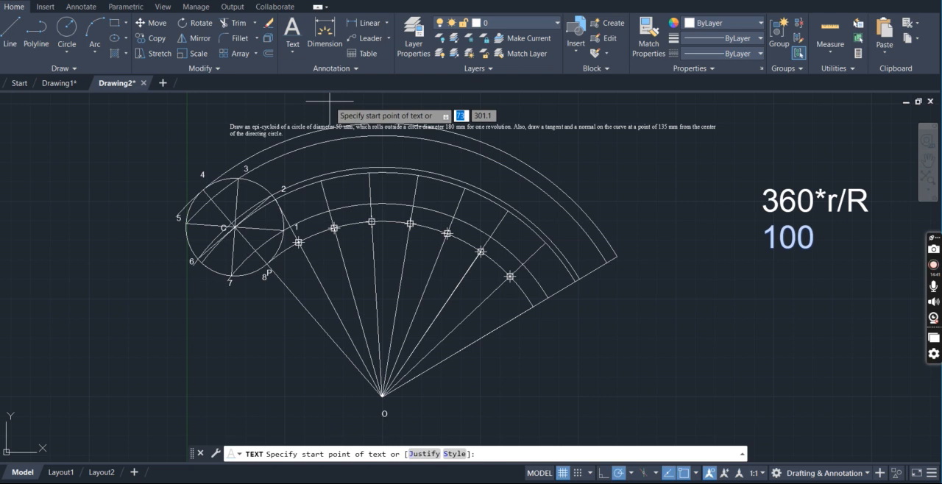
{"action": "key", "text": "Return"}
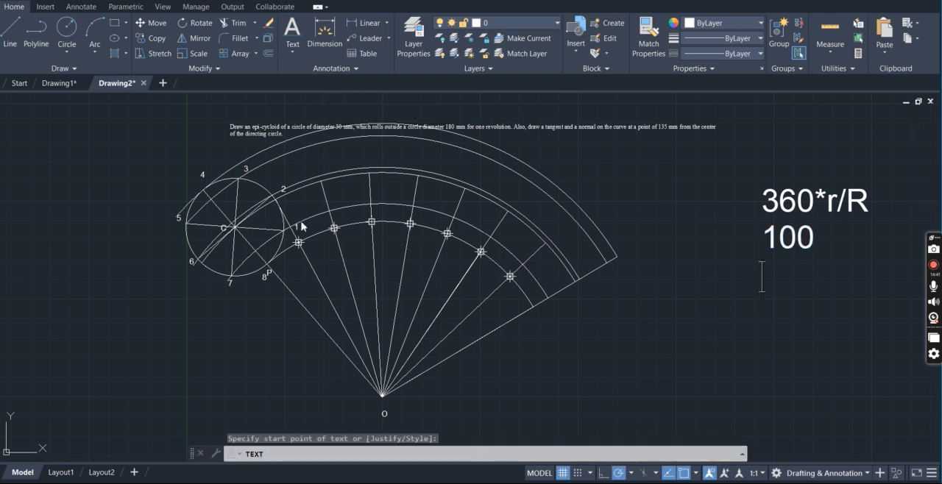
{"action": "left_click", "coordinate": [294, 262]}
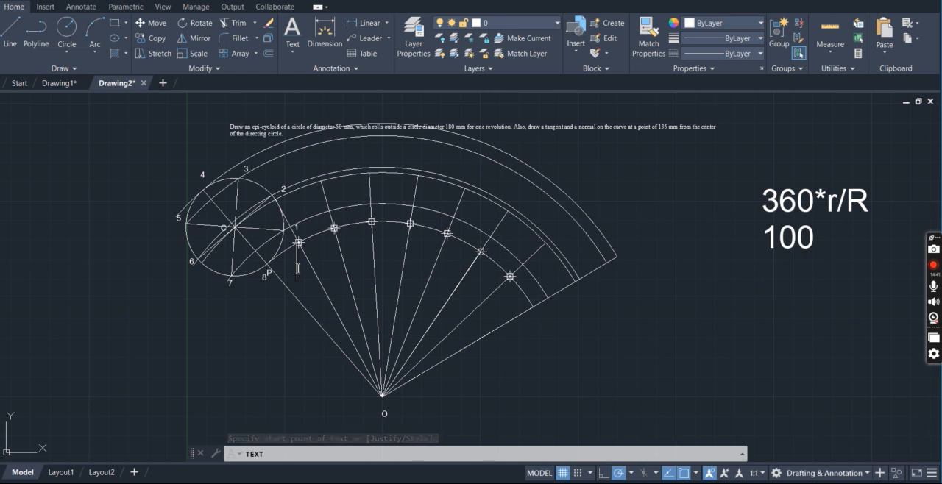
{"action": "key", "text": "Escape"}
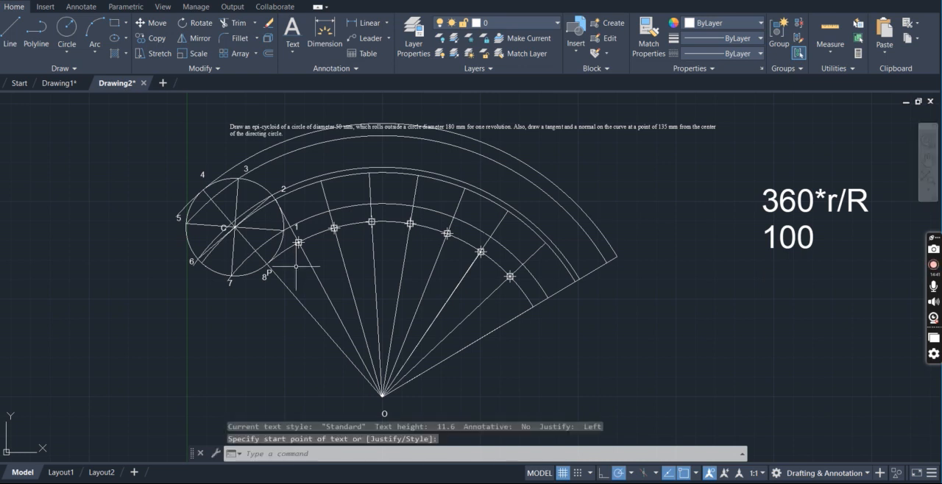
Label the first division point on the directing arc 1' with single-line text, height 3 and no rotation
{"action": "left_click", "coordinate": [291, 52]}
{"action": "left_click", "coordinate": [304, 100]}
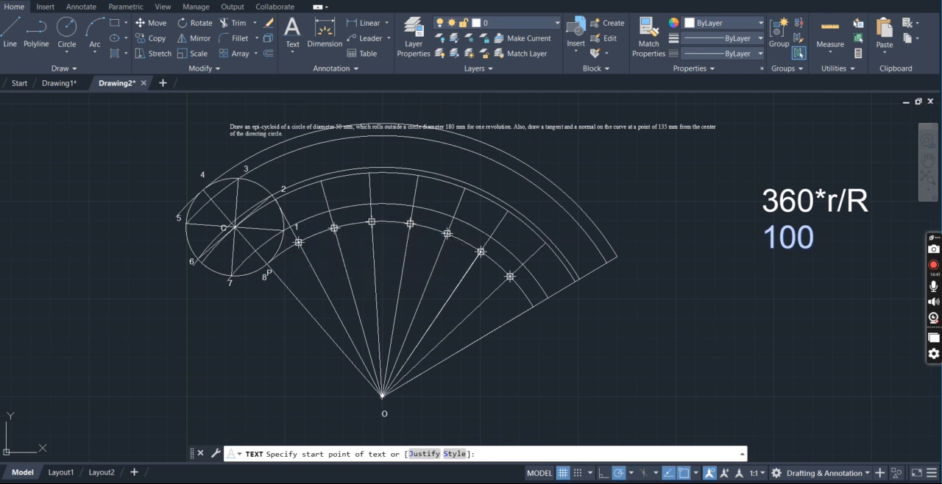
{"action": "left_click", "coordinate": [297, 267]}
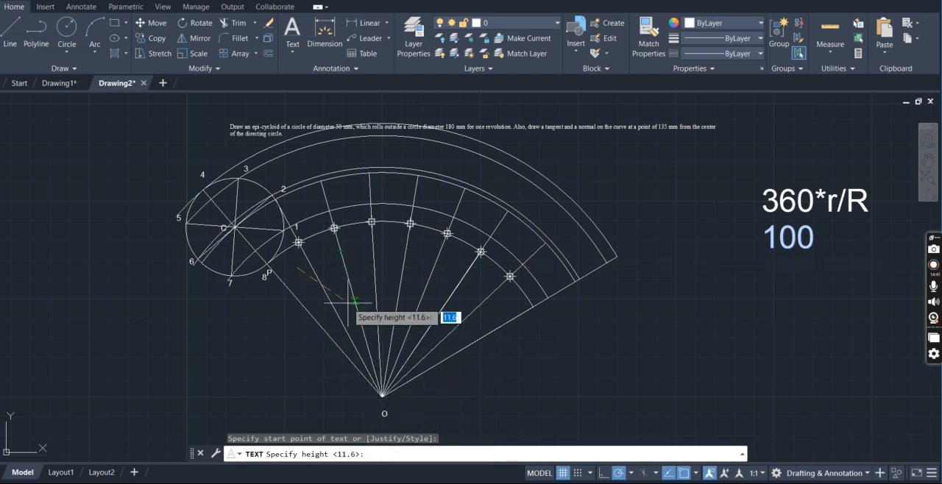
{"action": "type", "text": "3"}
{"action": "key", "text": "Return"}
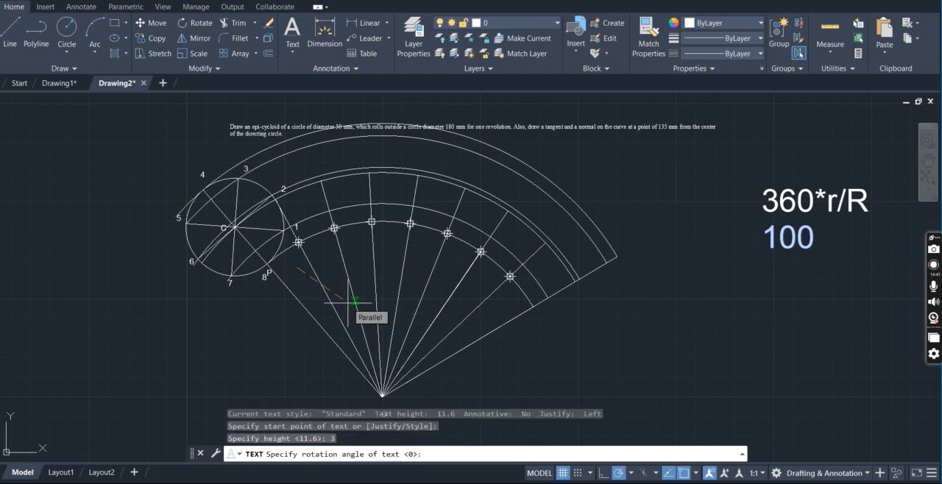
{"action": "key", "text": "Return"}
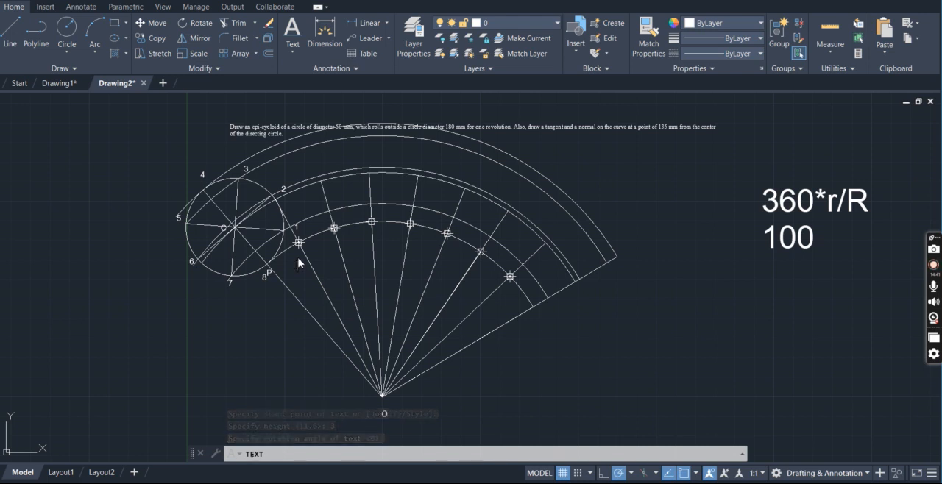
{"action": "left_click", "coordinate": [299, 263]}
{"action": "type", "text": "1'"}
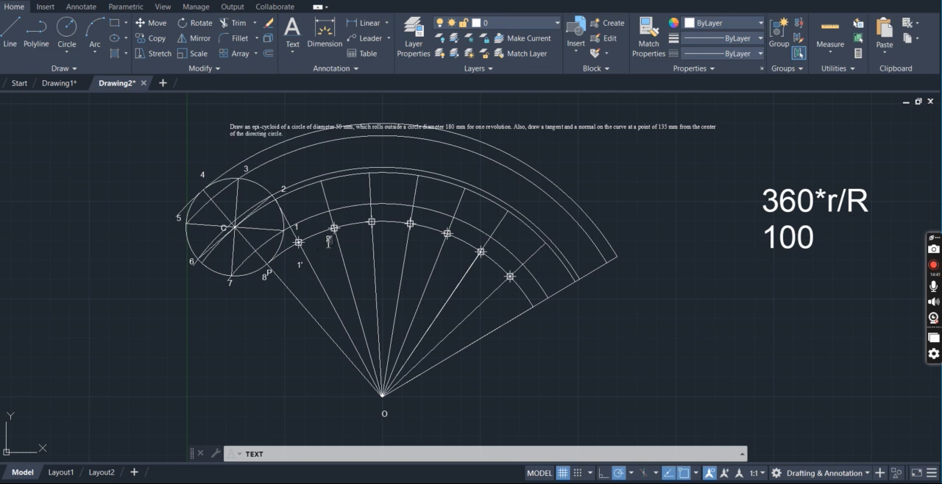
Label the remaining division points along the directing arc 2' through 8' in order
{"action": "left_click", "coordinate": [363, 233]}
{"action": "type", "text": "3'"}
{"action": "left_click", "coordinate": [497, 278]}
{"action": "type", "text": "7'"}
Label the outer ends of the radial lines on the arc through C as C1 through C8, and finish the text
{"action": "left_click", "coordinate": [330, 187]}
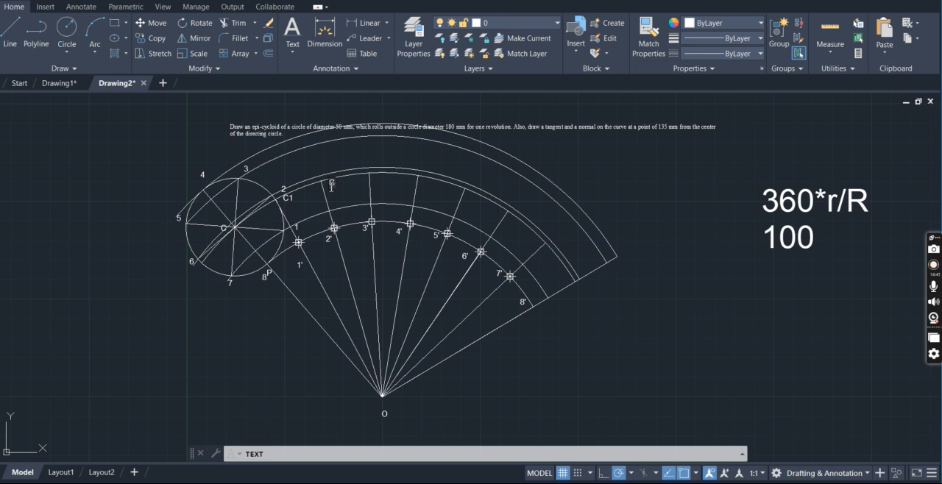
{"action": "left_click", "coordinate": [374, 184]}
{"action": "left_click", "coordinate": [426, 189]}
{"action": "type", "text": "C4"}
{"action": "left_click", "coordinate": [468, 205]}
{"action": "type", "text": "C5"}
{"action": "left_click", "coordinate": [509, 226]}
{"action": "type", "text": "C6"}
{"action": "left_click", "coordinate": [544, 260]}
{"action": "type", "text": "C"}
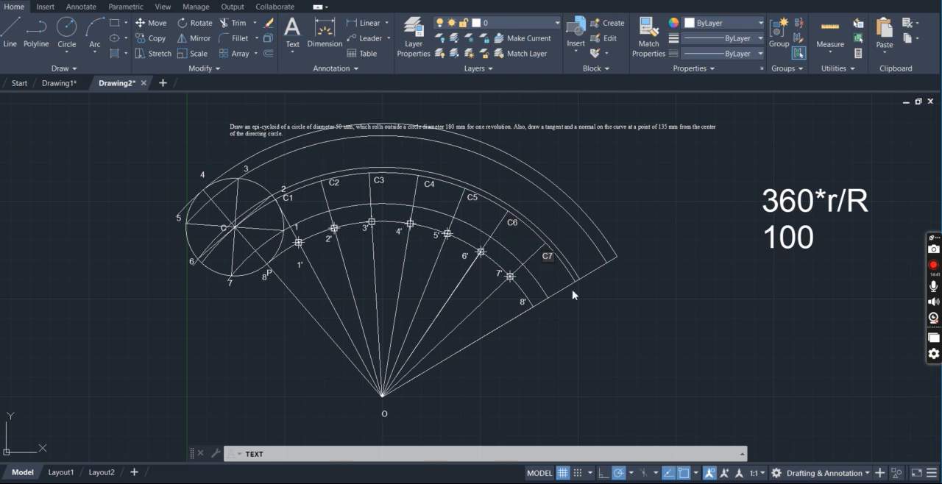
{"action": "left_click", "coordinate": [579, 291]}
{"action": "type", "text": "C8"}
{"action": "key", "text": "Return"}
{"action": "key", "text": "Return"}
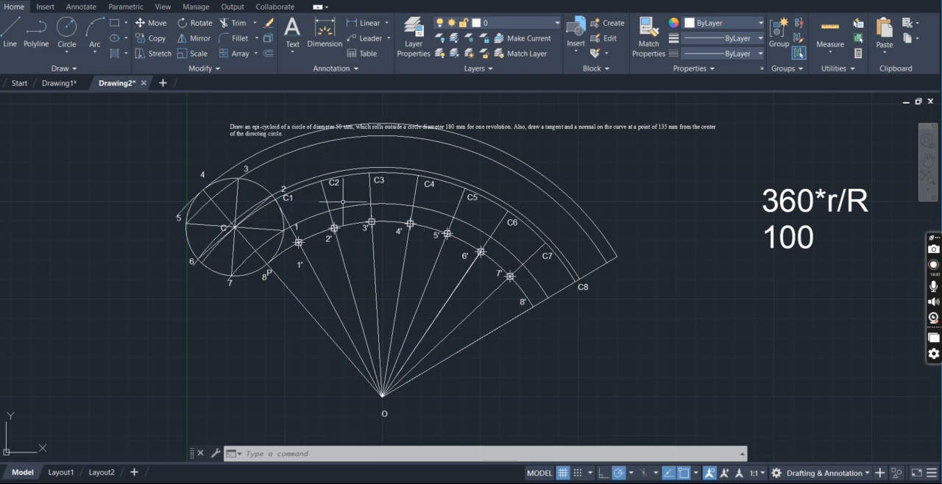
Draw a circle of radius 25 mm centered at C1
{"action": "left_click", "coordinate": [72, 33]}
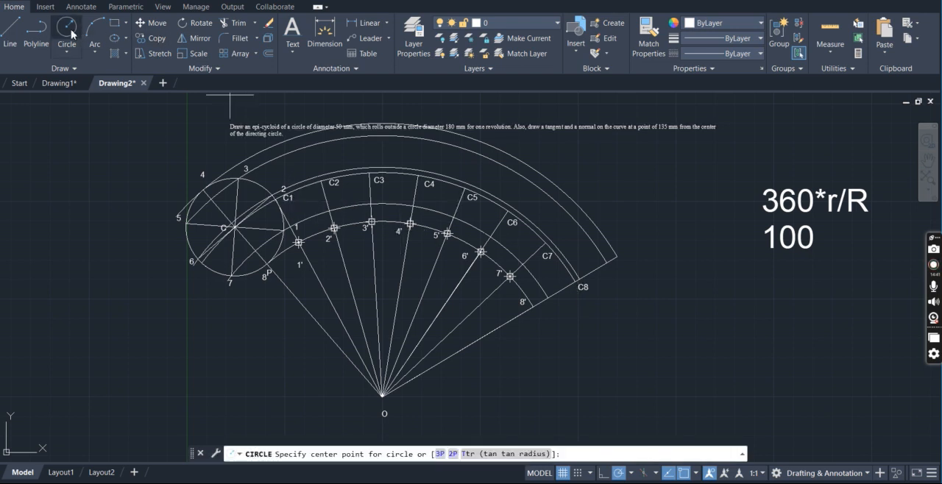
{"action": "left_click", "coordinate": [272, 197]}
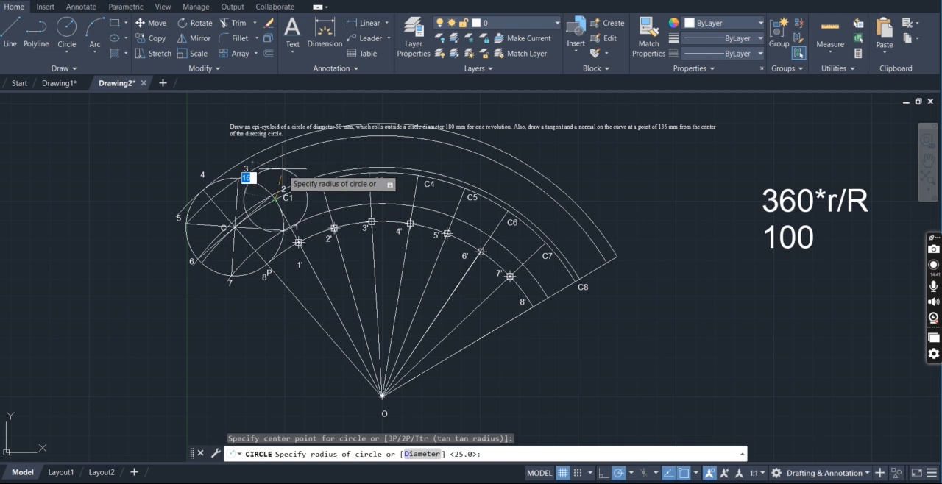
{"action": "type", "text": "25"}
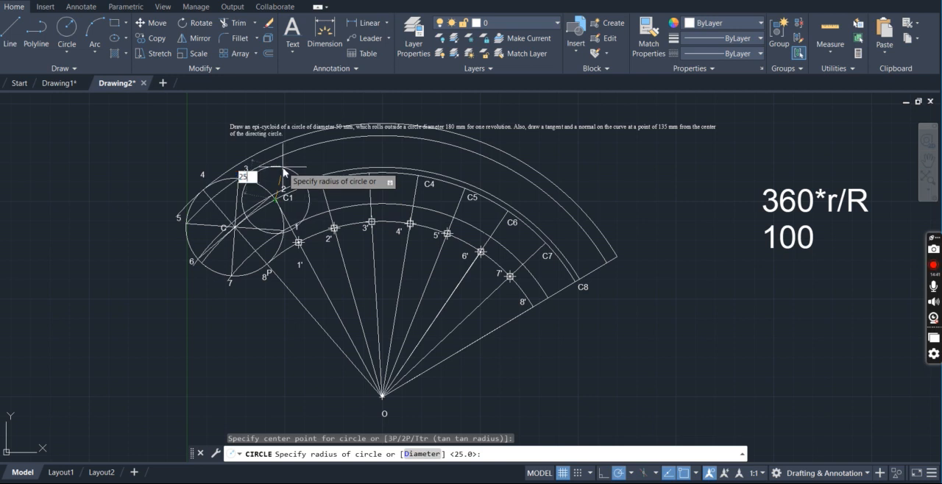
{"action": "key", "text": "Return"}
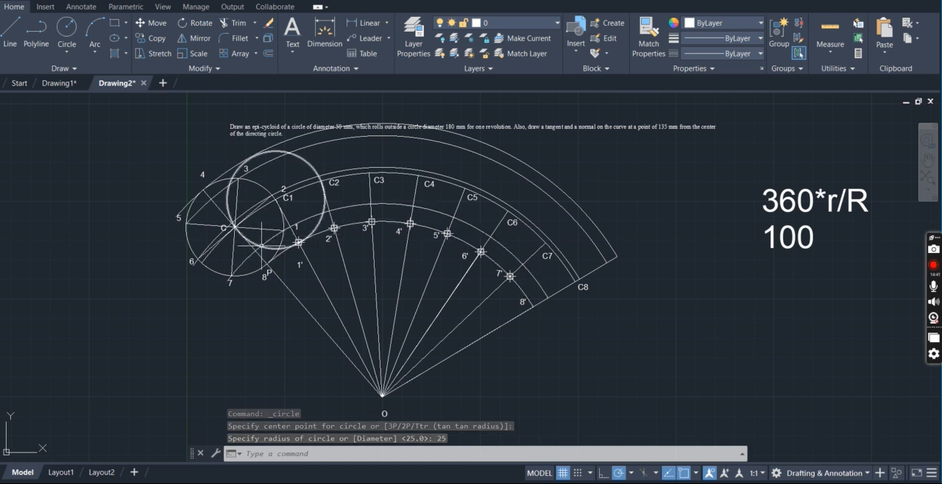
Place a point where the circle centered at C1 intersects the arc through point 1, on the side toward P
{"action": "type", "text": "PO"}
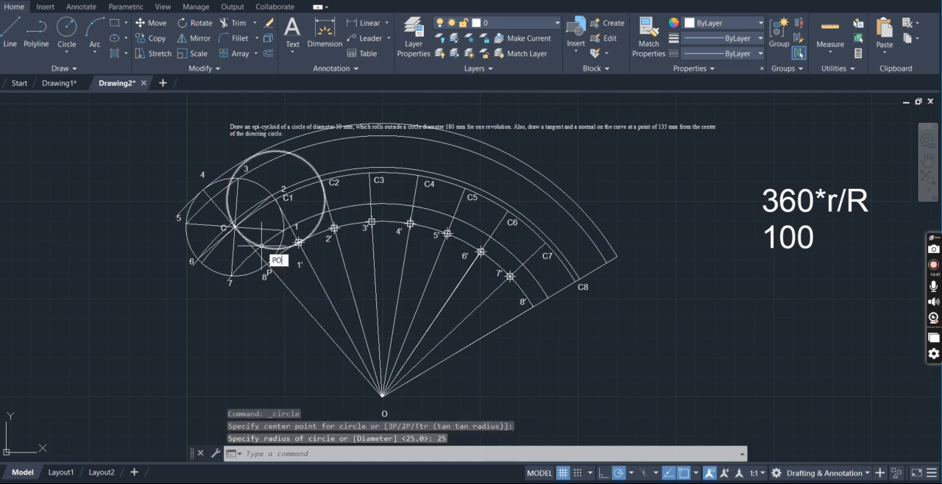
{"action": "key", "text": "Return"}
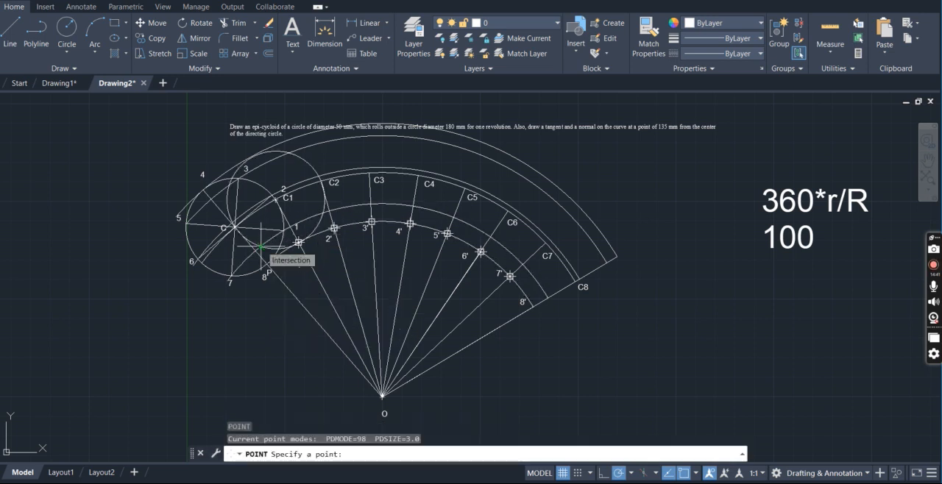
{"action": "left_click", "coordinate": [261, 247]}
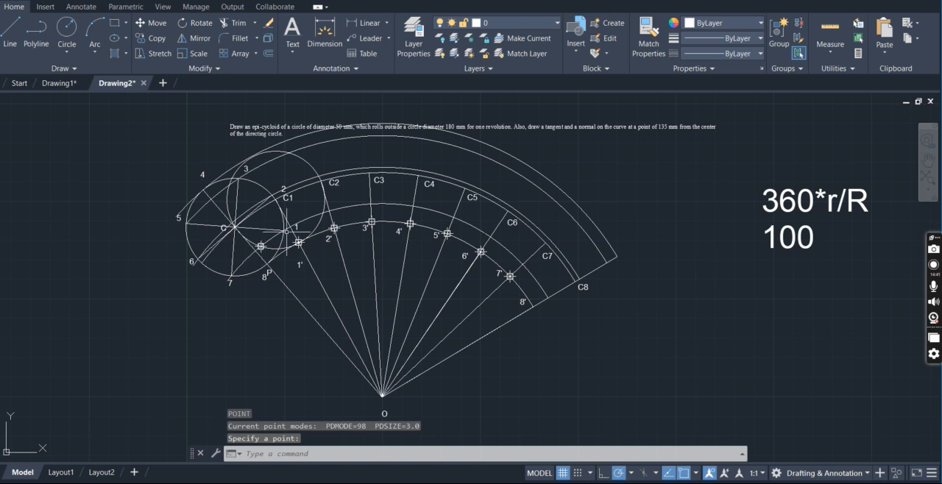
Move the 25 mm radius circle's center from C1 to C2 and place a point where it meets the arc through point 2
{"action": "left_click", "coordinate": [312, 168]}
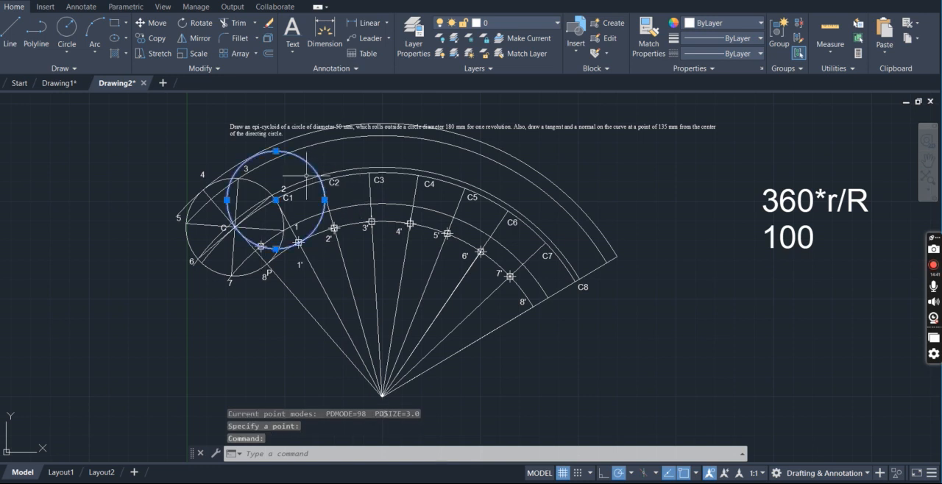
{"action": "left_click", "coordinate": [275, 199]}
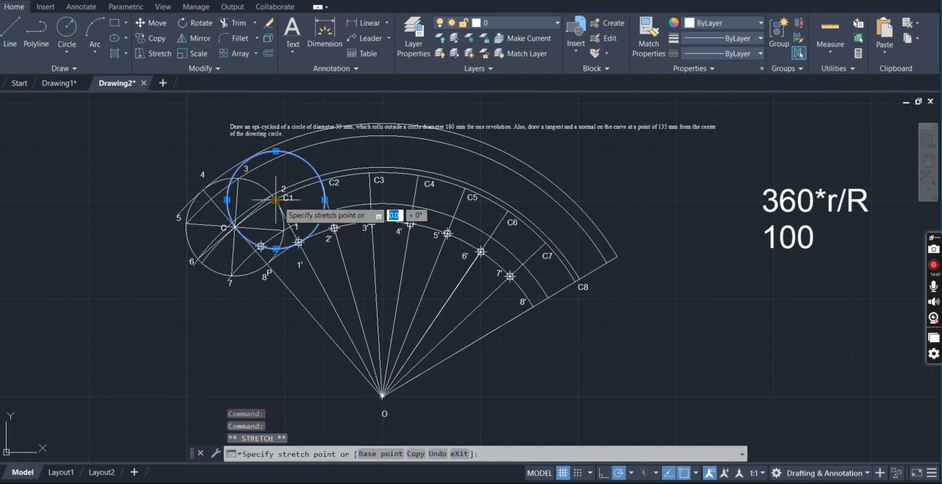
{"action": "left_click", "coordinate": [321, 181]}
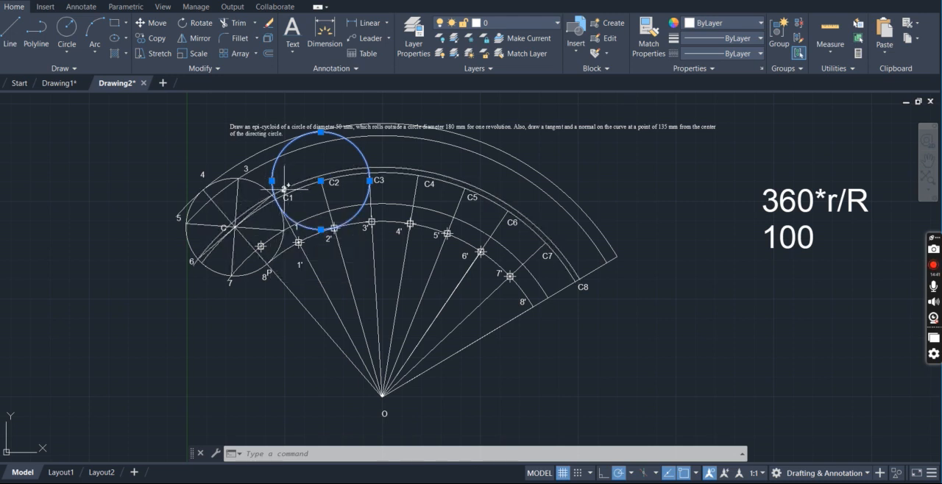
{"action": "type", "text": "point"}
{"action": "key", "text": "Return"}
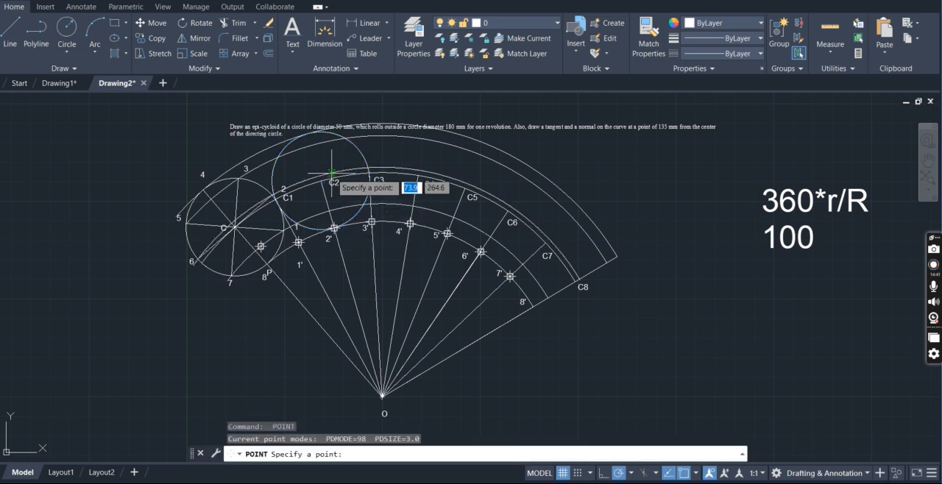
{"action": "left_click", "coordinate": [273, 194]}
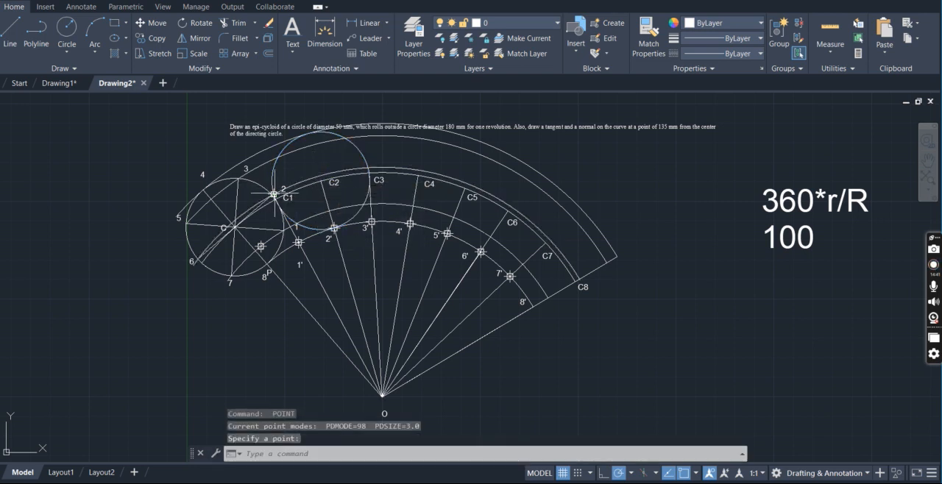
Move the rolling circle's center to C3 and place a point where it meets the arc through point 3, on the side toward P
{"action": "left_click", "coordinate": [363, 154]}
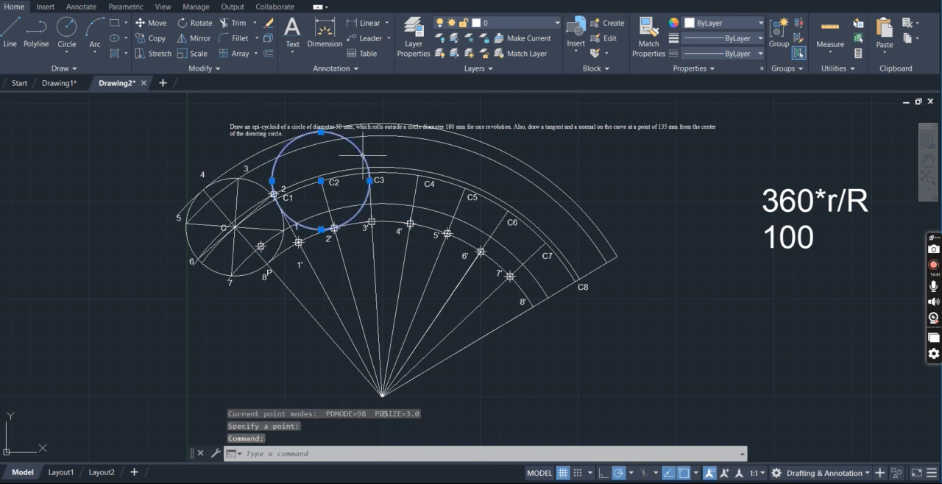
{"action": "left_click", "coordinate": [321, 180]}
{"action": "left_click", "coordinate": [369, 173]}
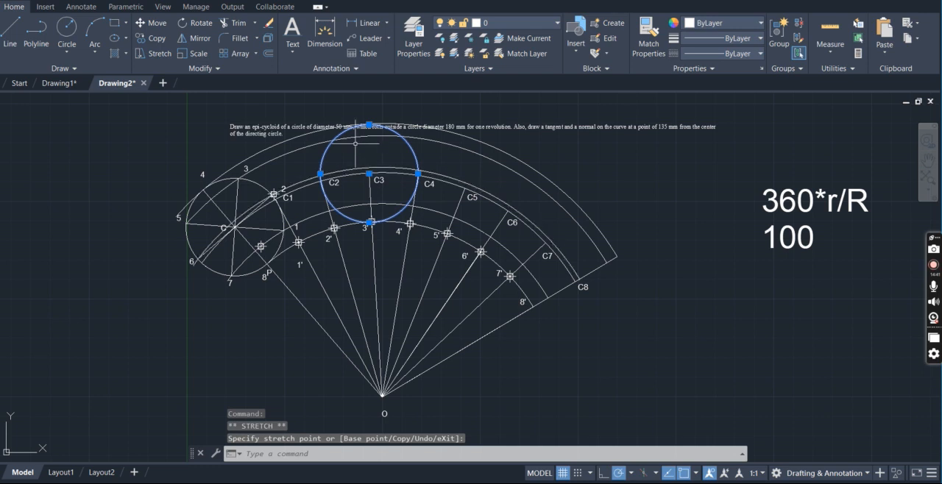
{"action": "key", "text": "Return"}
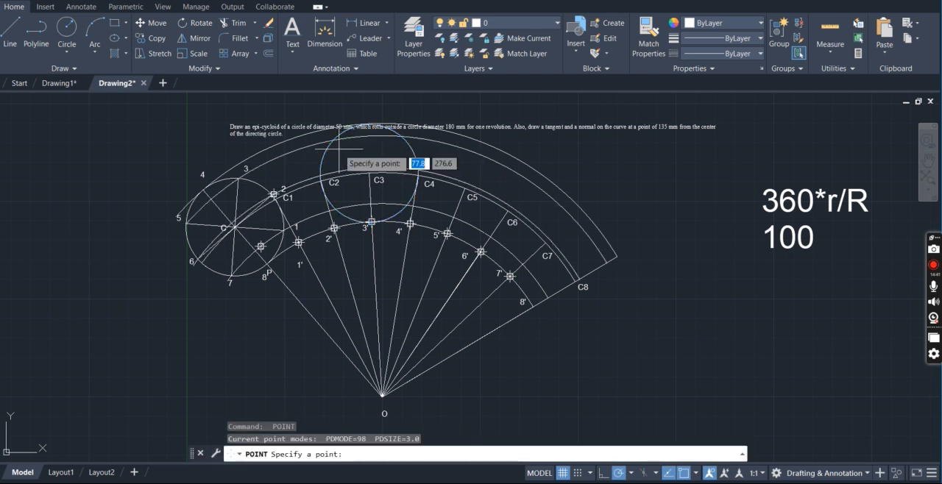
{"action": "left_click", "coordinate": [333, 140]}
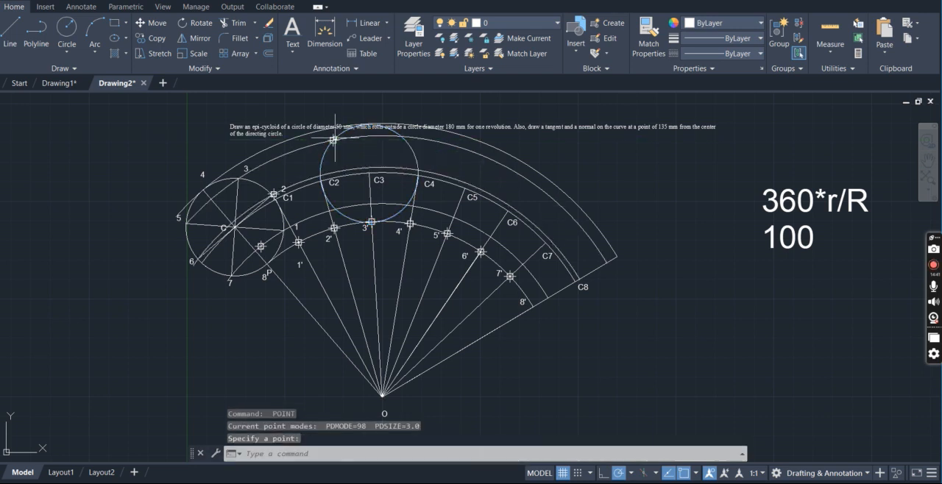
Move the rolling circle's center to C4 and place a point where it touches the outermost arc, through point 4
{"action": "left_click", "coordinate": [416, 153]}
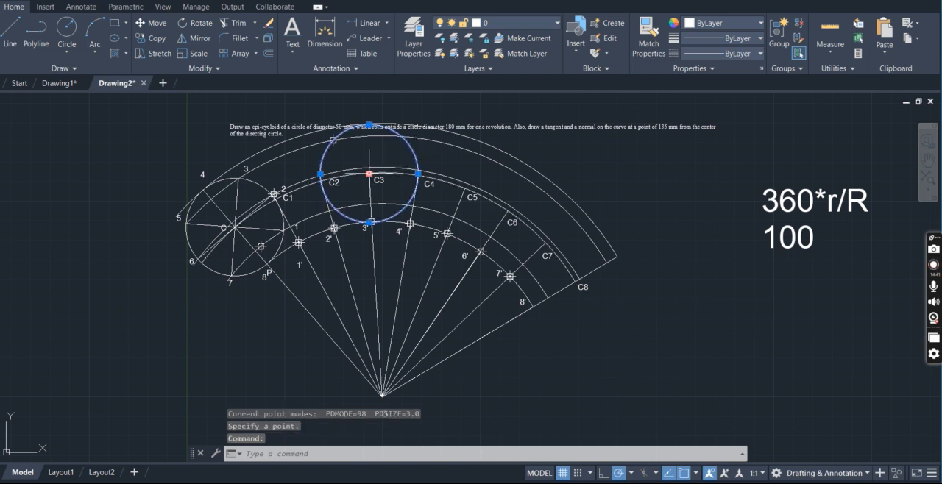
{"action": "right_click", "coordinate": [369, 174]}
{"action": "left_click", "coordinate": [369, 174]}
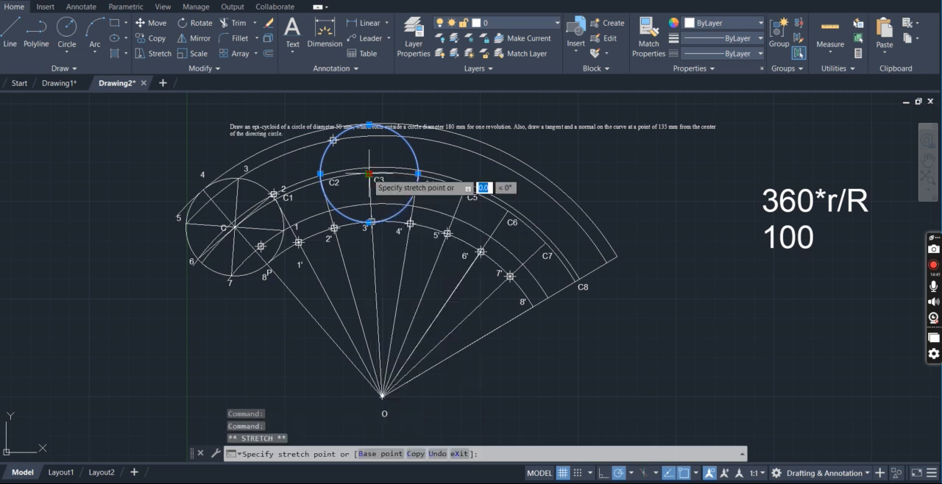
{"action": "left_click", "coordinate": [419, 174]}
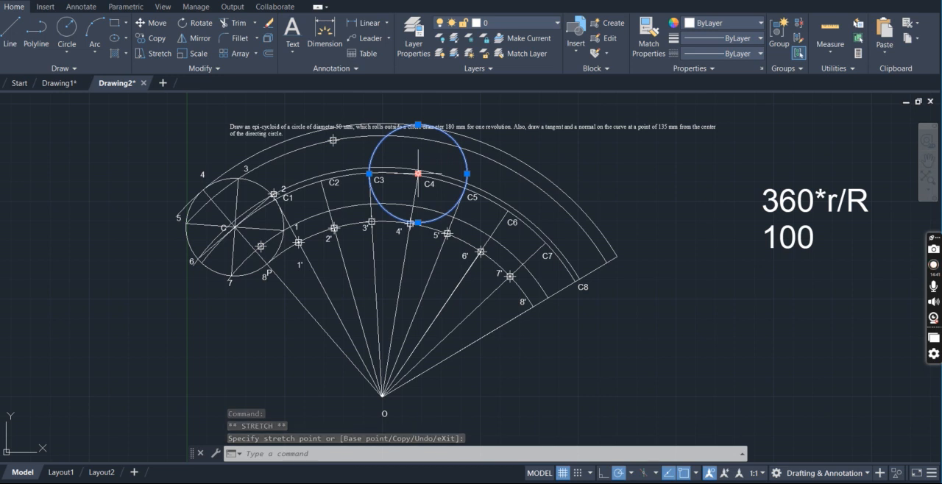
{"action": "key", "text": "Return"}
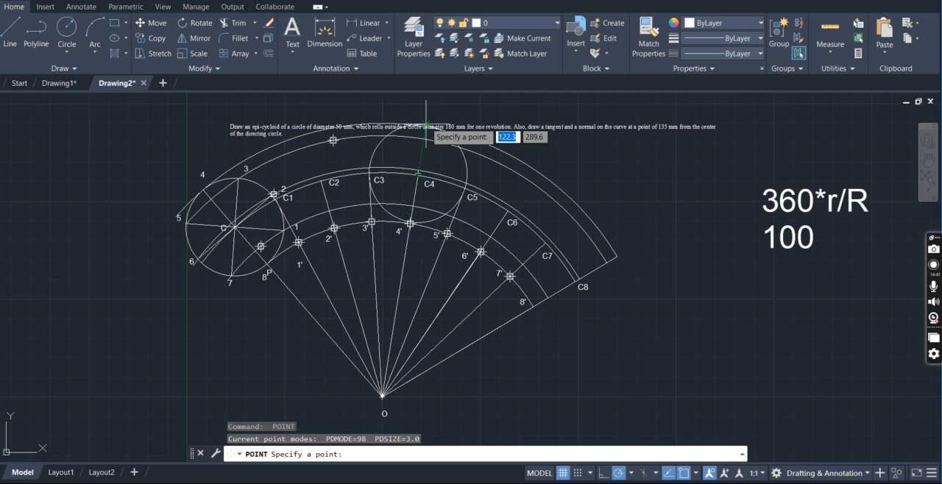
{"action": "left_click", "coordinate": [426, 123]}
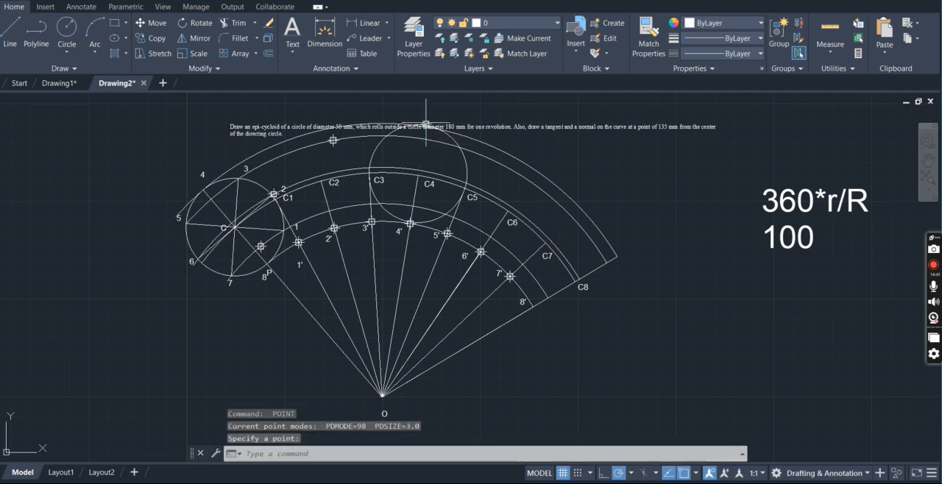
Move the rolling circle's center to C5 and place a point where it meets the arc through point 5, on the side away from P
{"action": "key", "text": "Return"}
{"action": "left_click", "coordinate": [466, 172]}
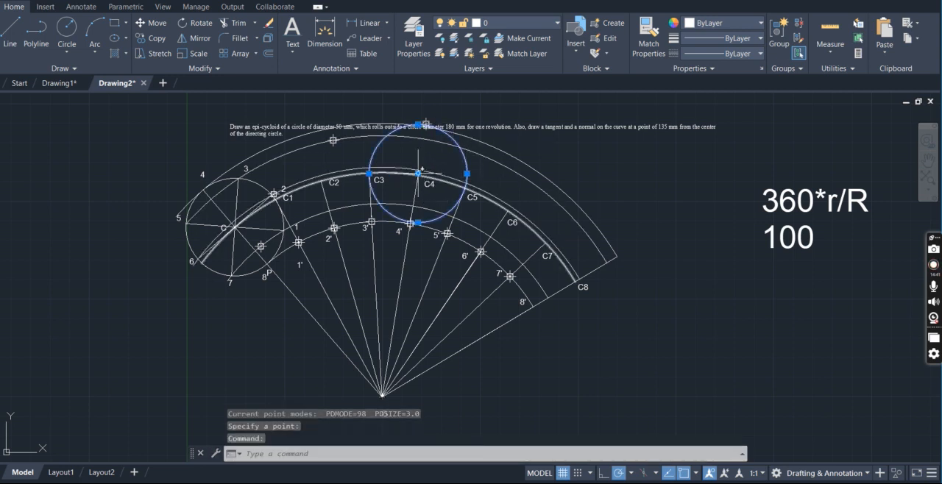
{"action": "left_click", "coordinate": [418, 174]}
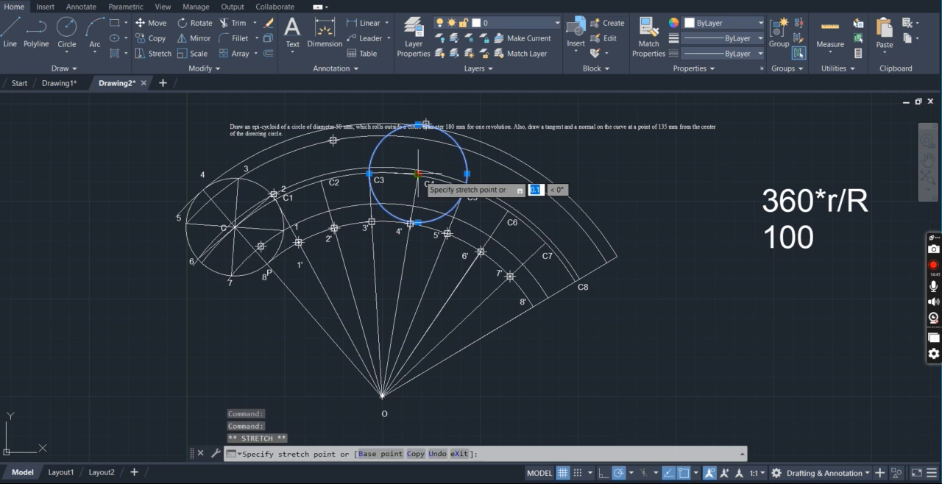
{"action": "left_click", "coordinate": [465, 189]}
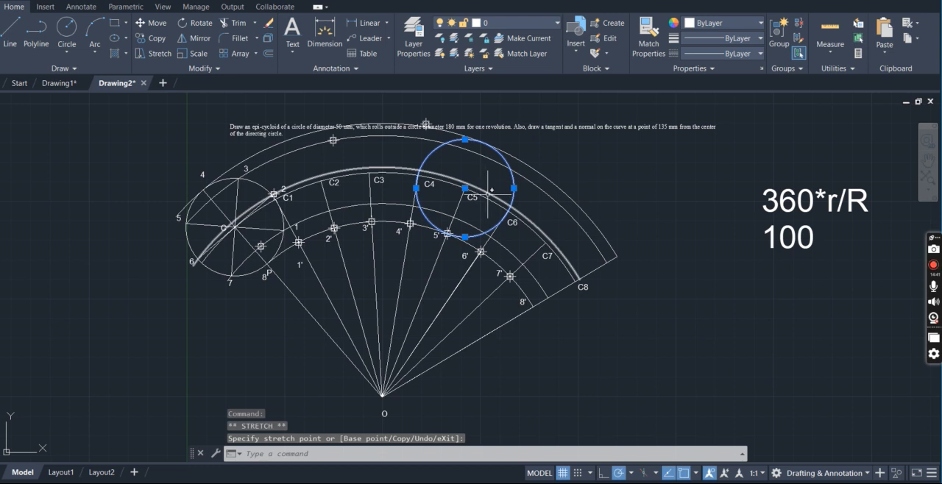
{"action": "key", "text": "Escape"}
{"action": "key", "text": "Return"}
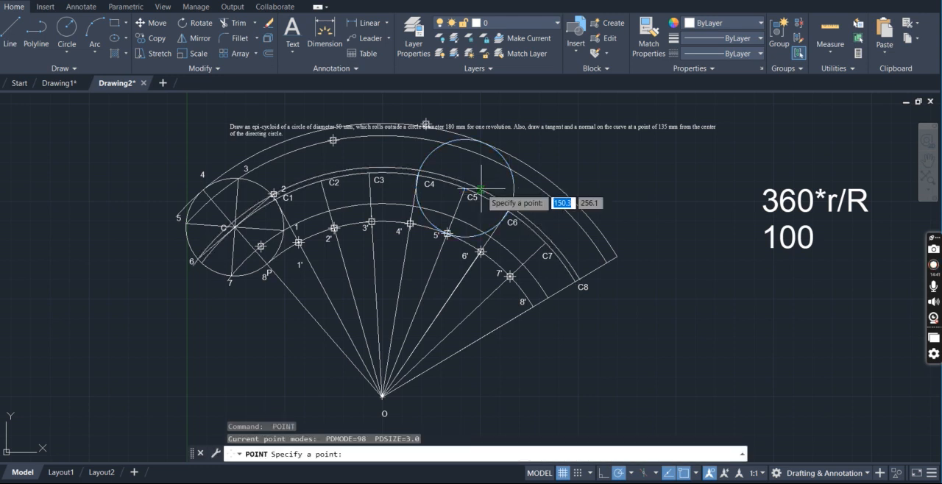
{"action": "left_click", "coordinate": [510, 170]}
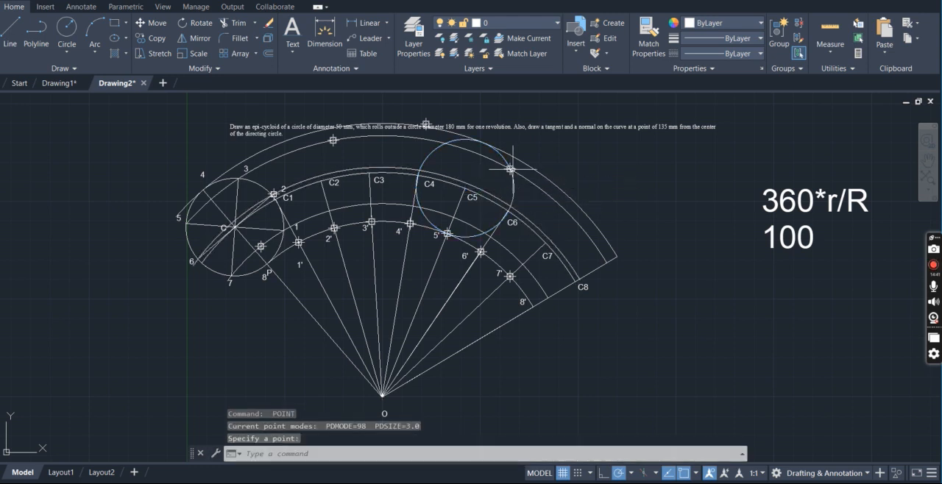
Move the rolling circle's center to C6 and place a point where it meets the arc through point 6, near C7
{"action": "left_click", "coordinate": [513, 195]}
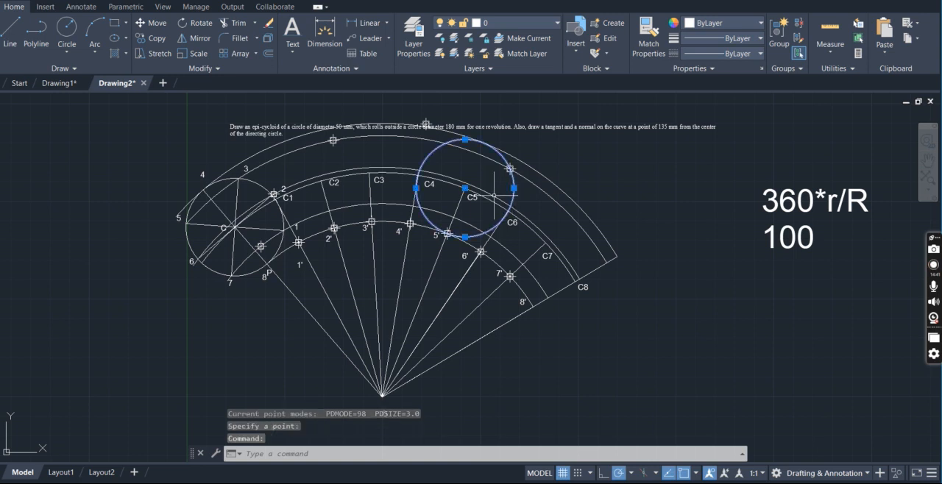
{"action": "left_click", "coordinate": [465, 188]}
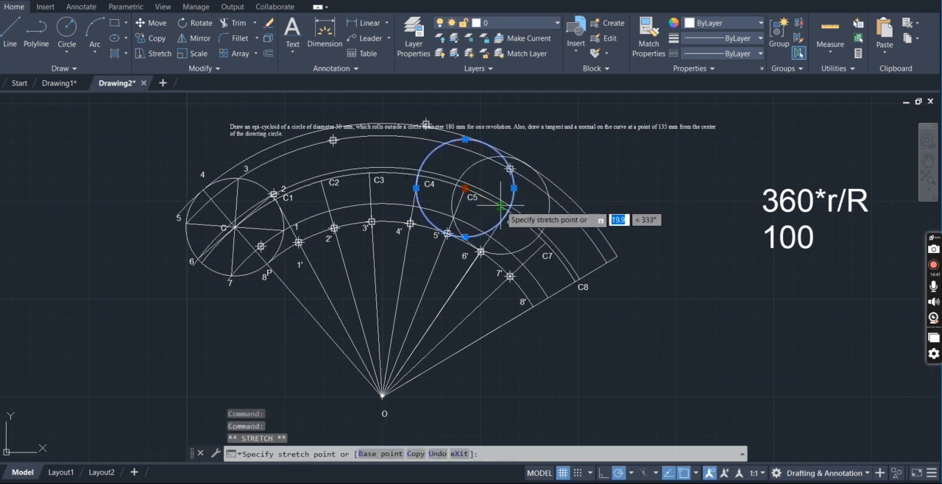
{"action": "left_click", "coordinate": [508, 211]}
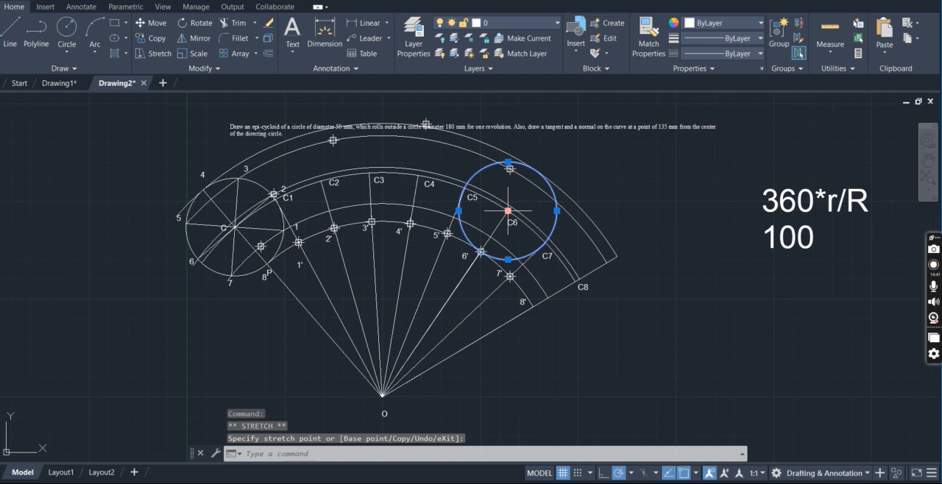
{"action": "type", "text": "point:"}
{"action": "key", "text": "Return"}
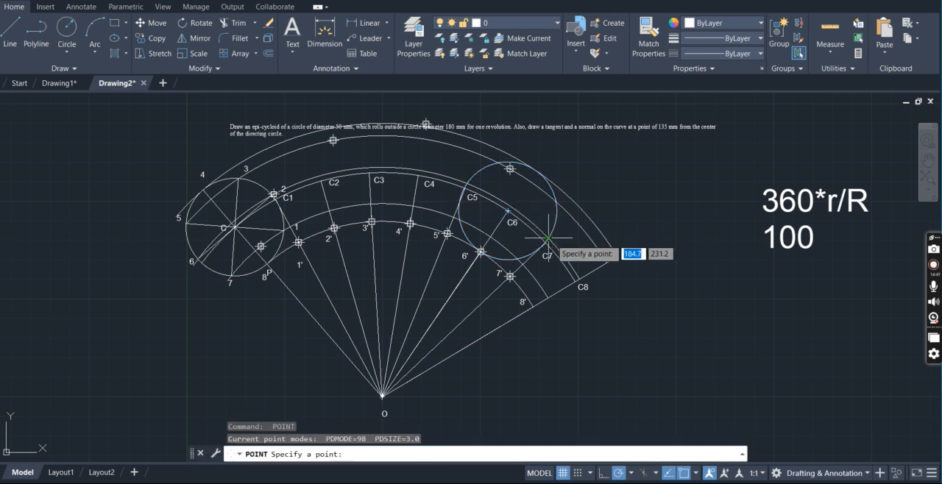
{"action": "left_click", "coordinate": [549, 238]}
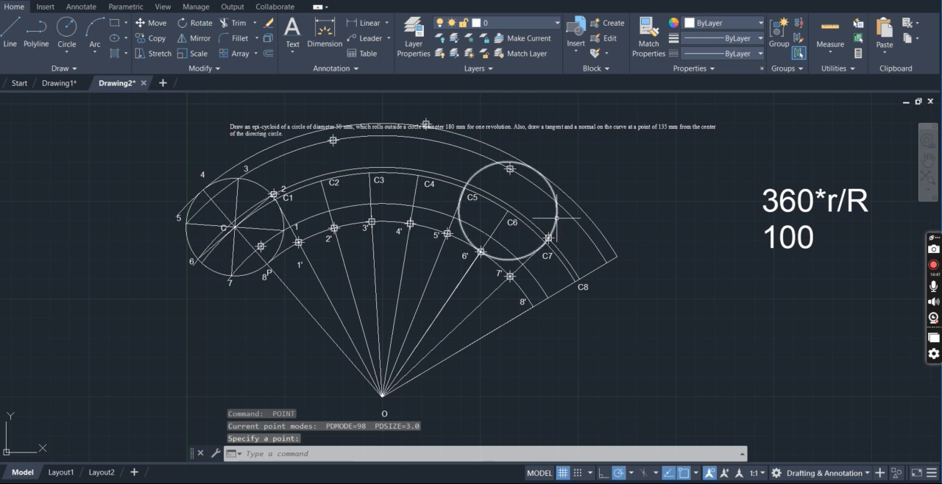
Move the rolling circle's center to C7 and place a point where it meets the arc through point 7, near 8'
{"action": "left_click", "coordinate": [557, 218]}
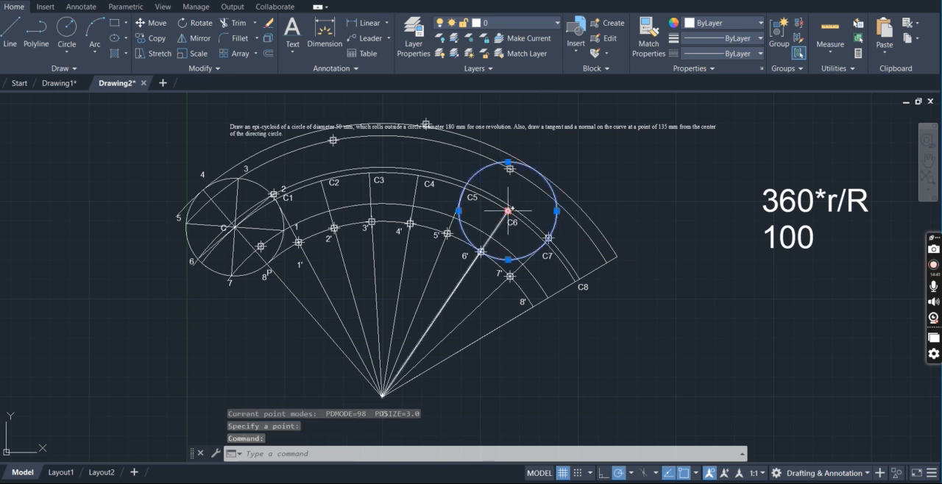
{"action": "left_click", "coordinate": [508, 211]}
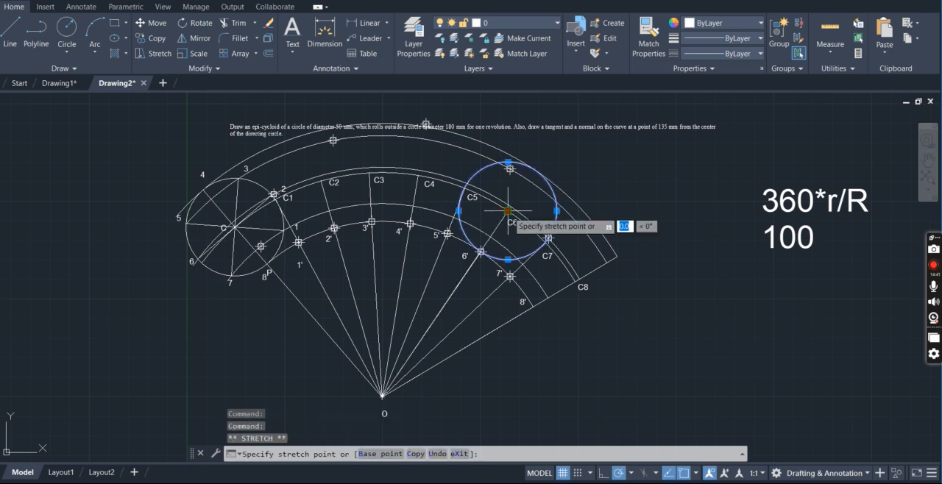
{"action": "left_click", "coordinate": [546, 240]}
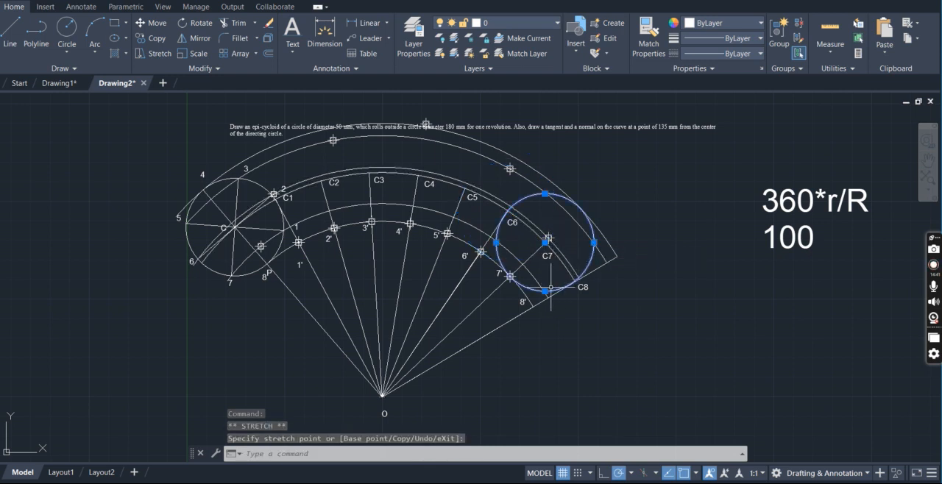
{"action": "type", "text": "point"}
{"action": "key", "text": "Return"}
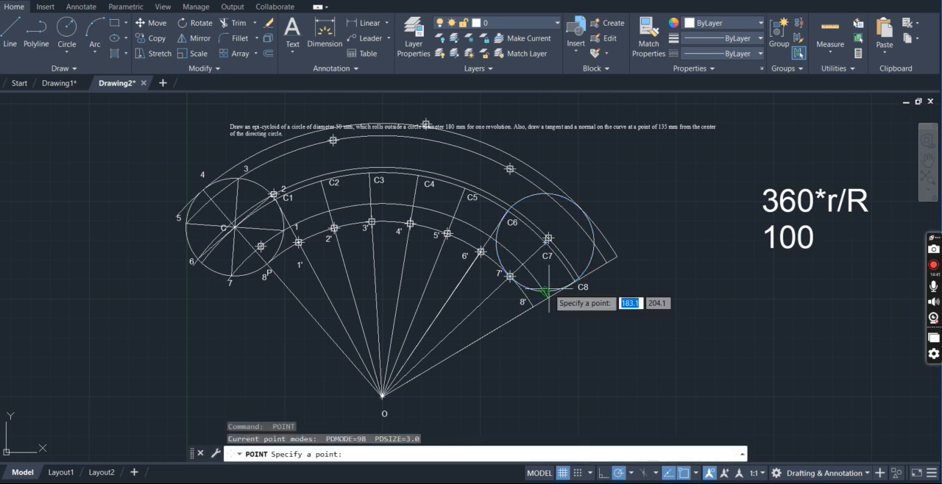
{"action": "left_click", "coordinate": [545, 291]}
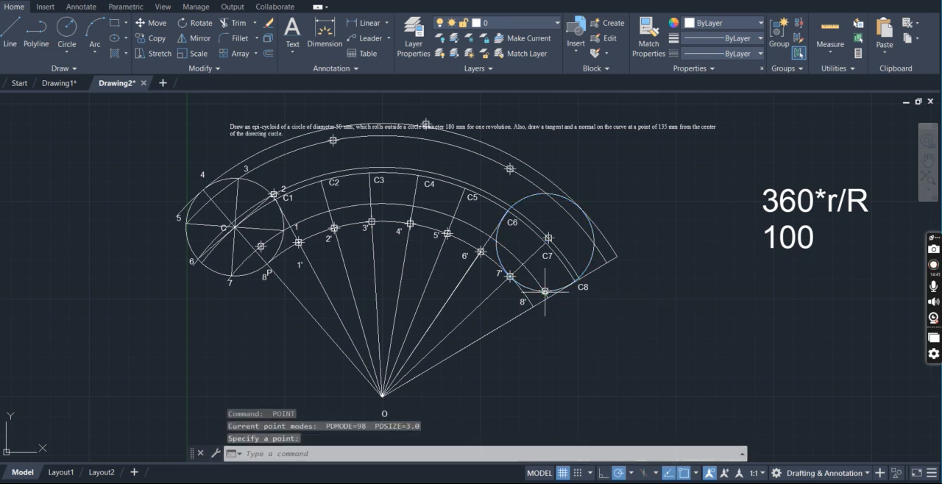
Move the rolling circle's center to C8 and place a point at 8' on the end of the directing arc
{"action": "left_click", "coordinate": [593, 248]}
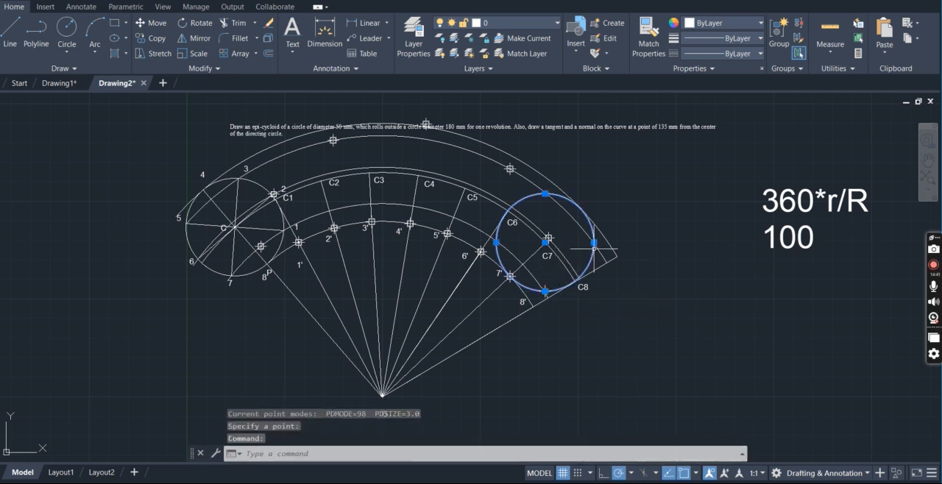
{"action": "left_click", "coordinate": [546, 242]}
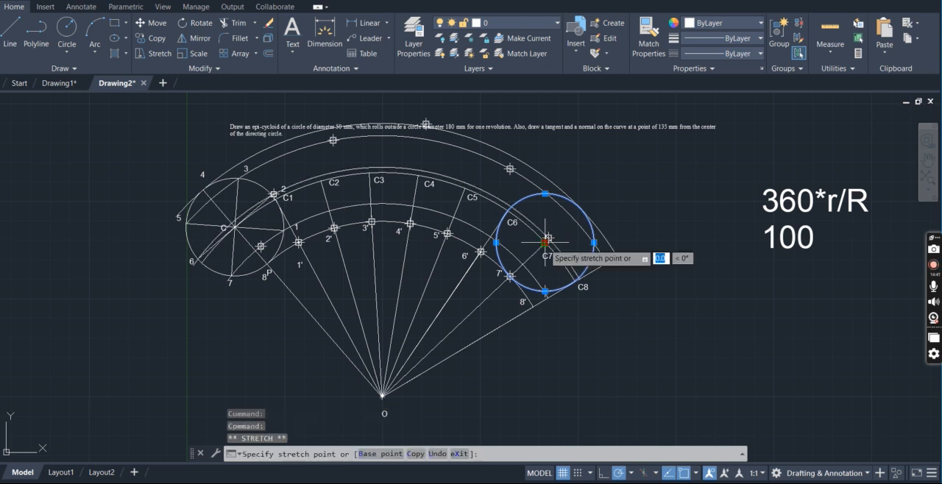
{"action": "left_click", "coordinate": [574, 282]}
{"action": "key", "text": "Return"}
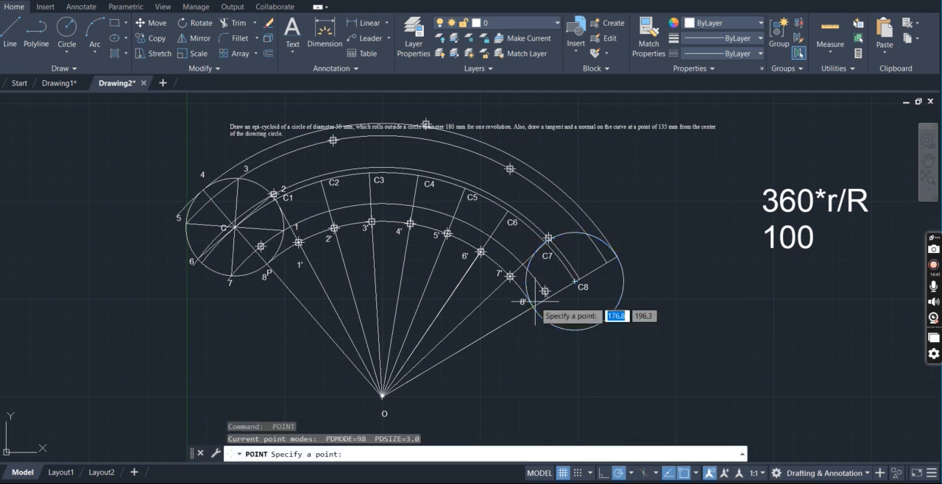
{"action": "left_click", "coordinate": [533, 307]}
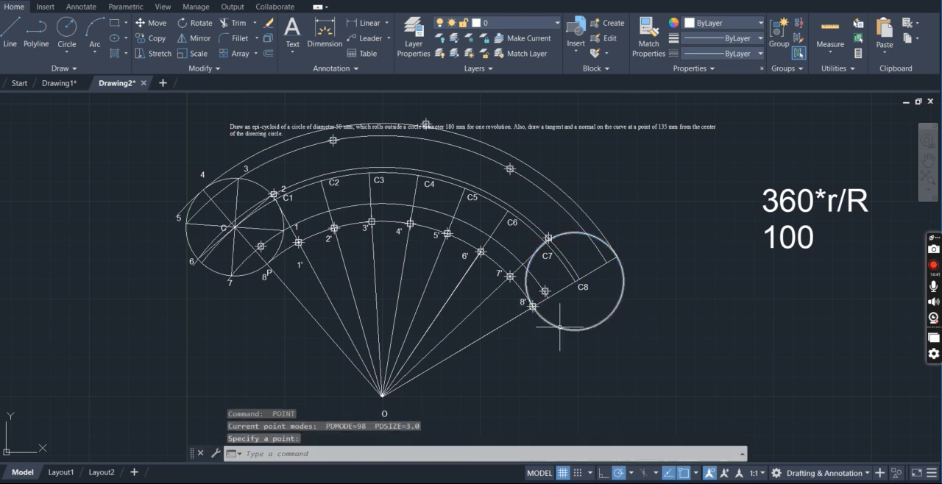
Erase the construction circle centered at C8
{"action": "left_click", "coordinate": [587, 329]}
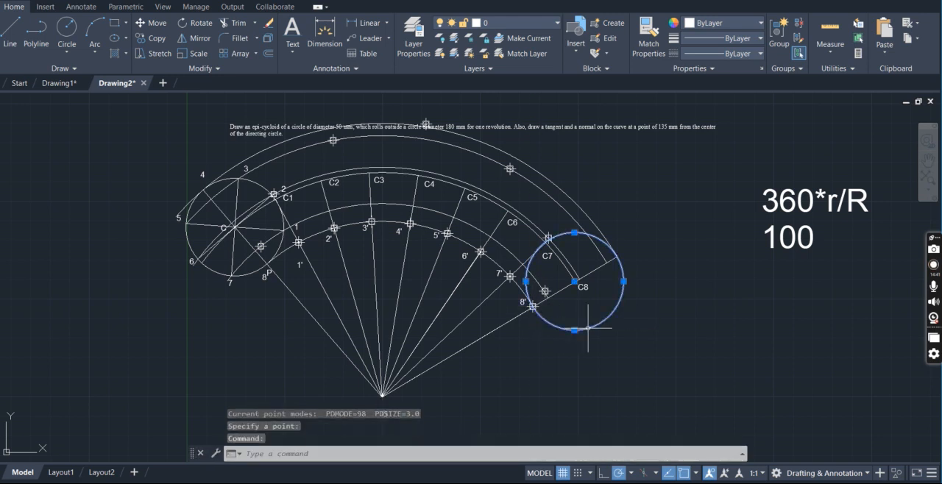
{"action": "key", "text": "Delete"}
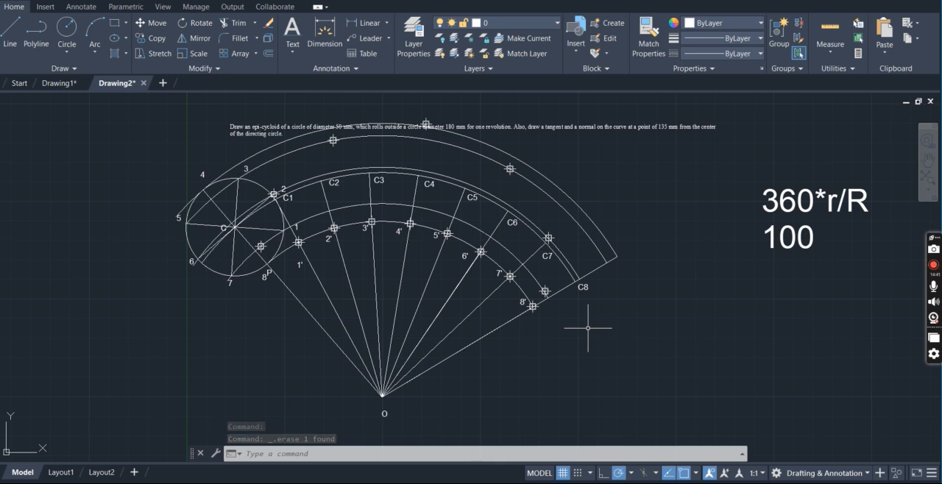
Draw the epicycloid as a spline from P through the marked outer intersection points in order, ending at 8'
{"action": "type", "text": "SPL"}
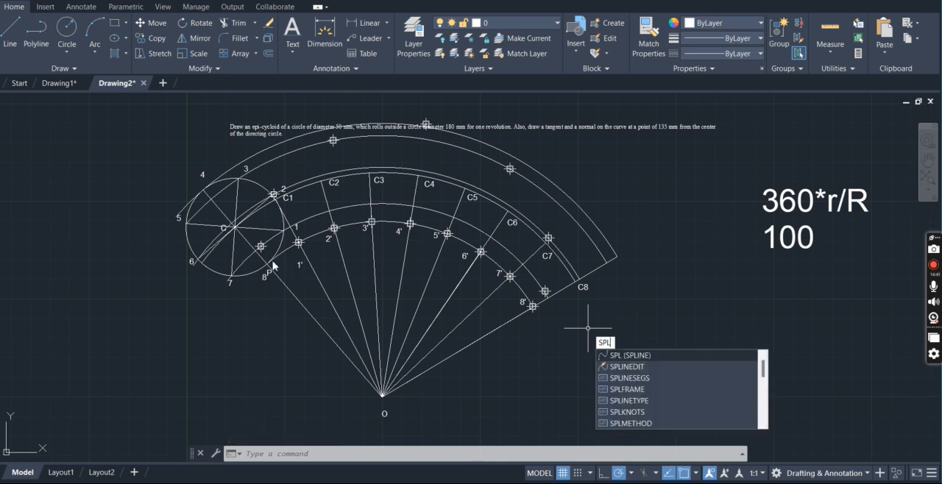
{"action": "left_click", "coordinate": [630, 357]}
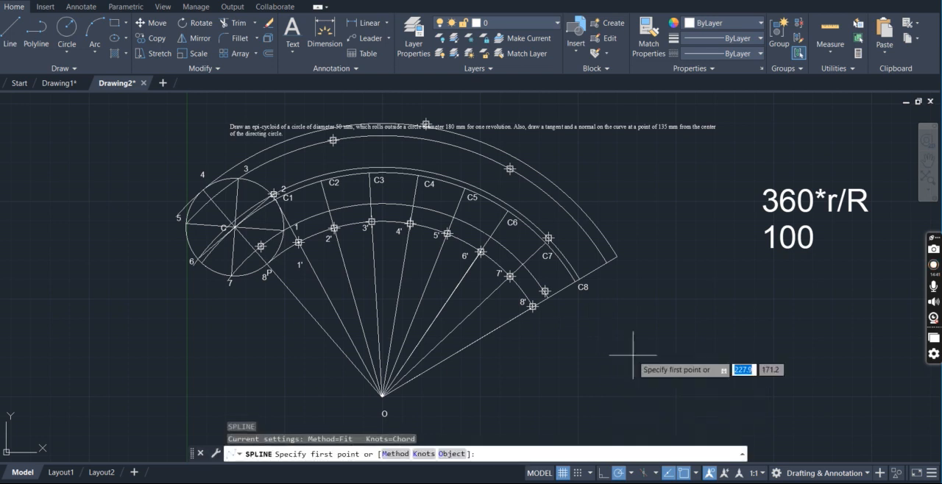
{"action": "left_click", "coordinate": [267, 263]}
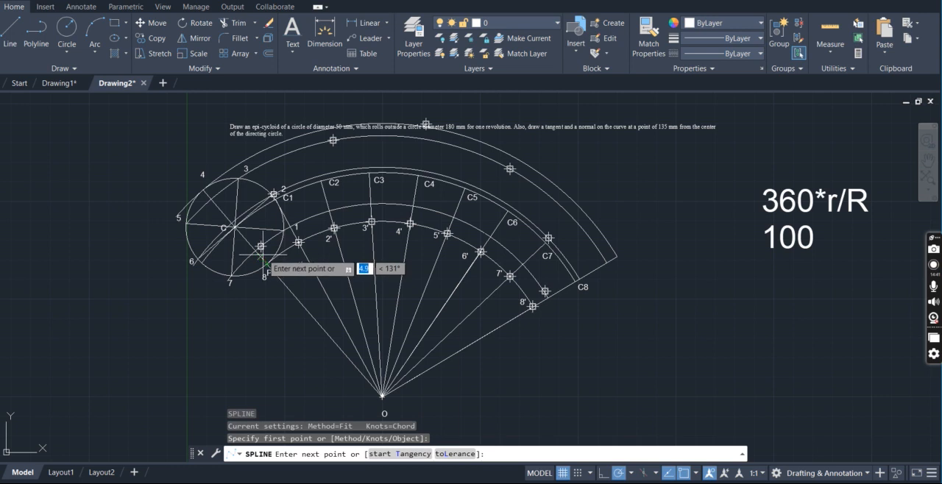
{"action": "left_click", "coordinate": [261, 247]}
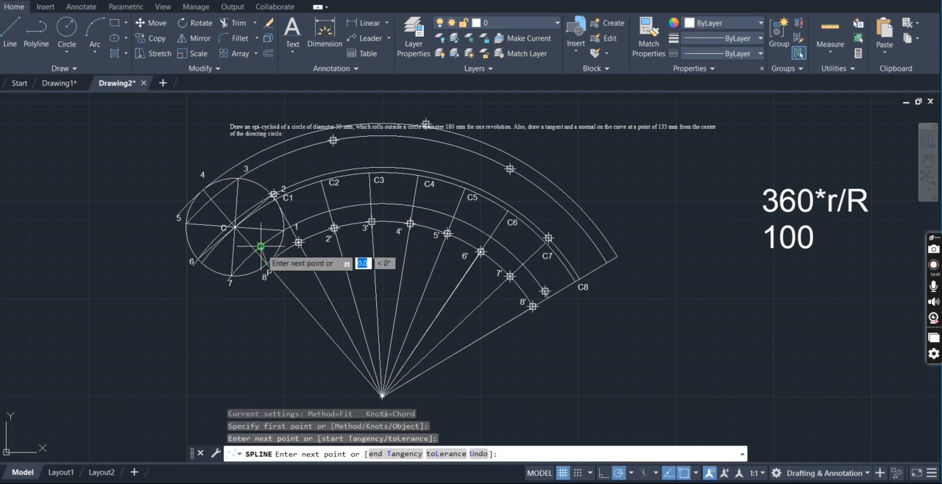
{"action": "left_click", "coordinate": [273, 195]}
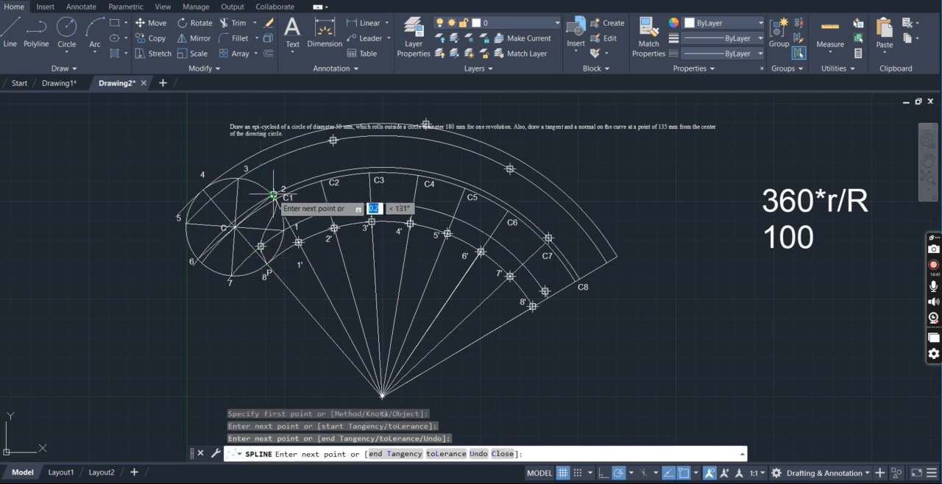
{"action": "left_click", "coordinate": [333, 140]}
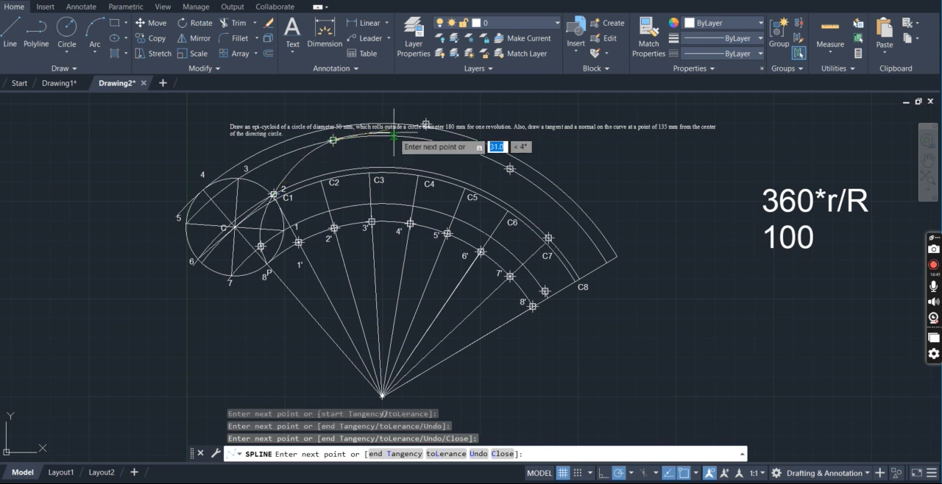
{"action": "left_click", "coordinate": [424, 124]}
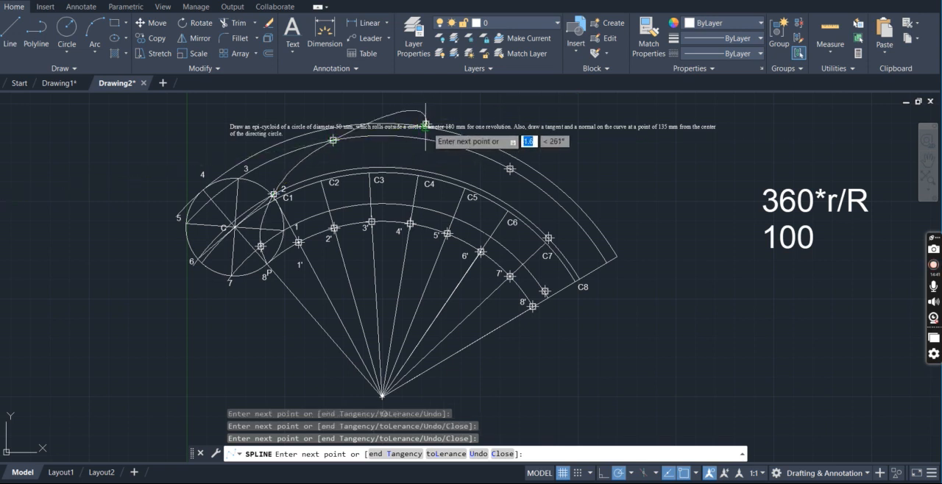
{"action": "left_click", "coordinate": [510, 168]}
{"action": "left_click", "coordinate": [549, 238]}
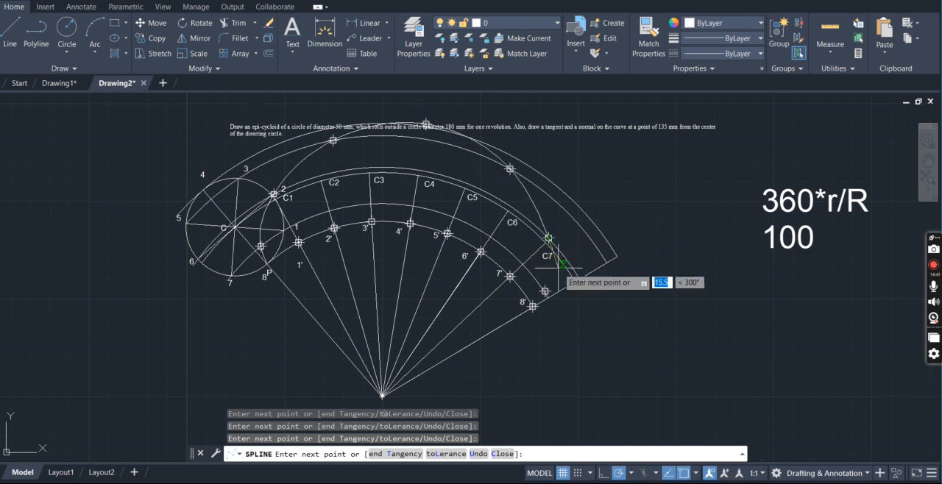
{"action": "left_click", "coordinate": [545, 291]}
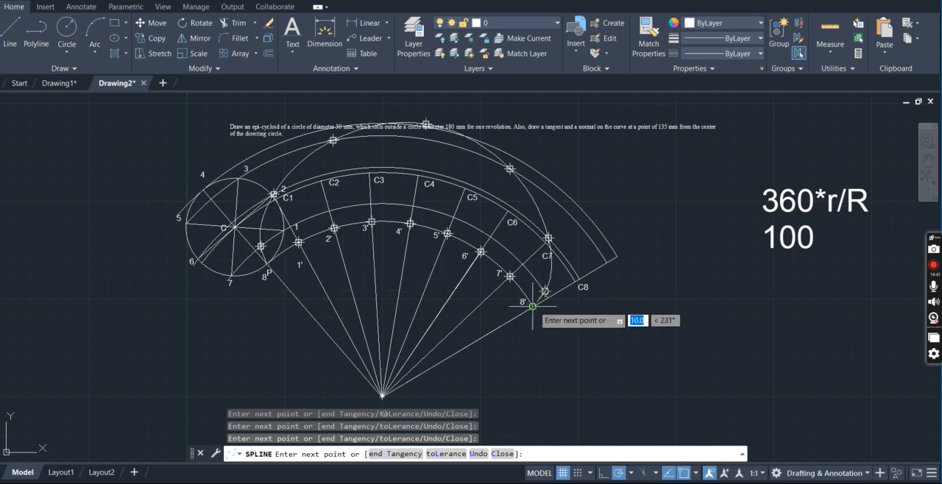
{"action": "left_click", "coordinate": [530, 306]}
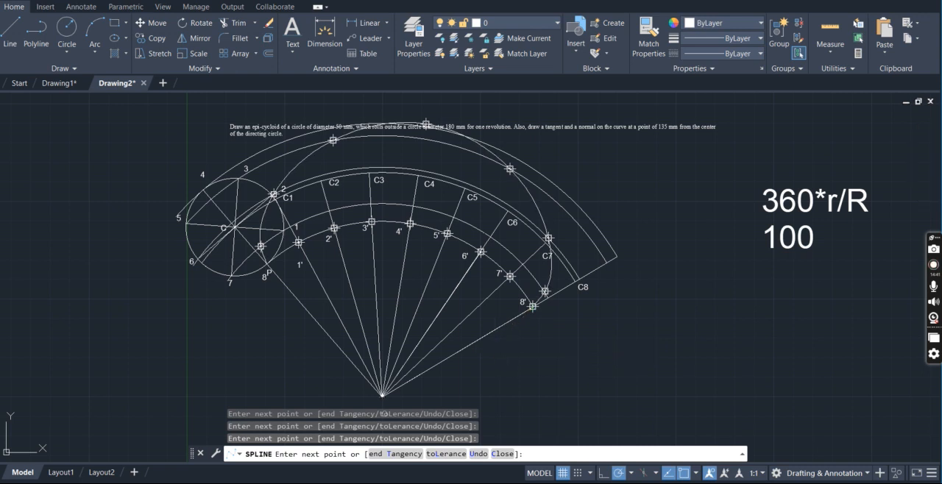
{"action": "key", "text": "Return"}
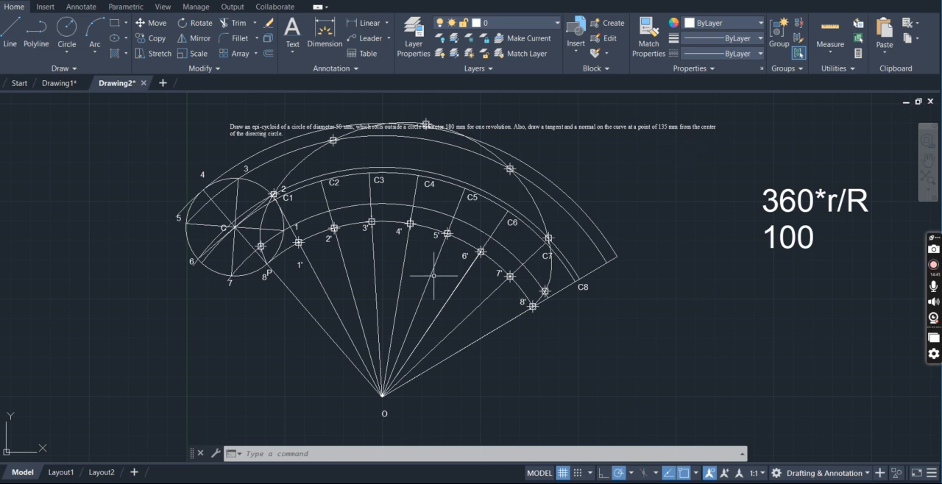
Draw a yellow circle of radius 135 mm centered at O
{"action": "left_click", "coordinate": [77, 34]}
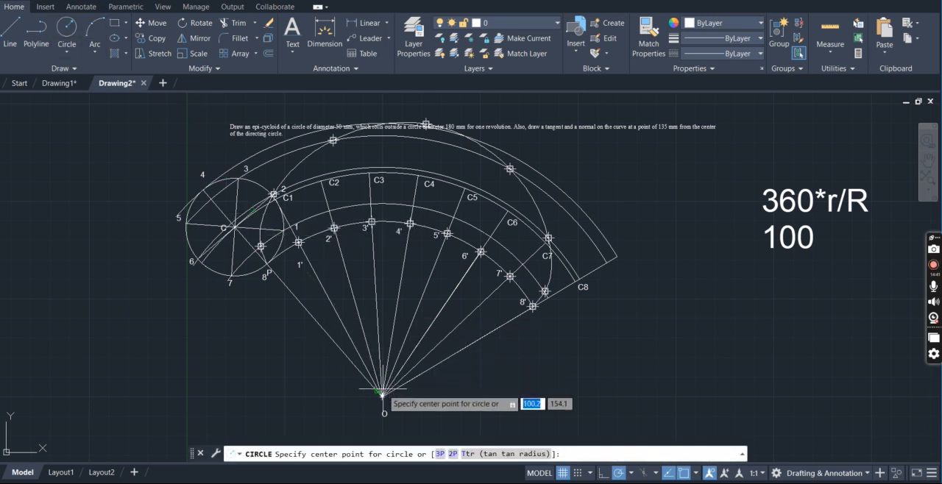
{"action": "left_click", "coordinate": [727, 26]}
{"action": "left_click", "coordinate": [703, 141]}
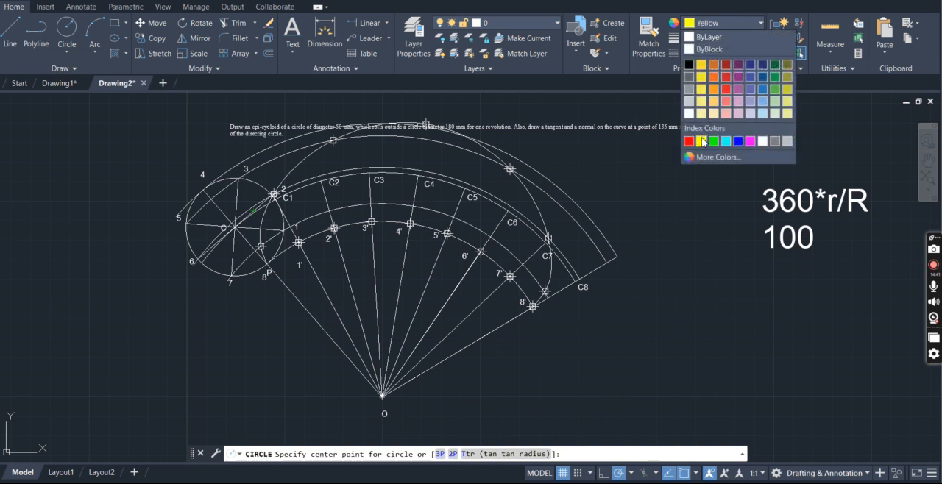
{"action": "left_click", "coordinate": [382, 395]}
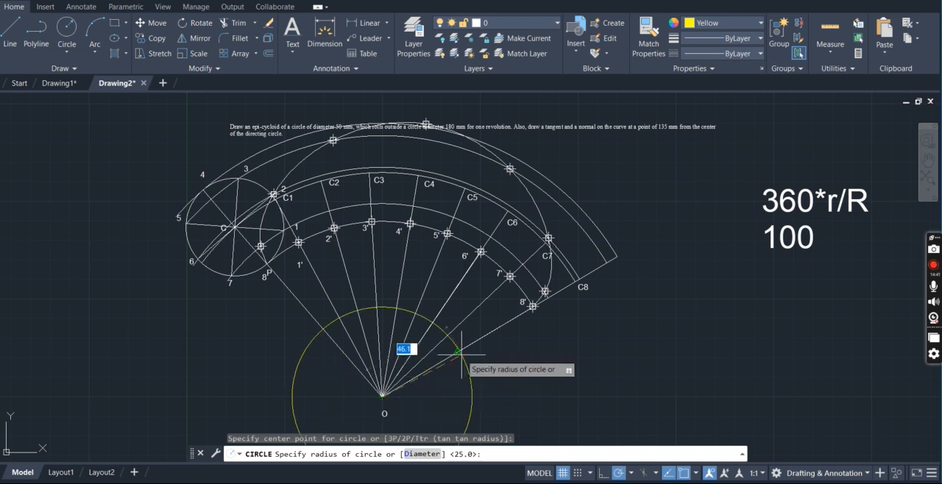
{"action": "type", "text": "135"}
{"action": "key", "text": "Return"}
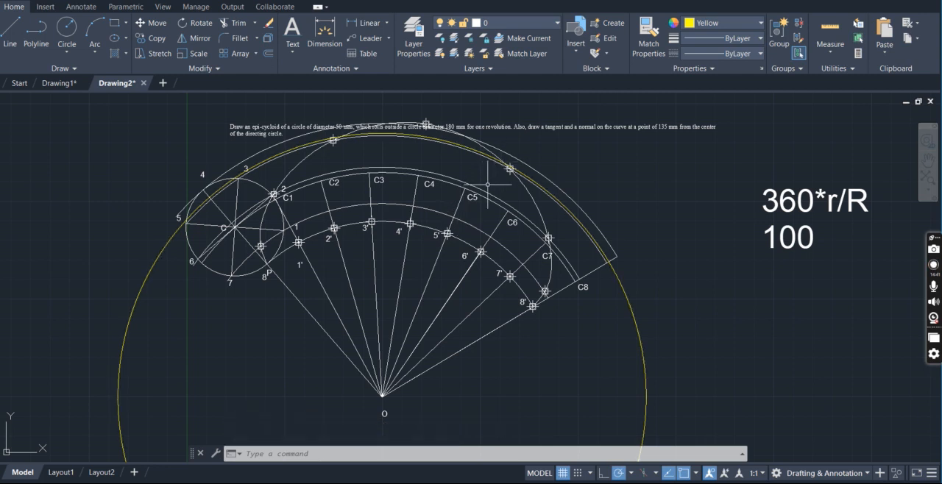
Change the color of the 135 mm radius circle to green
{"action": "left_click", "coordinate": [544, 182]}
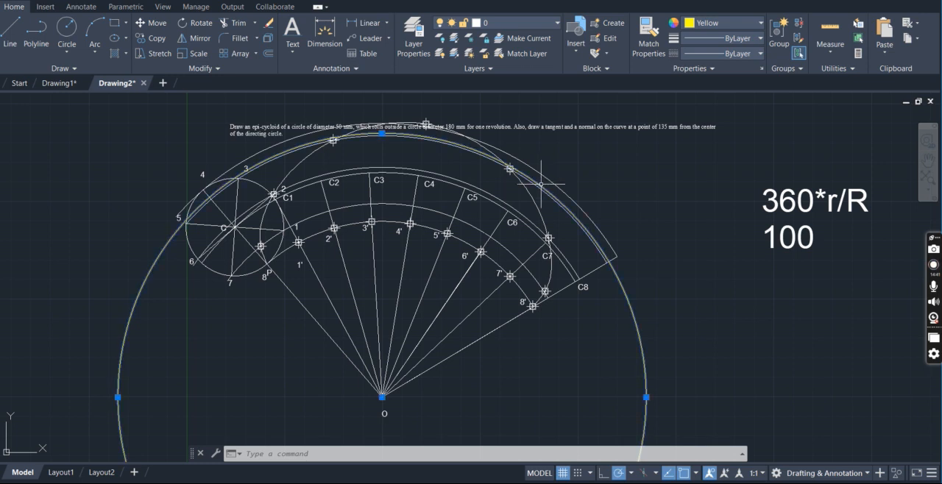
{"action": "left_click", "coordinate": [740, 23]}
{"action": "left_click", "coordinate": [713, 140]}
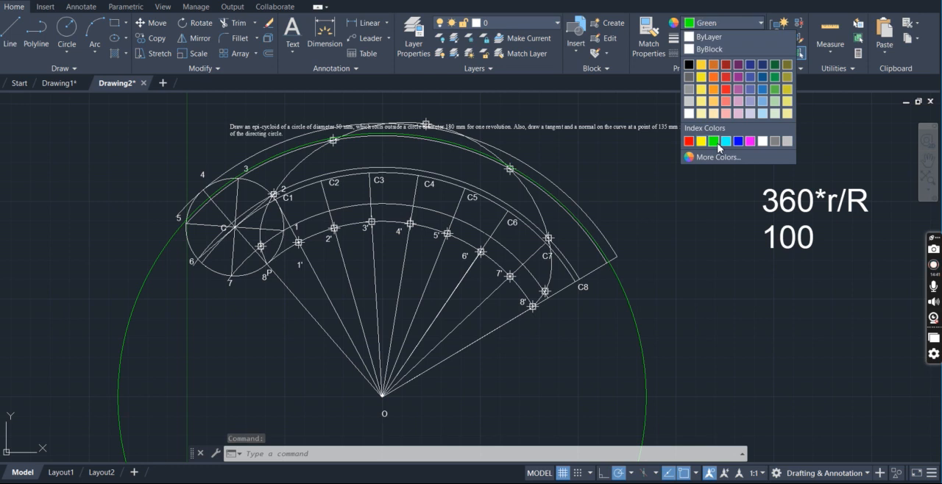
{"action": "left_click", "coordinate": [630, 168]}
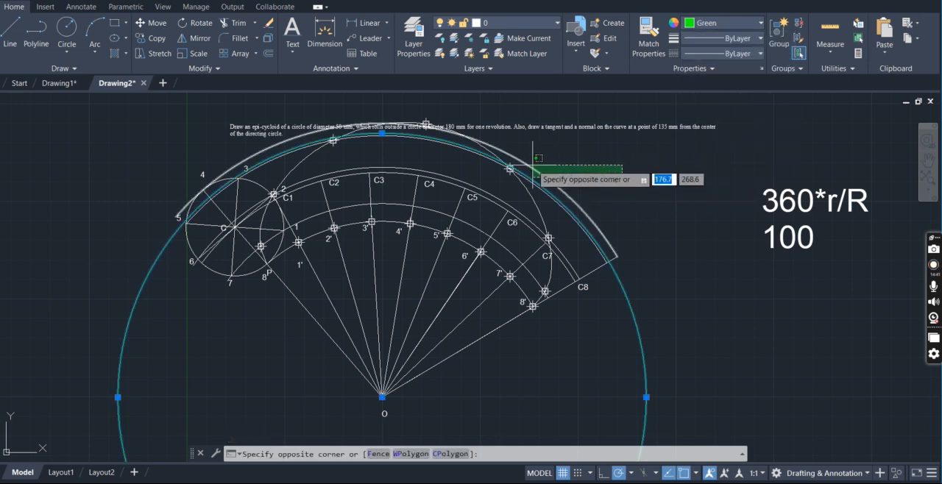
{"action": "key", "text": "Escape"}
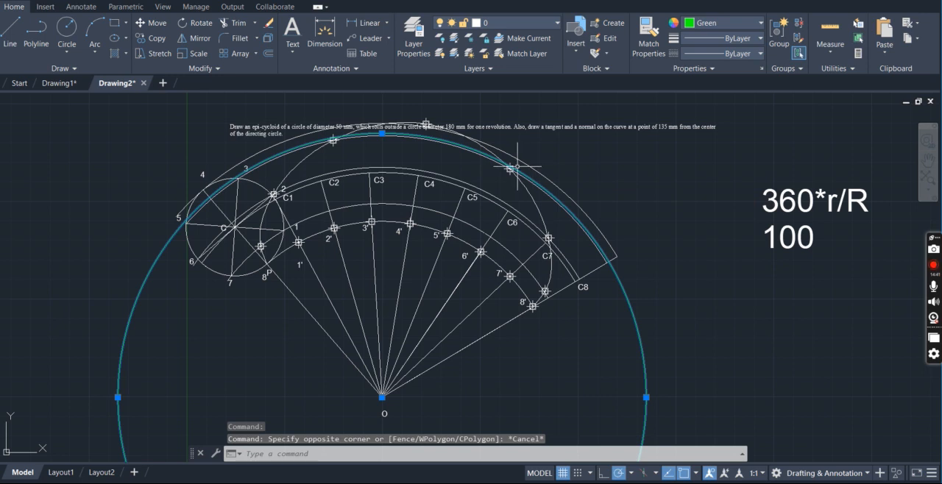
Place a point where the green circle crosses the epicycloid between C5 and C6
{"action": "type", "text": "po"}
{"action": "key", "text": "Return"}
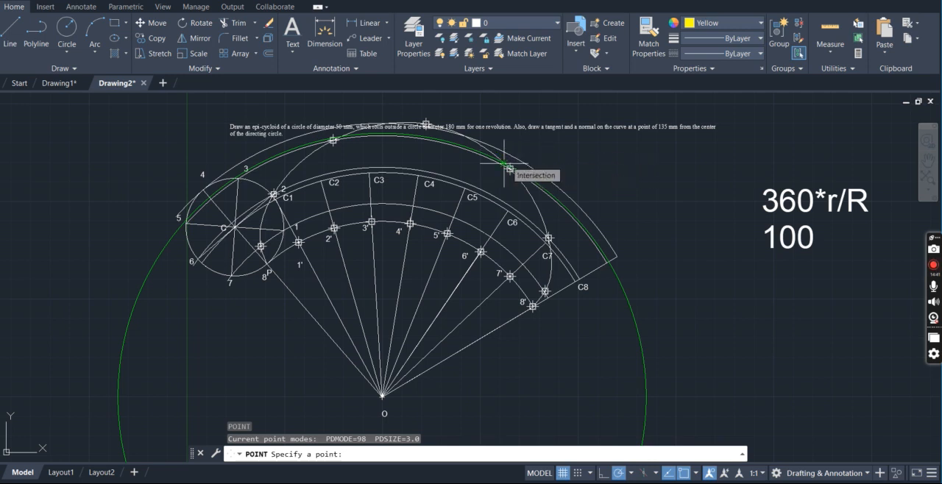
{"action": "left_click", "coordinate": [504, 162]}
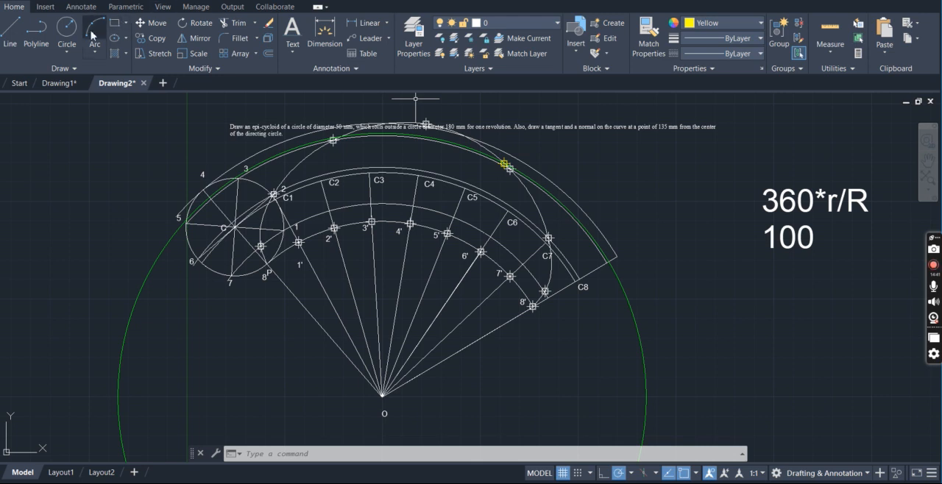
{"action": "left_click", "coordinate": [67, 29]}
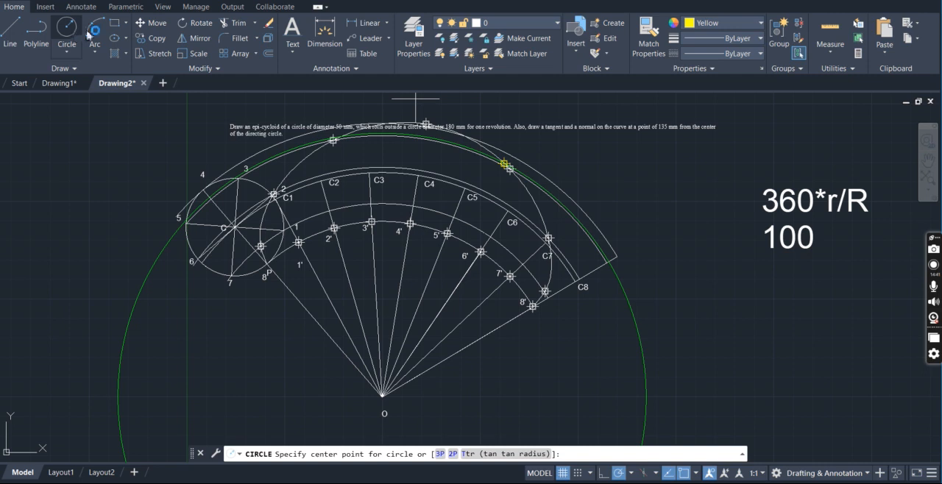
{"action": "key", "text": "super+l"}
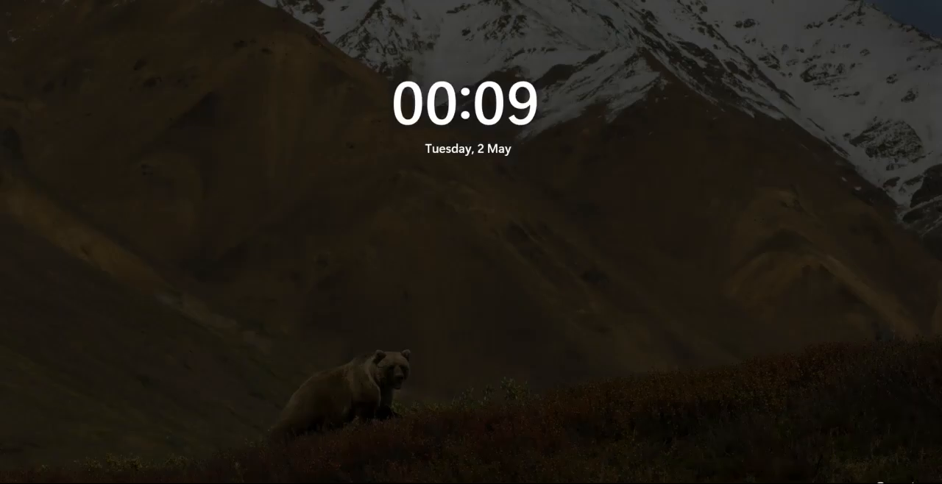